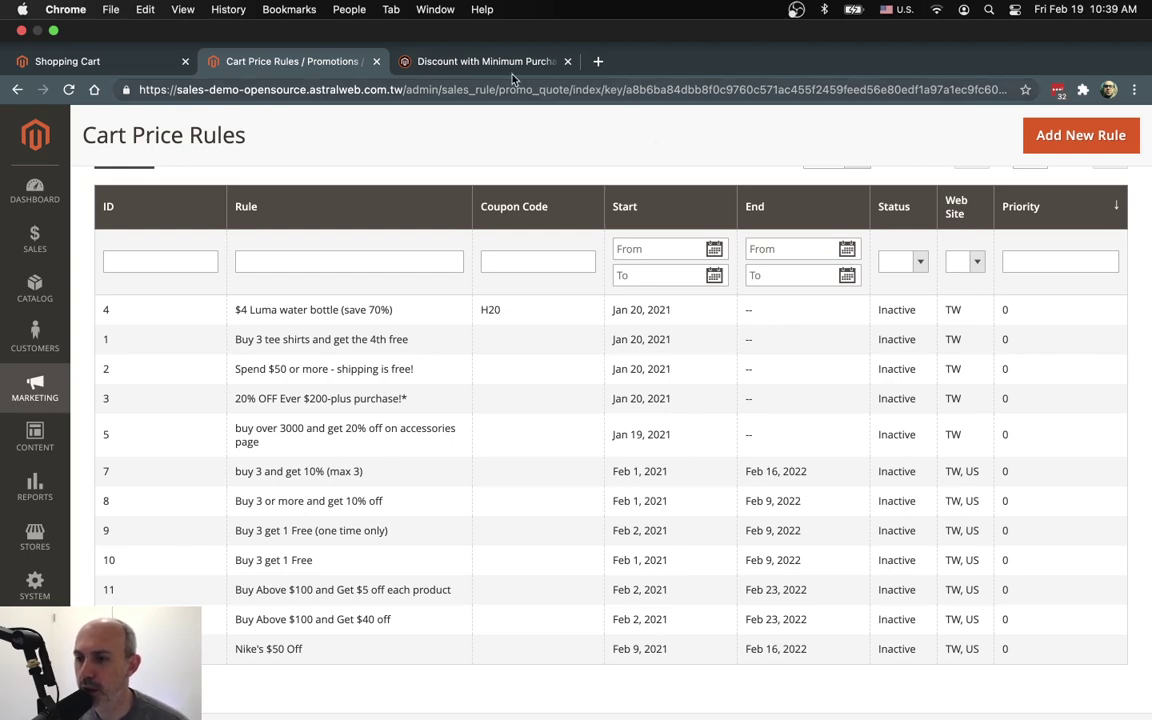
View the Magento User Guide page on Discount with Minimum Purchase
click(465, 62)
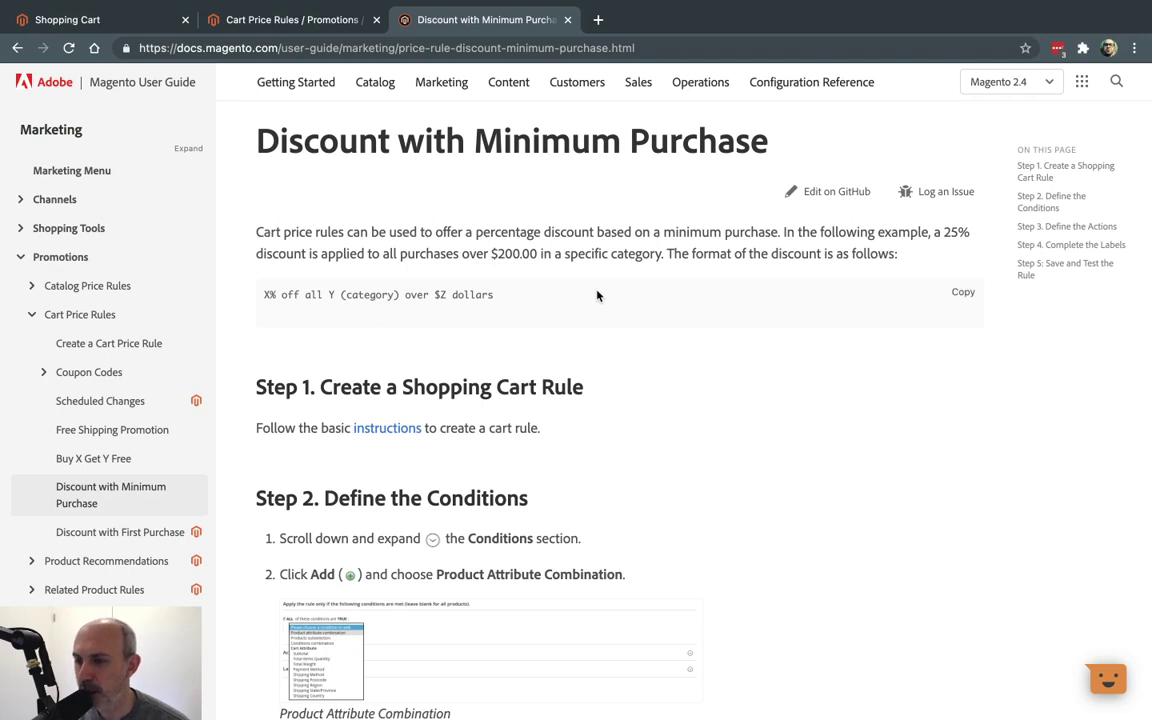
drag(379, 140, 693, 141)
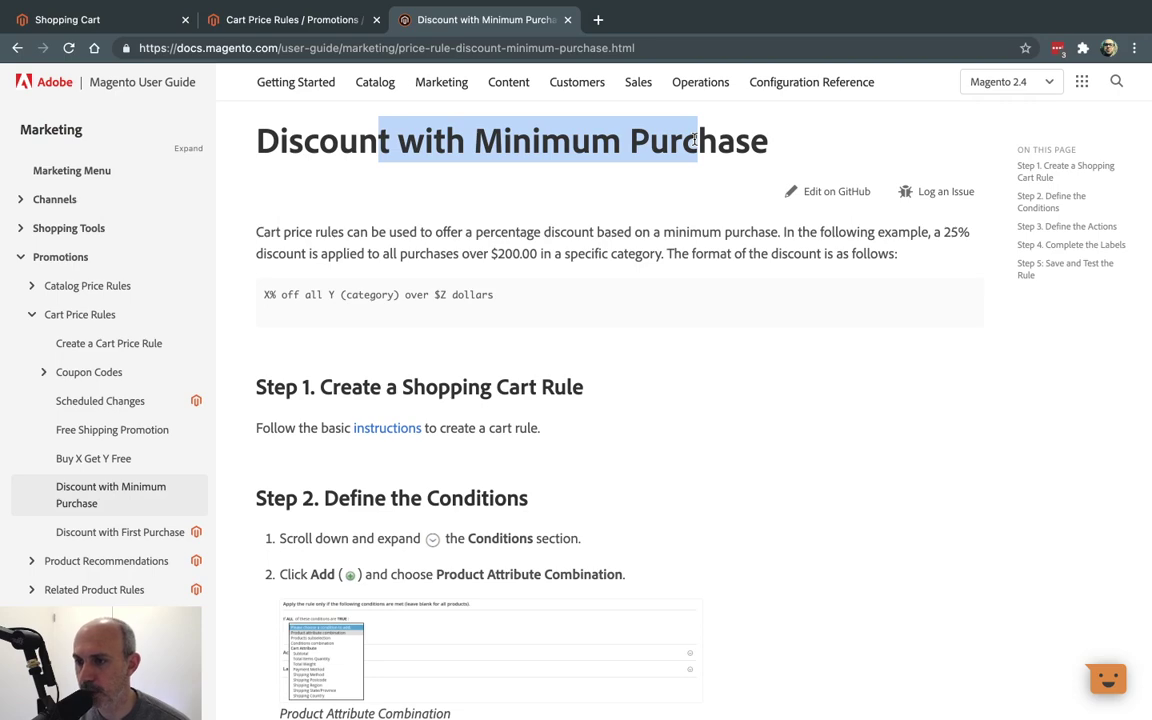
click(644, 203)
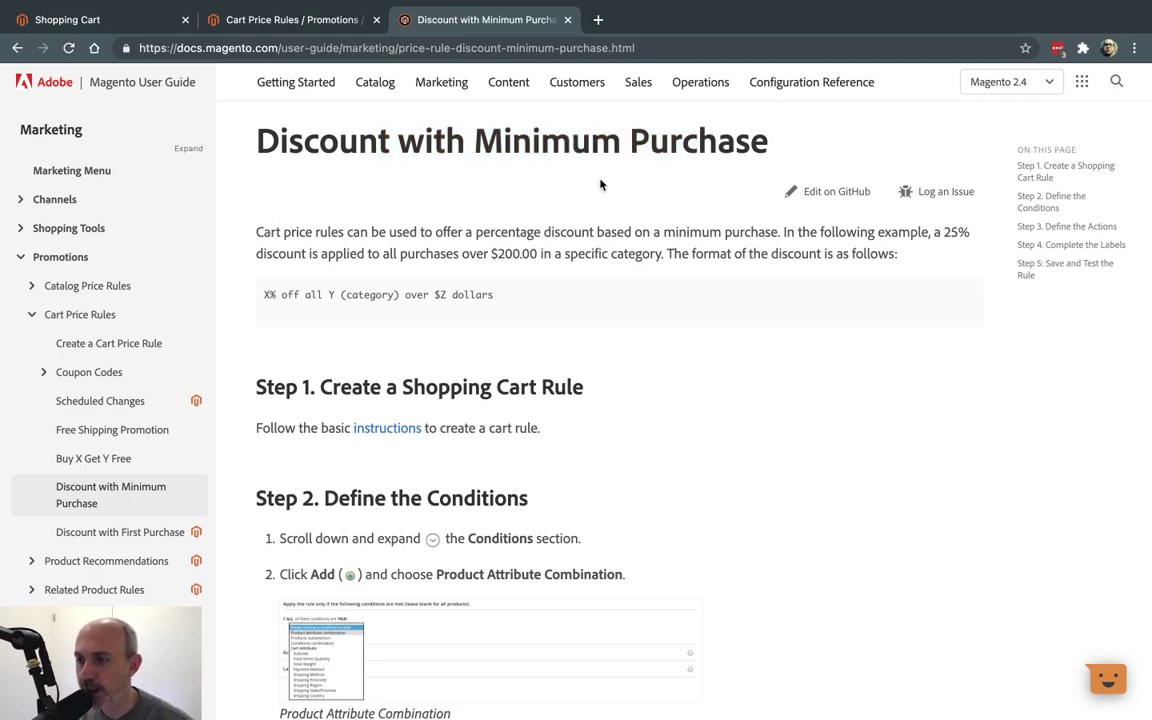
Open the "buy 3 and get 10% (max 3)" cart price rule, set it to active, and save it while keeping it open
click(292, 19)
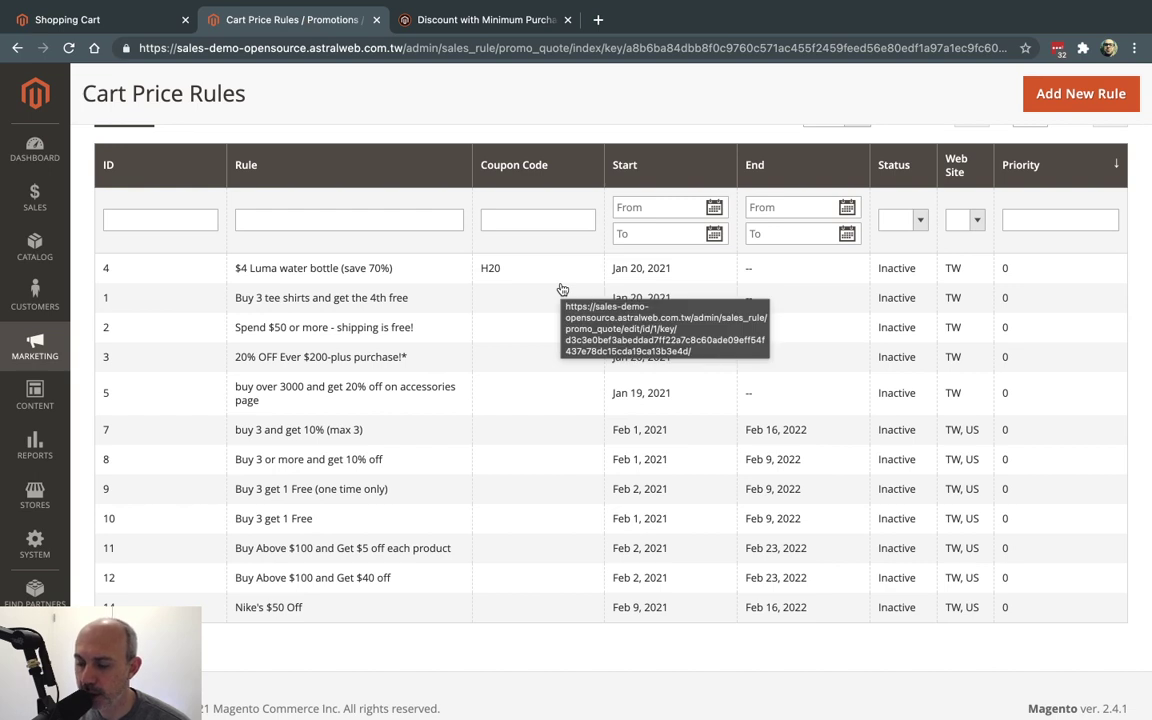
click(400, 441)
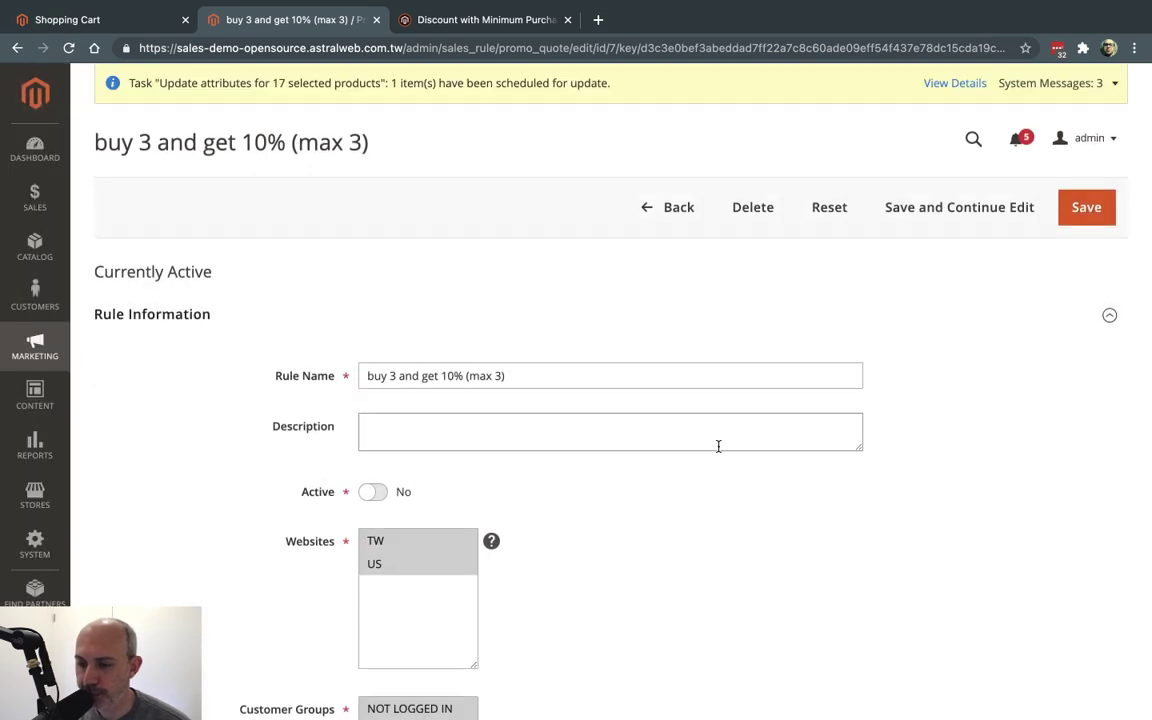
scroll(717, 445, down, 2)
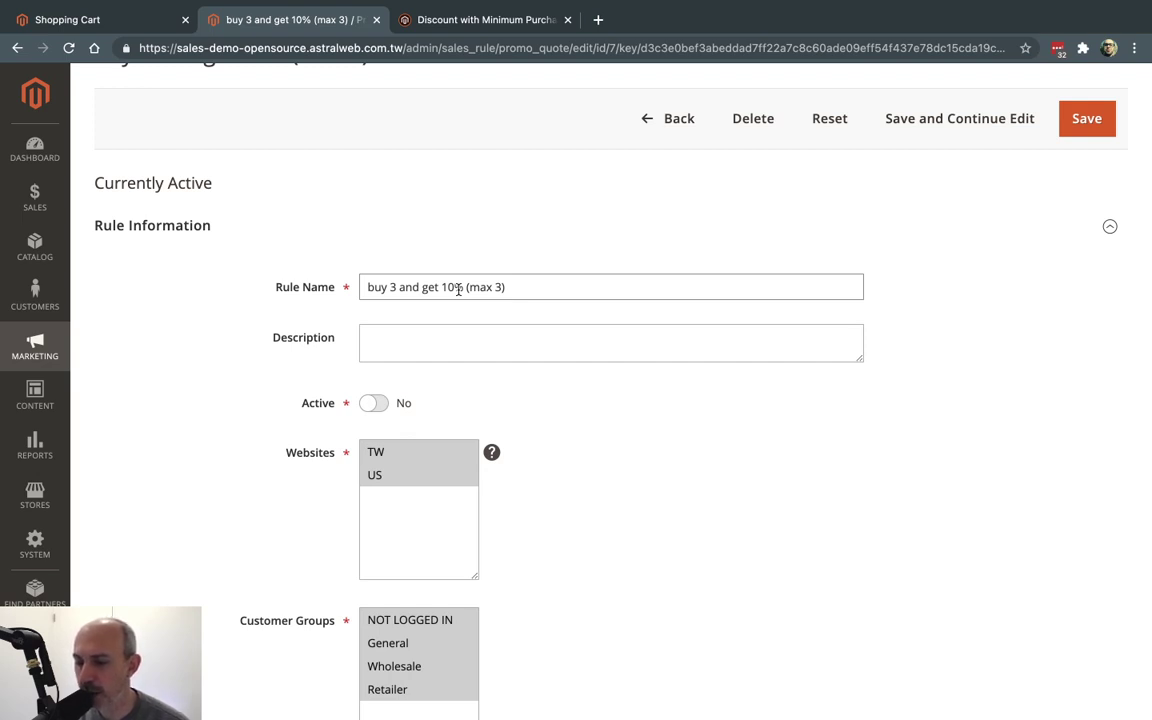
drag(427, 287, 457, 287)
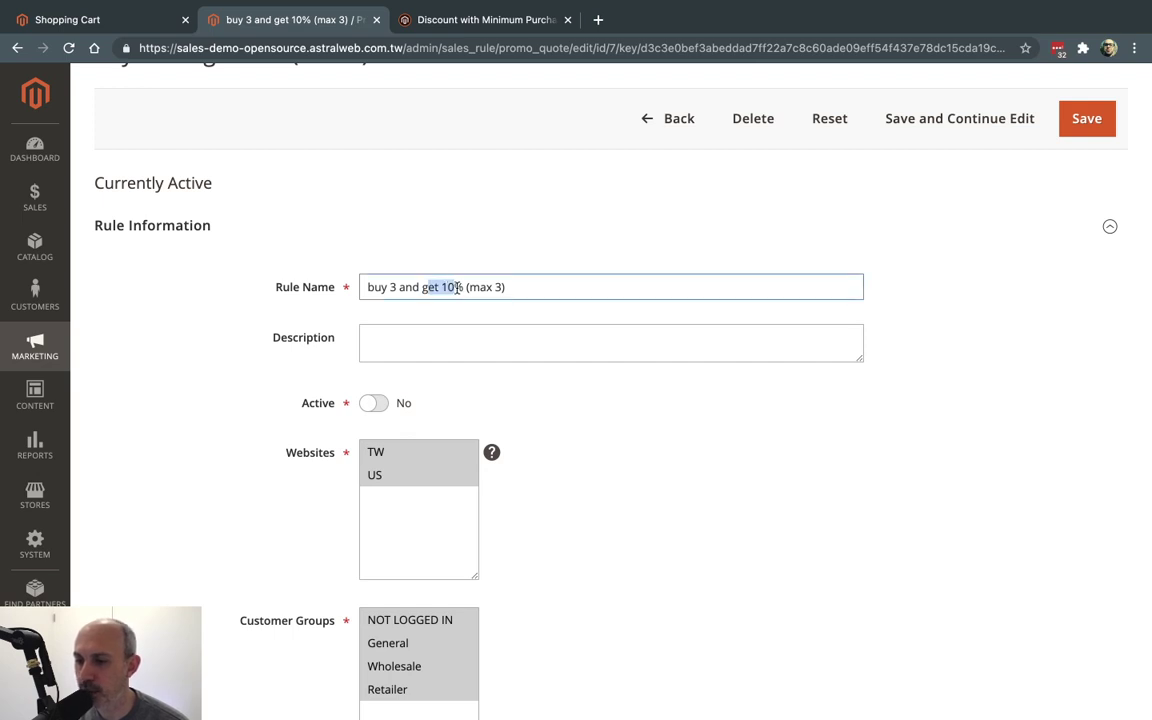
drag(367, 287, 397, 287)
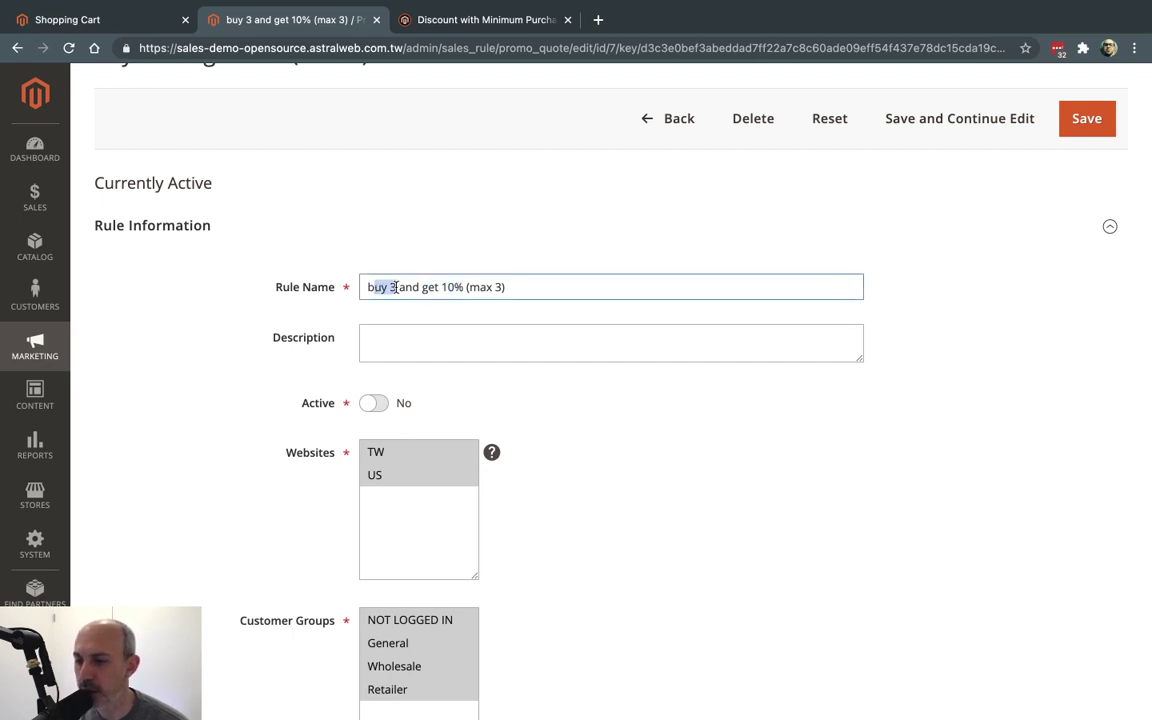
click(485, 288)
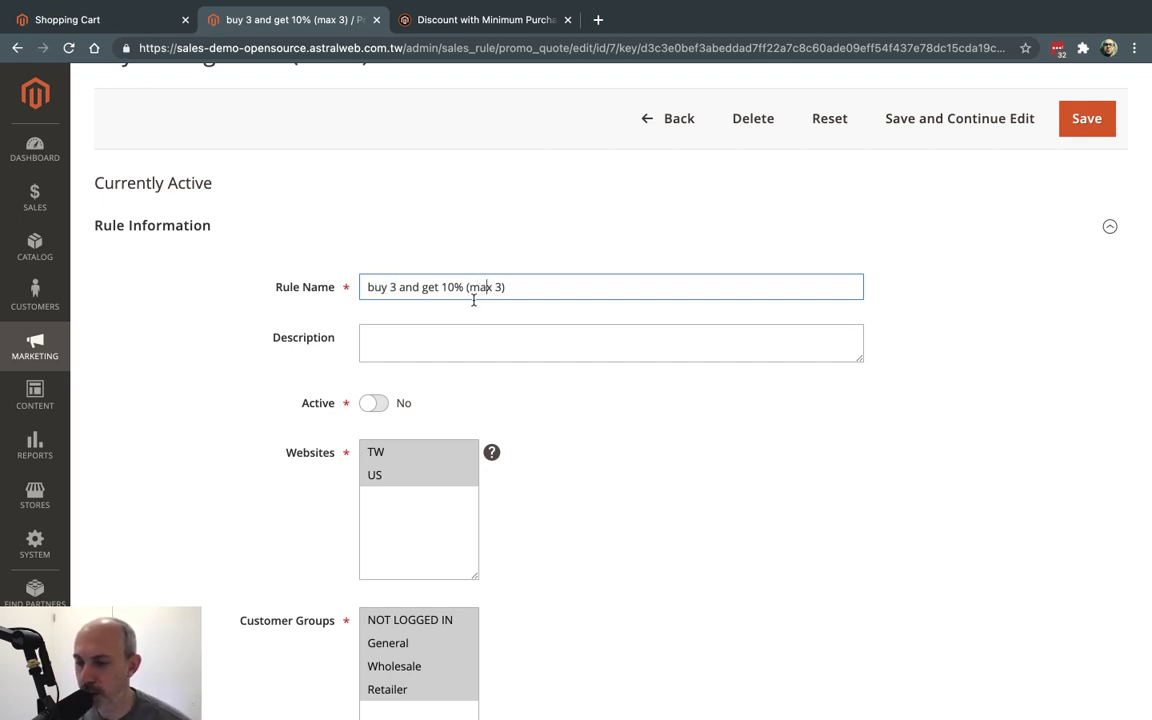
click(382, 403)
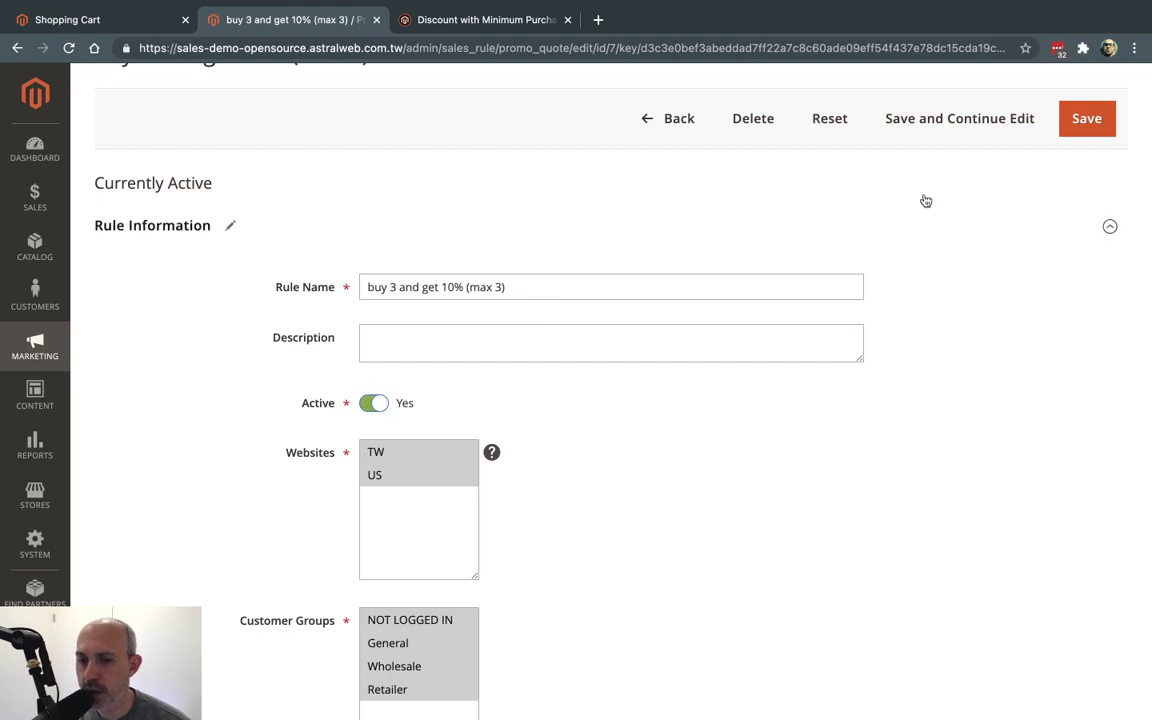
click(958, 119)
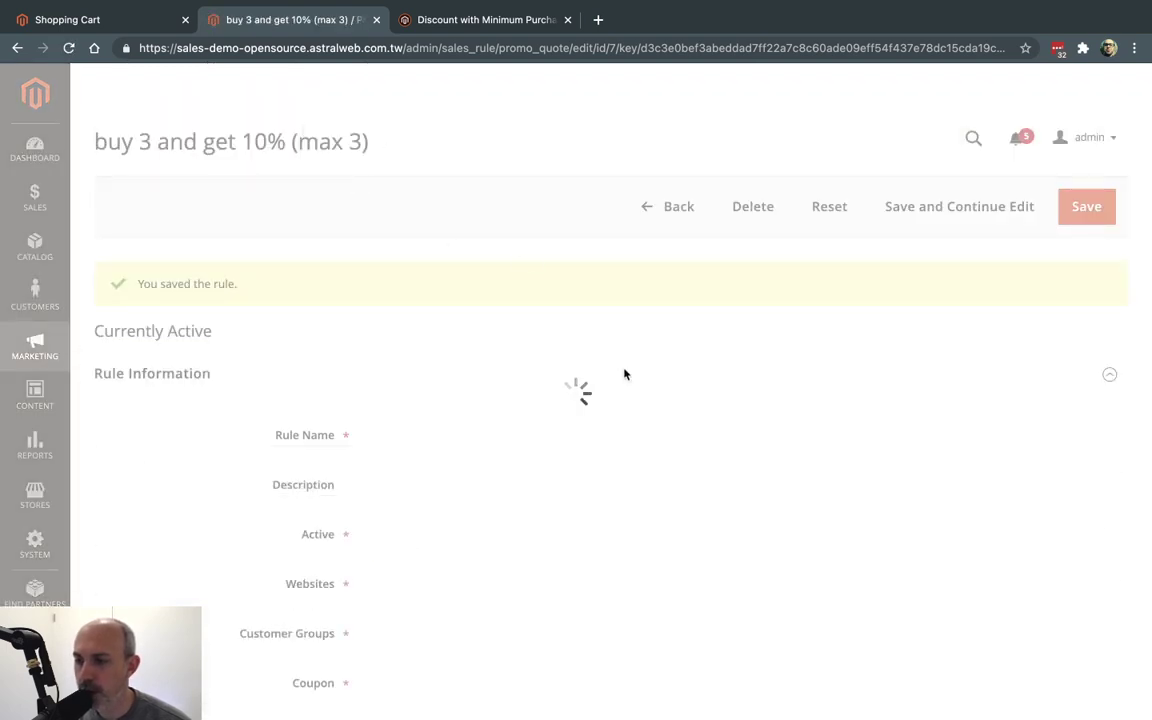
Reload the storefront shopping cart and check the discount in the order summary
click(136, 25)
key(super+r)
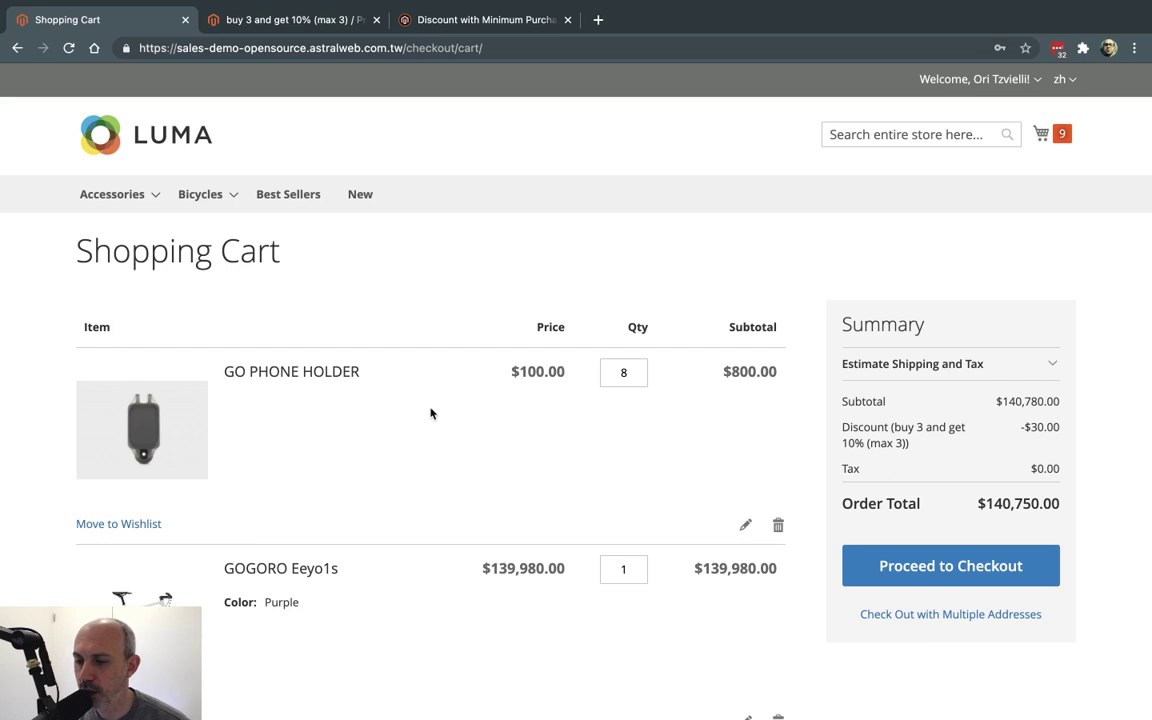
scroll(424, 535, down, 1)
Review the rule's general information and expand its conditions to examine the Total Items Quantity requirement
click(322, 28)
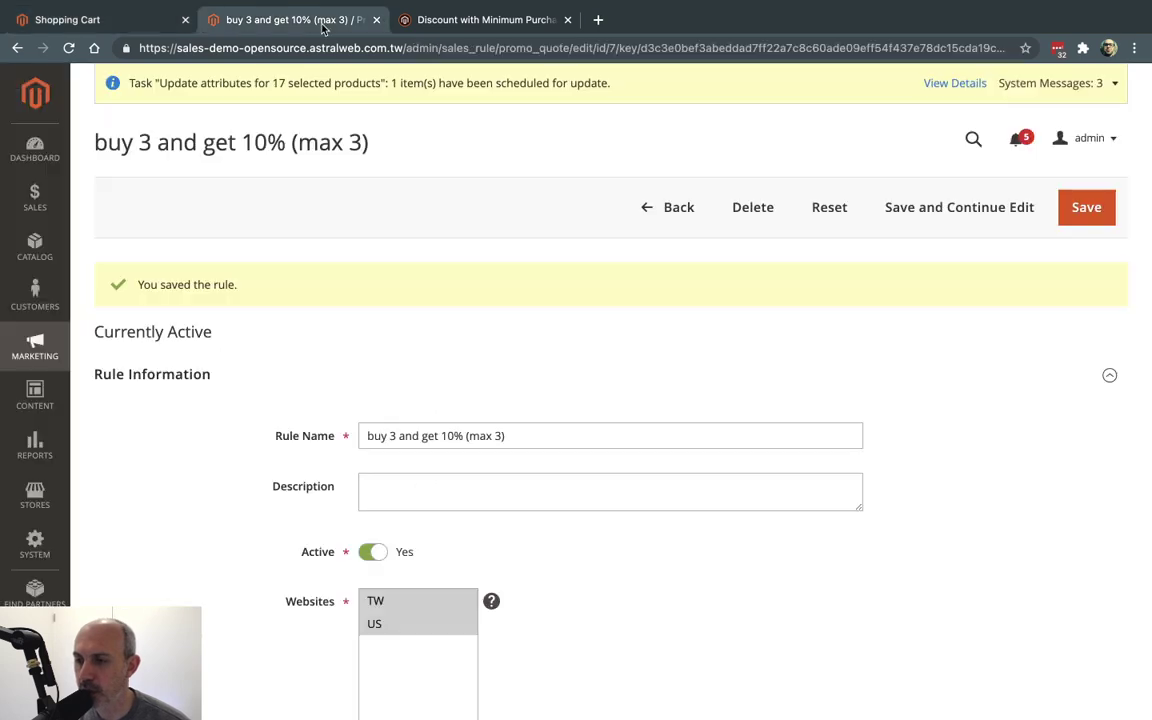
scroll(589, 391, down, 3)
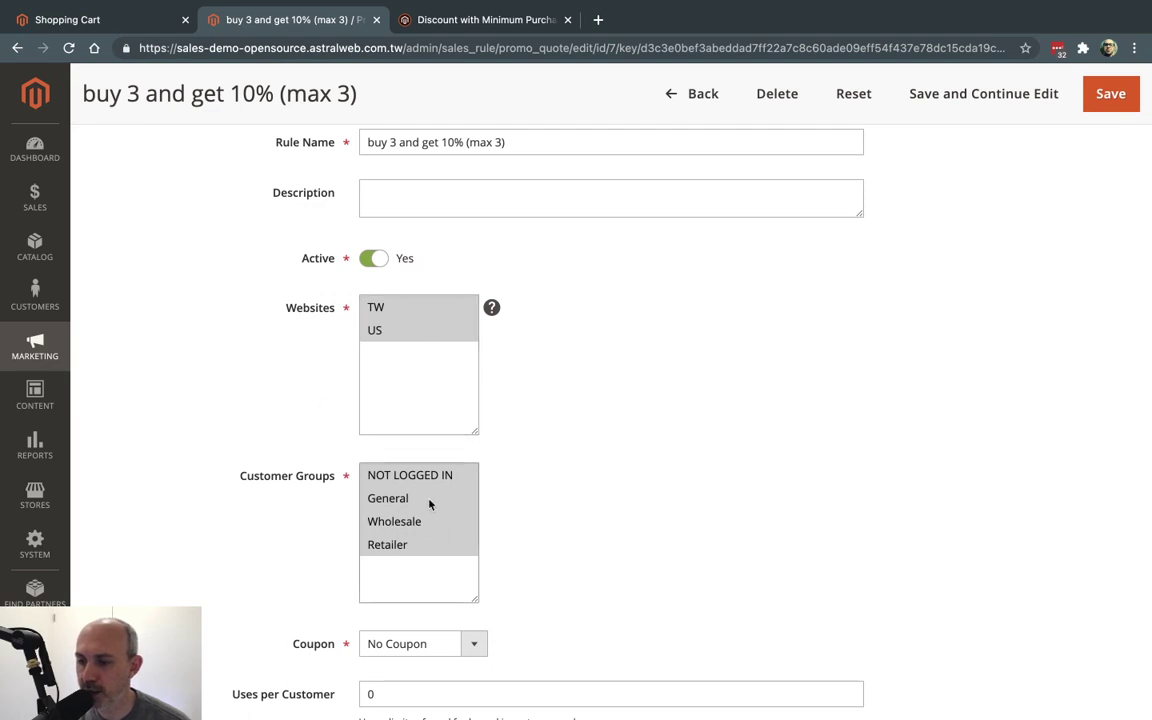
scroll(435, 510, down, 4)
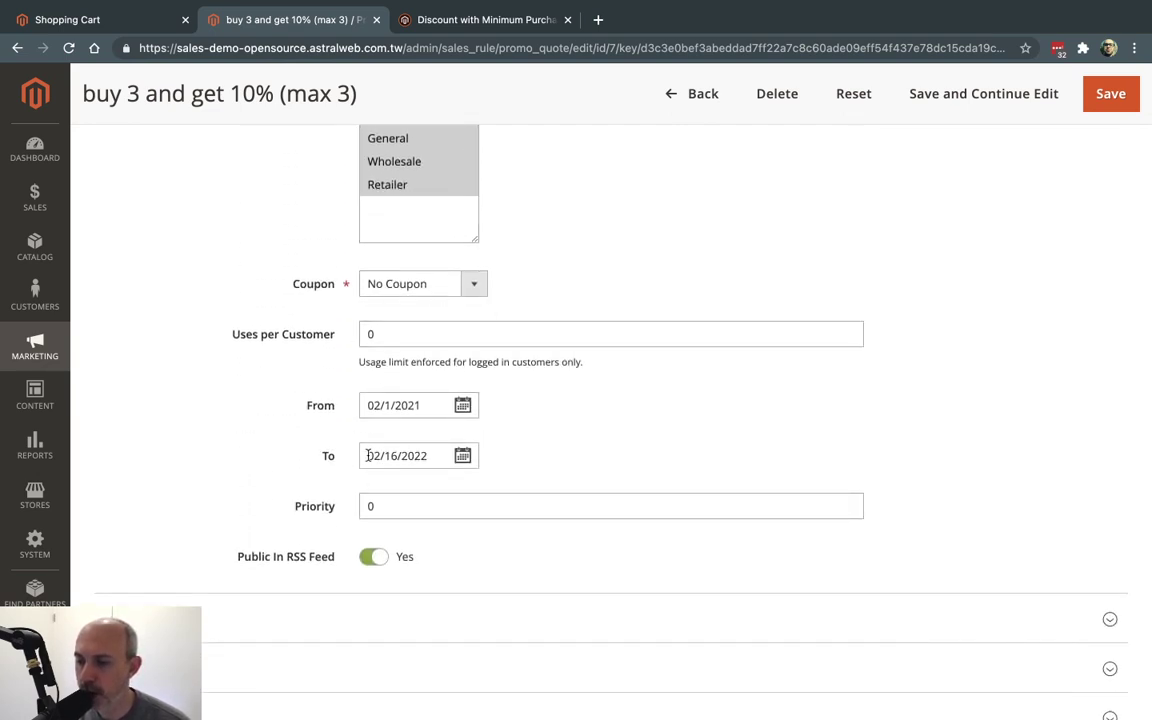
scroll(514, 440, down, 3)
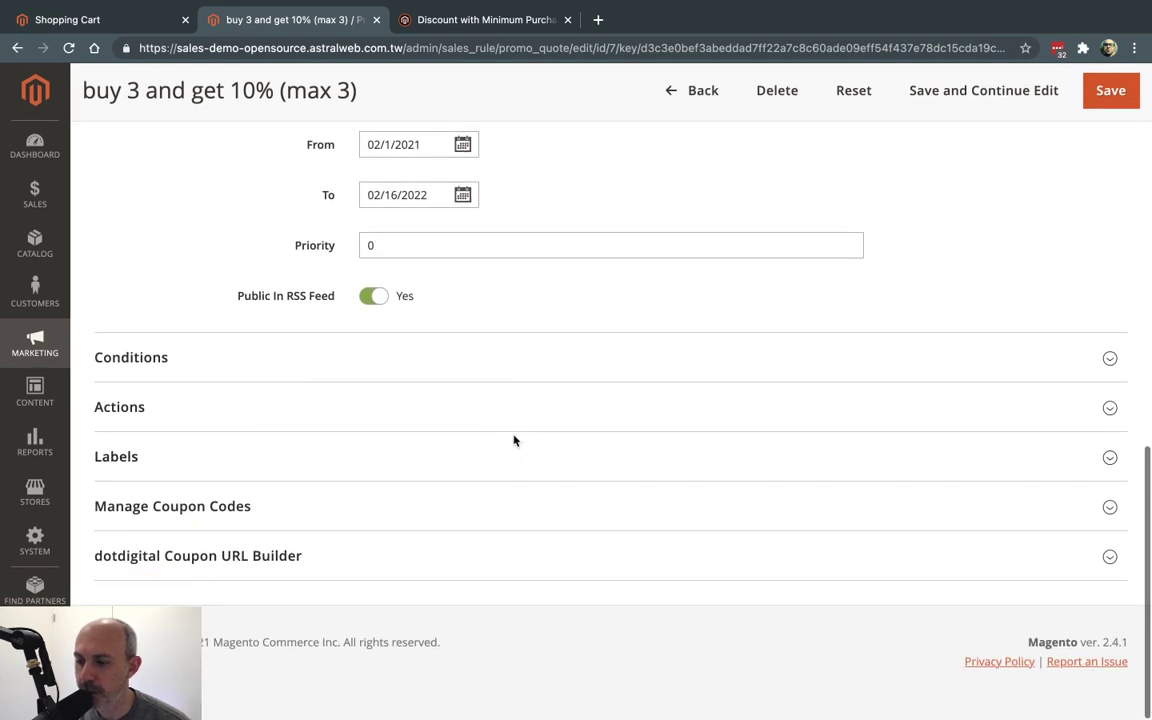
click(427, 358)
drag(132, 490, 338, 493)
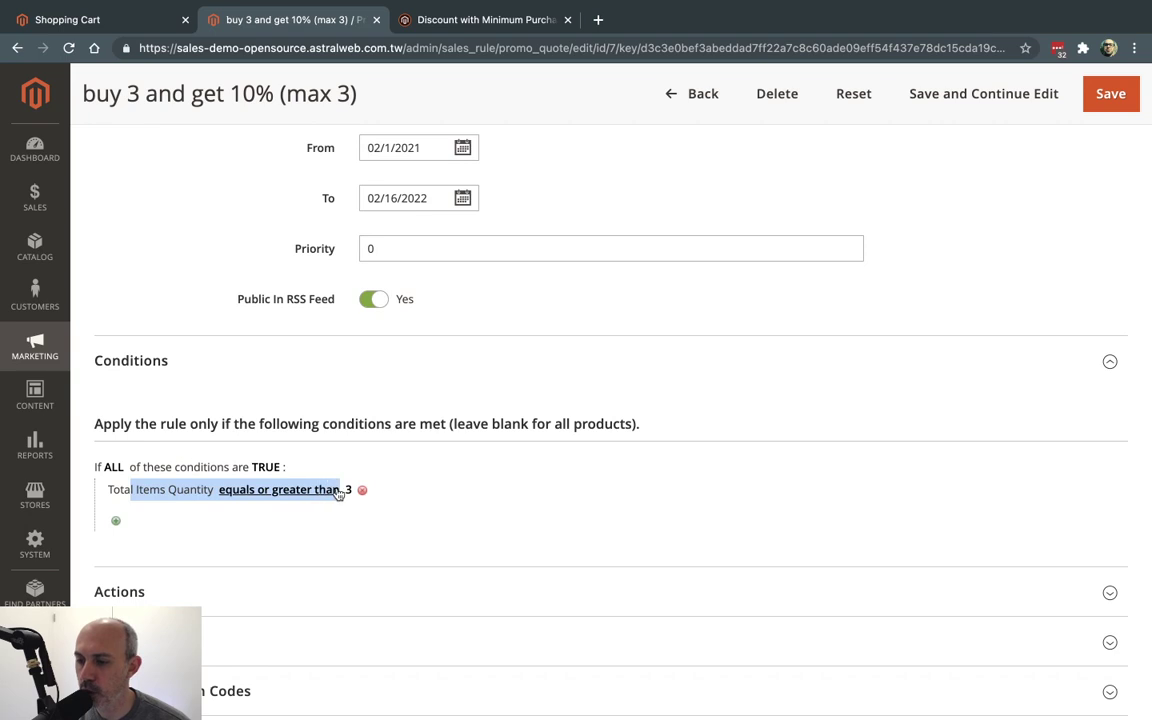
scroll(411, 500, down, 3)
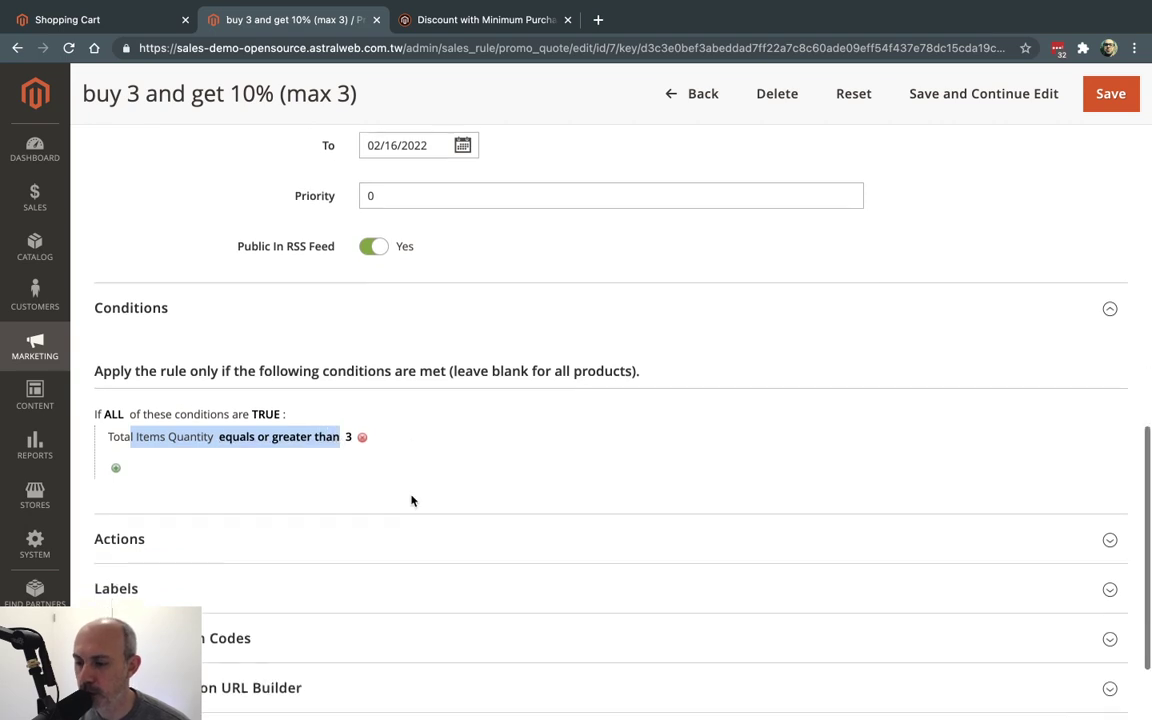
click(355, 442)
Expand the rule's actions and examine the discount amount, the maximum discounted quantity, and the cart item conditions
click(404, 563)
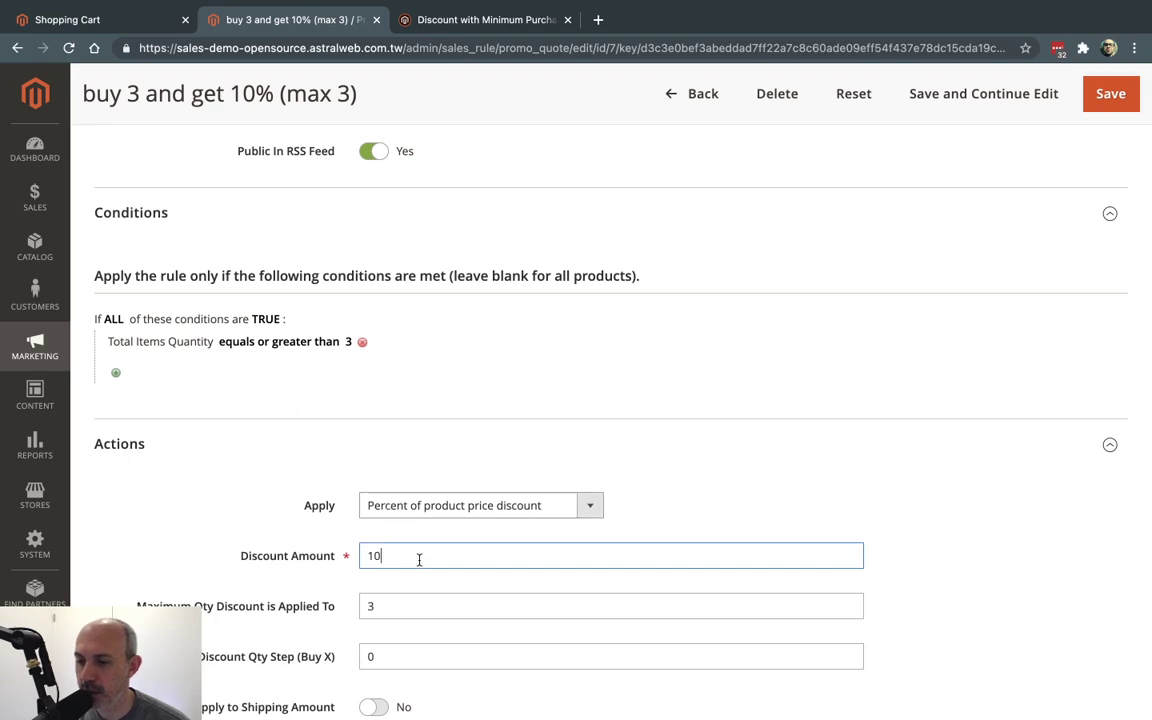
scroll(393, 517, down, 4)
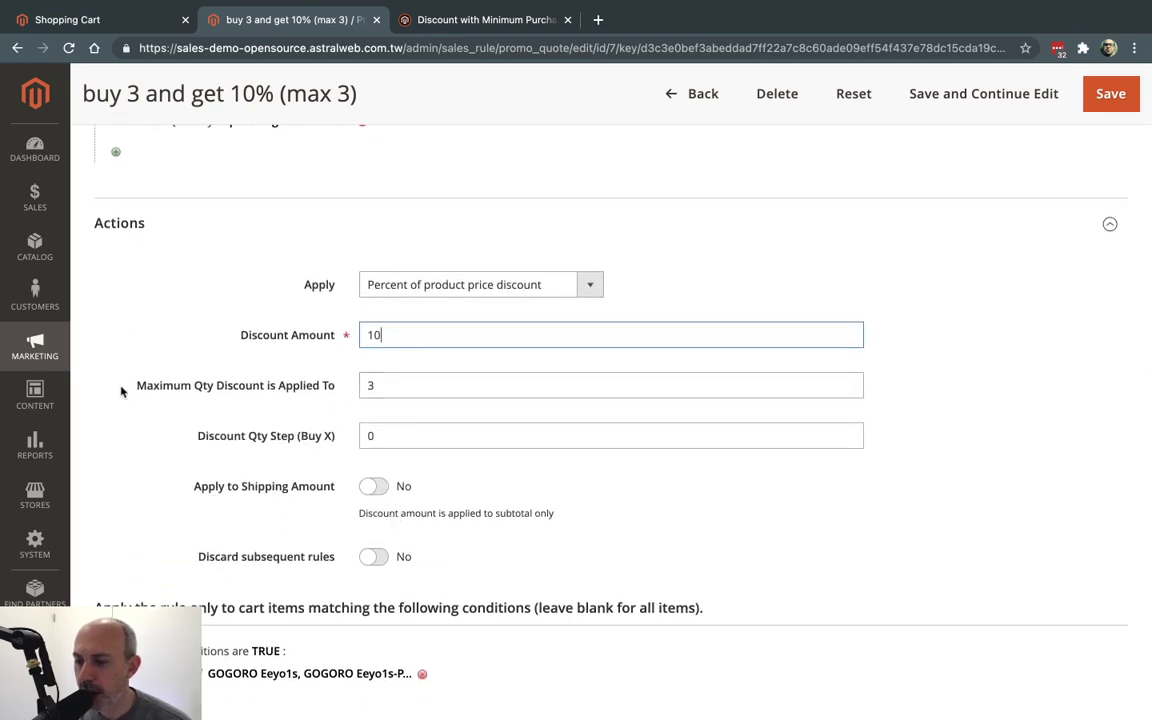
drag(121, 391, 335, 391)
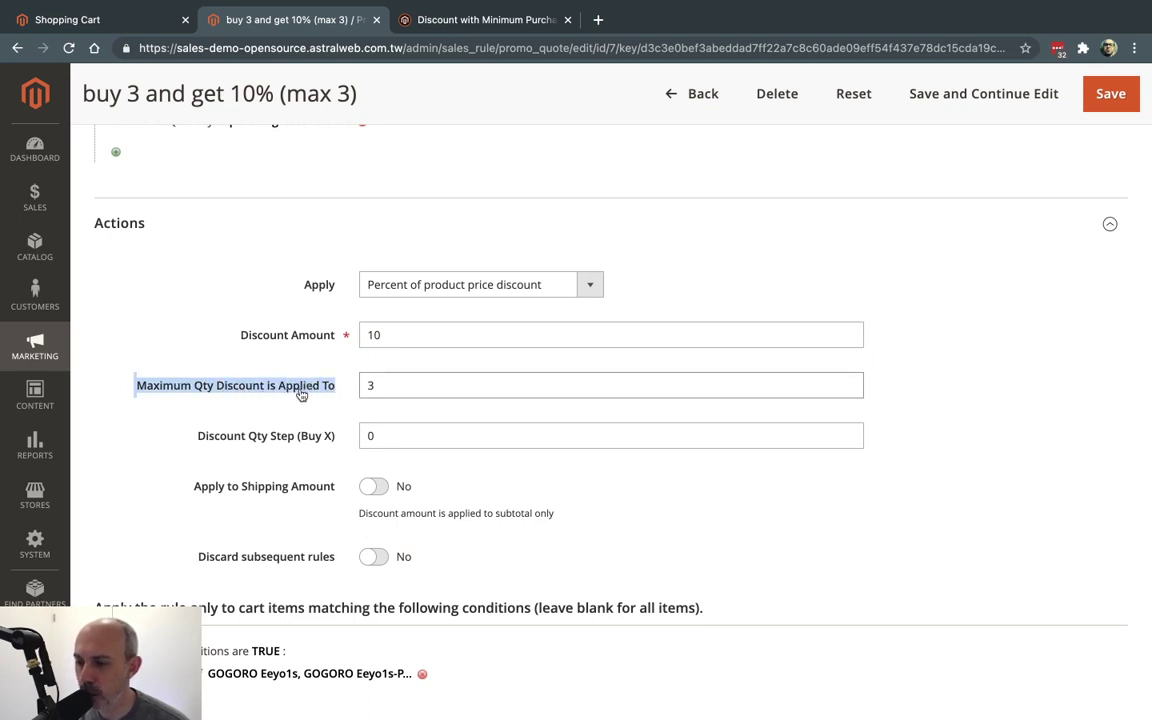
click(390, 386)
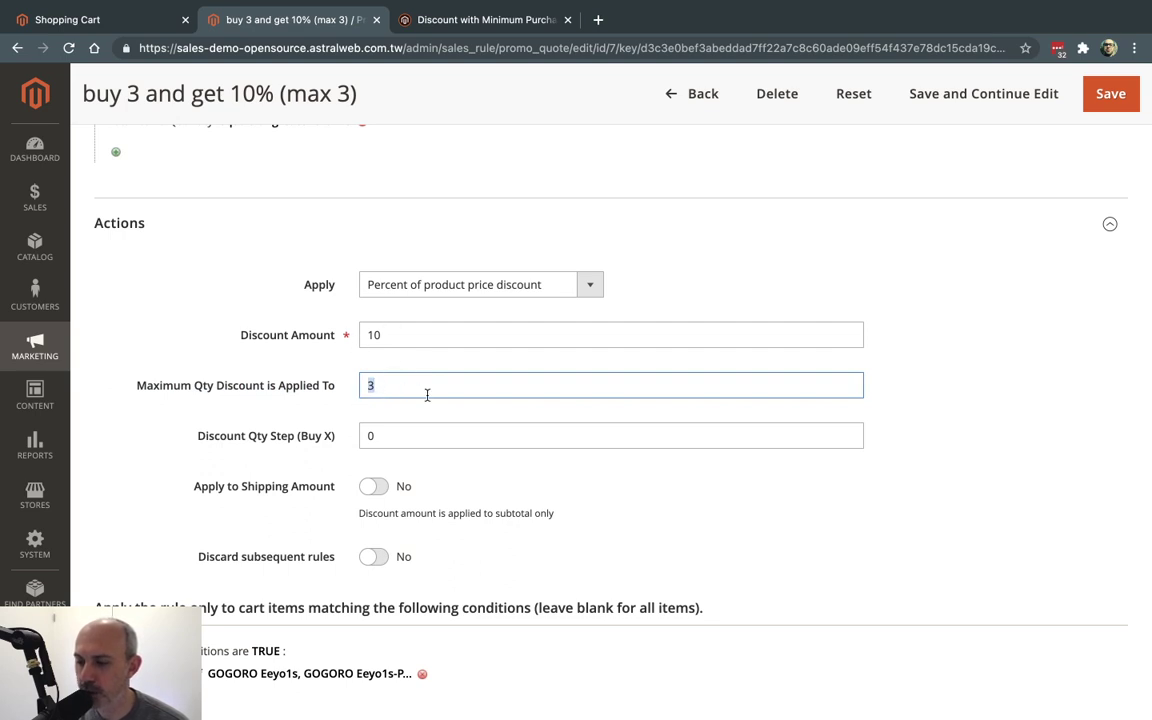
scroll(427, 395, down, 5)
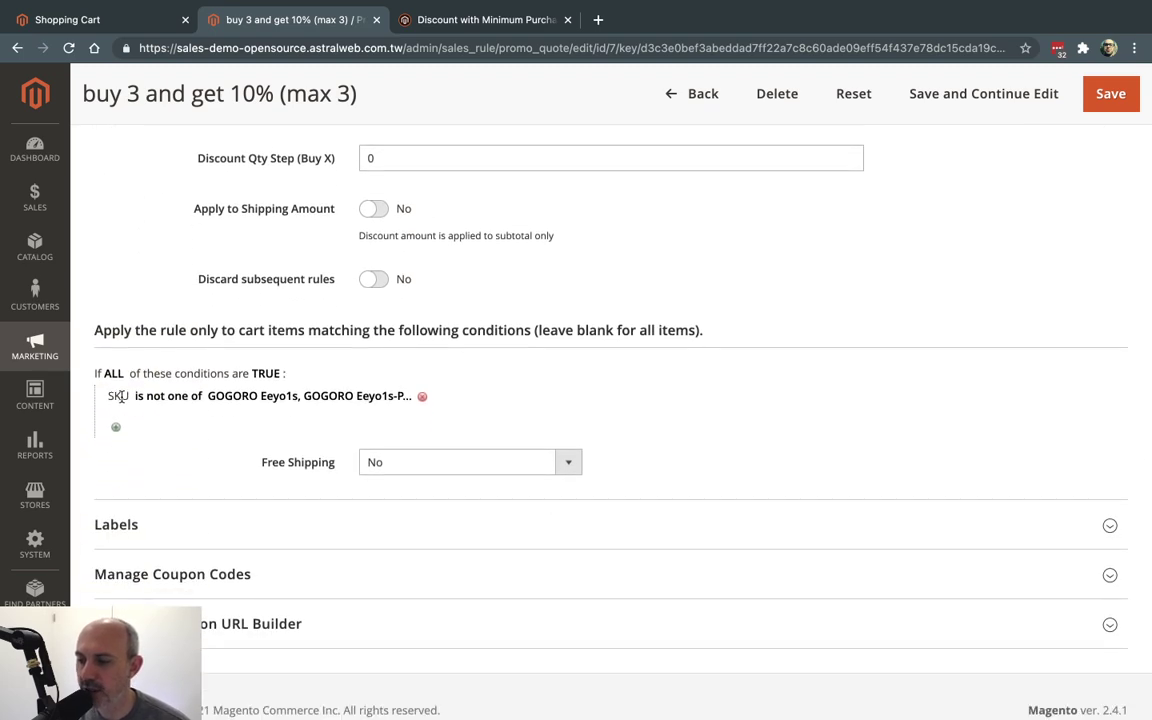
Compare the products in the shopping cart with the SKU exclusion in the rule's cart item conditions
click(110, 19)
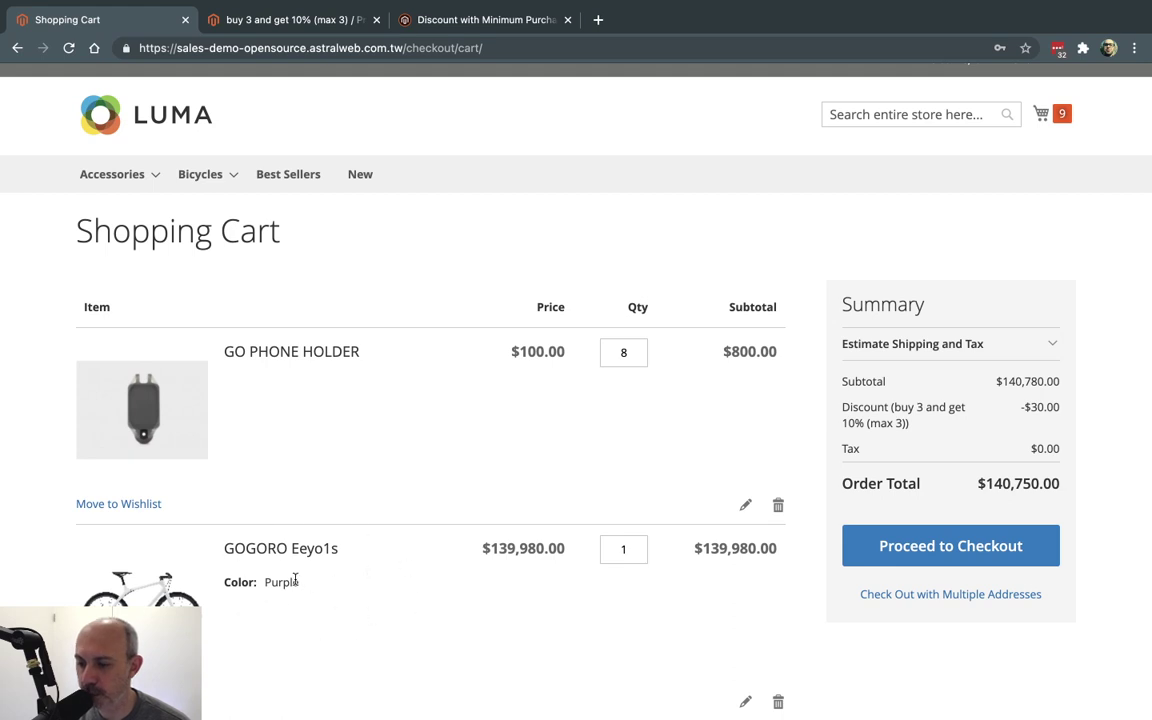
click(268, 19)
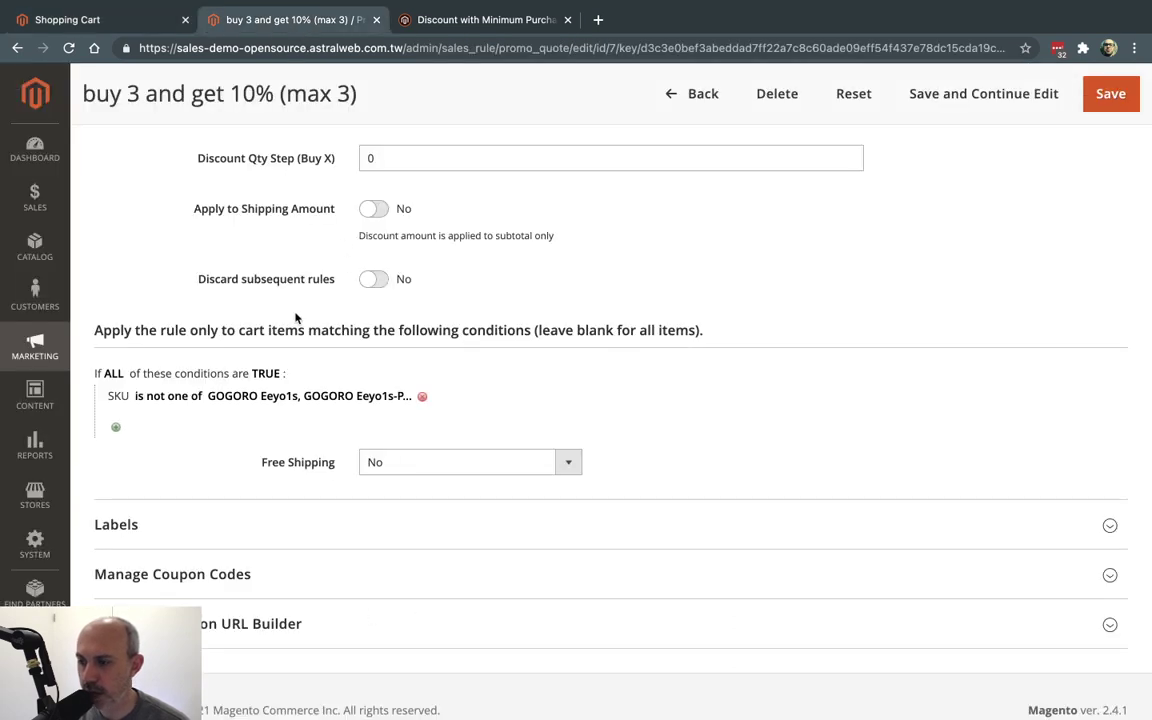
scroll(293, 311, up, 1)
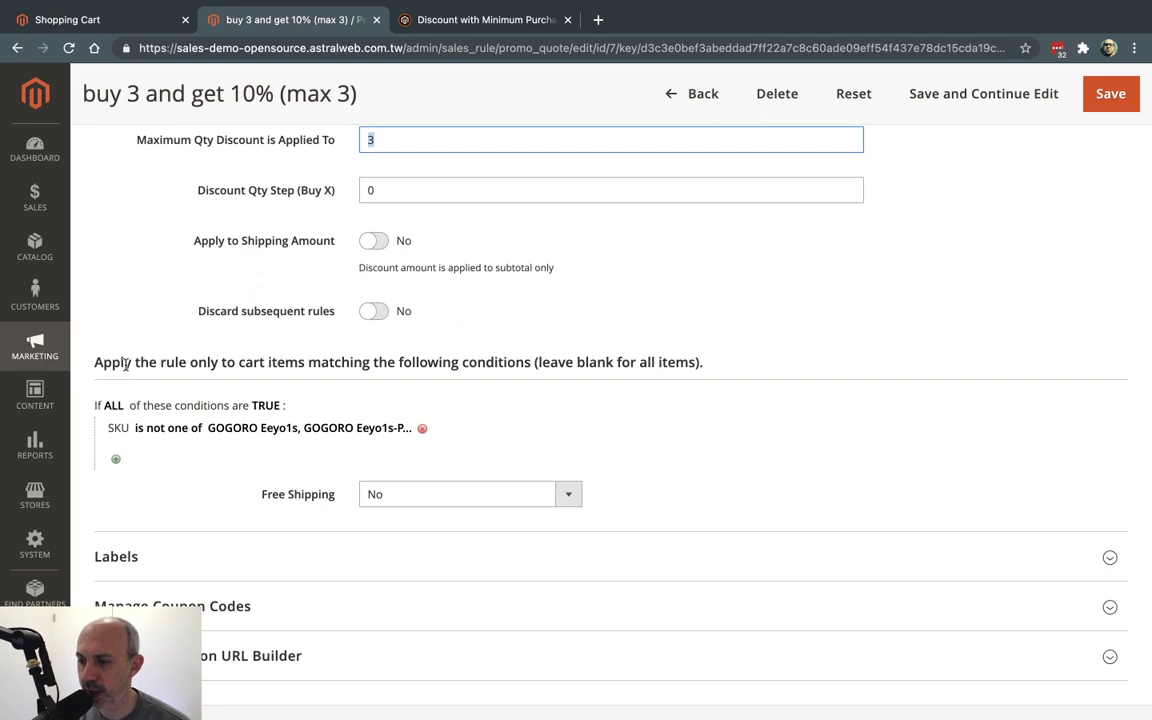
drag(125, 365, 460, 365)
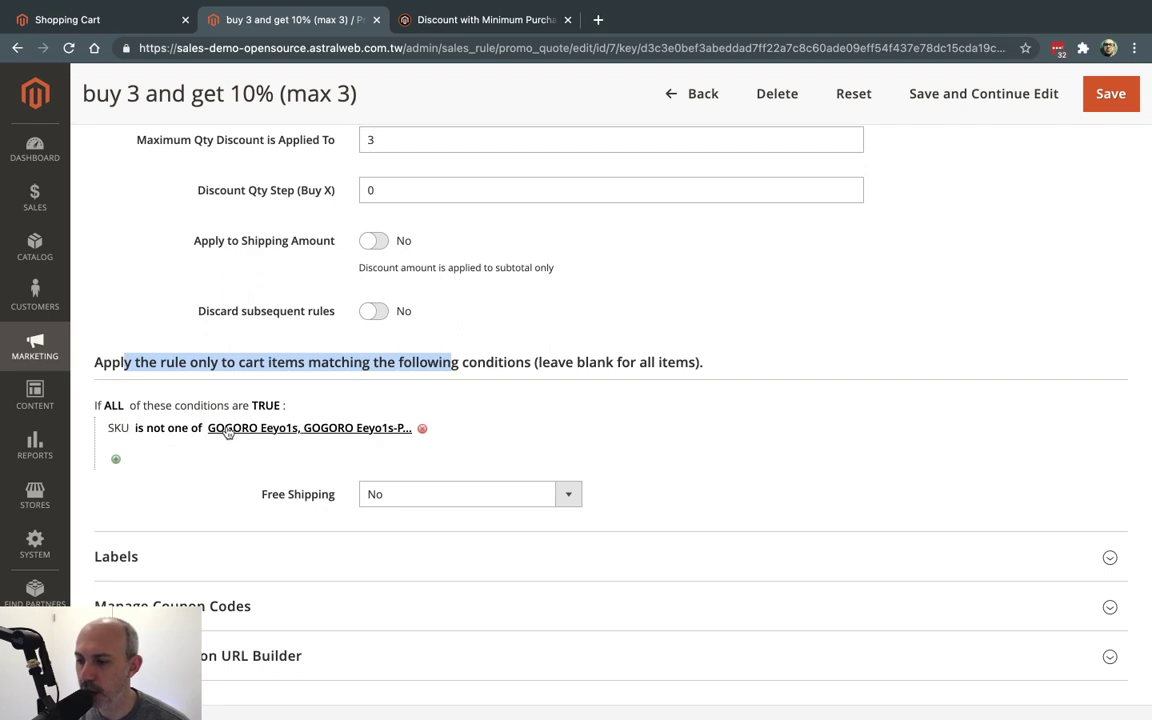
Check the cart's discount line against the unit price of the GO PHONE HOLDER
click(100, 20)
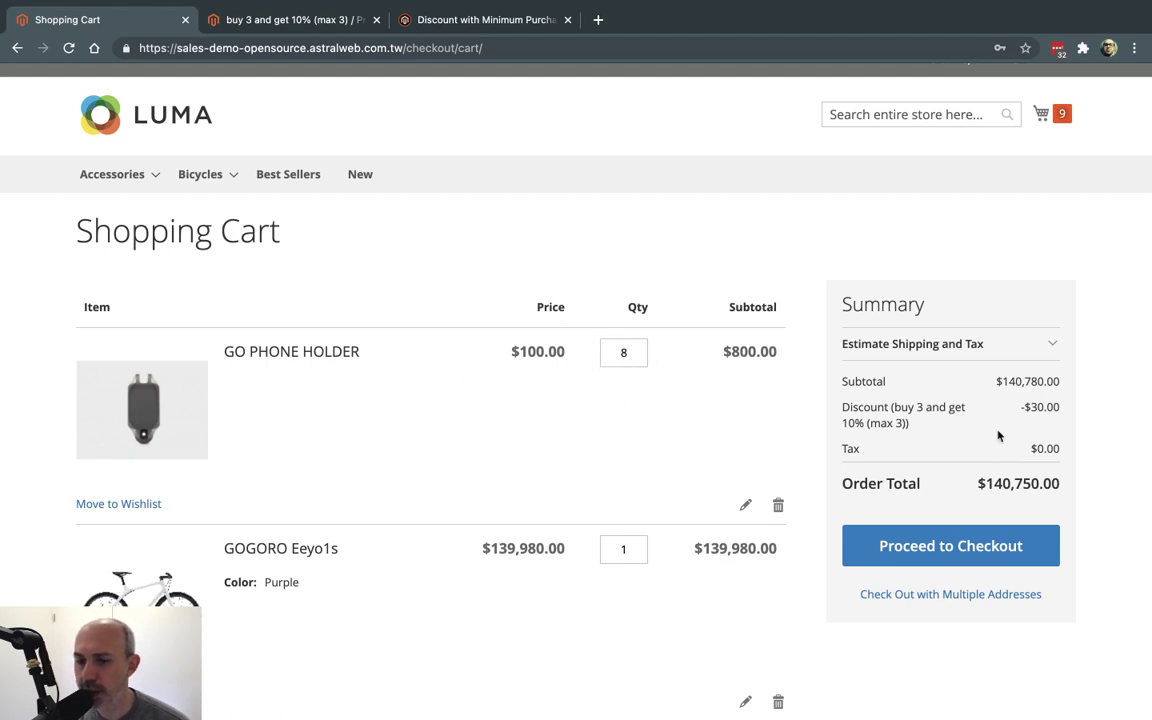
drag(1021, 407, 1060, 407)
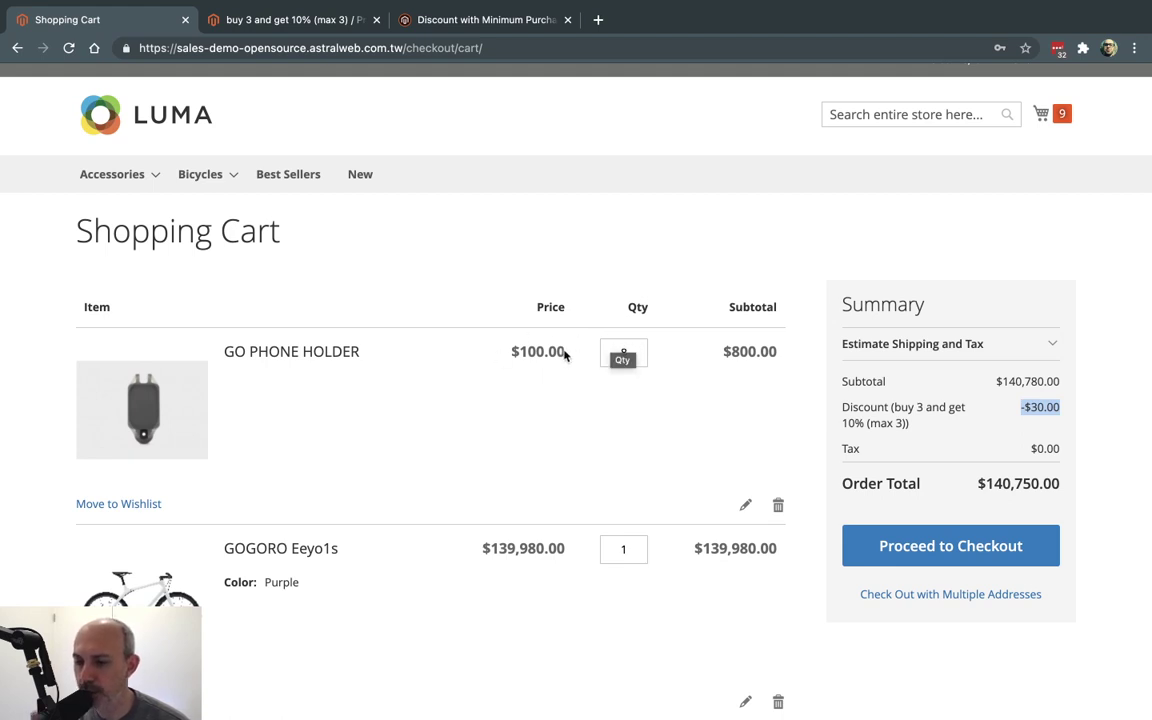
drag(512, 352, 566, 355)
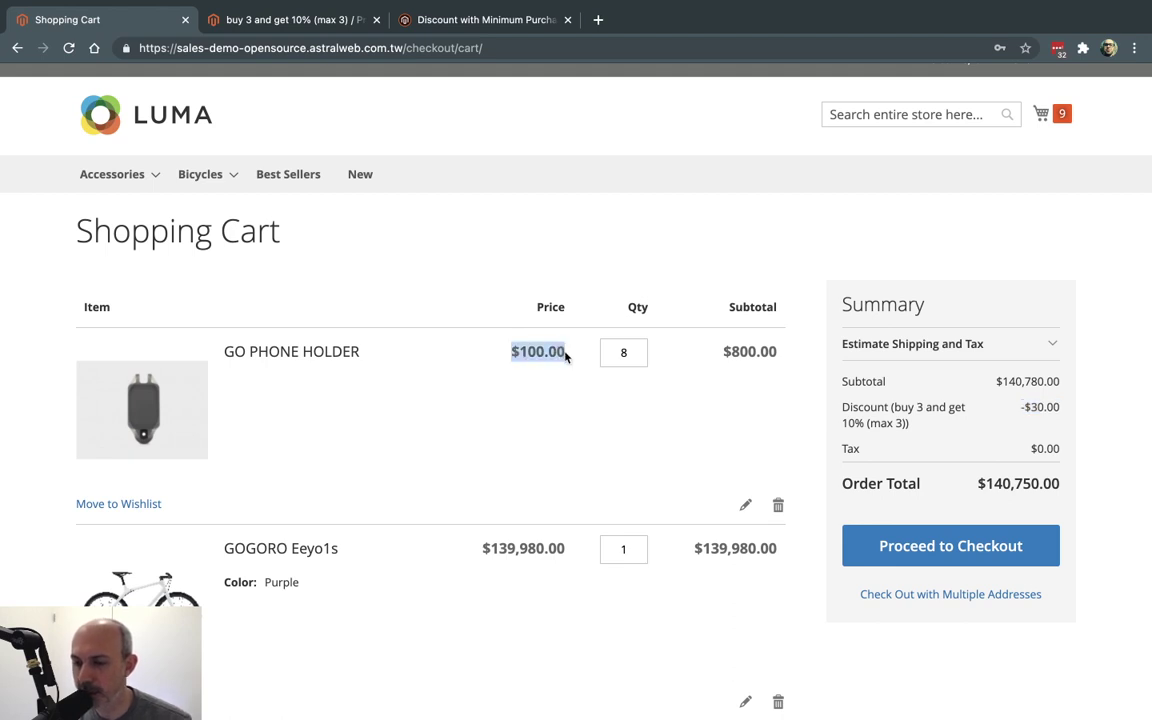
drag(893, 408, 1057, 417)
Recheck the rule's action settings and SKU exclusion against the shopping cart contents
click(296, 22)
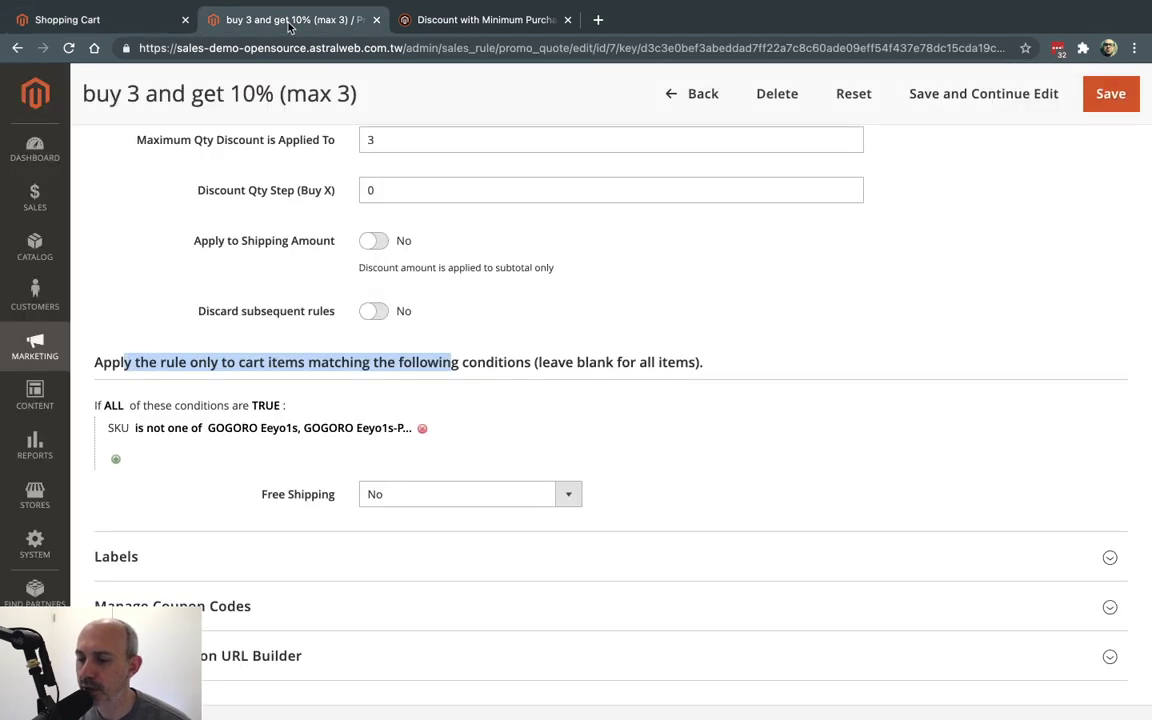
click(556, 411)
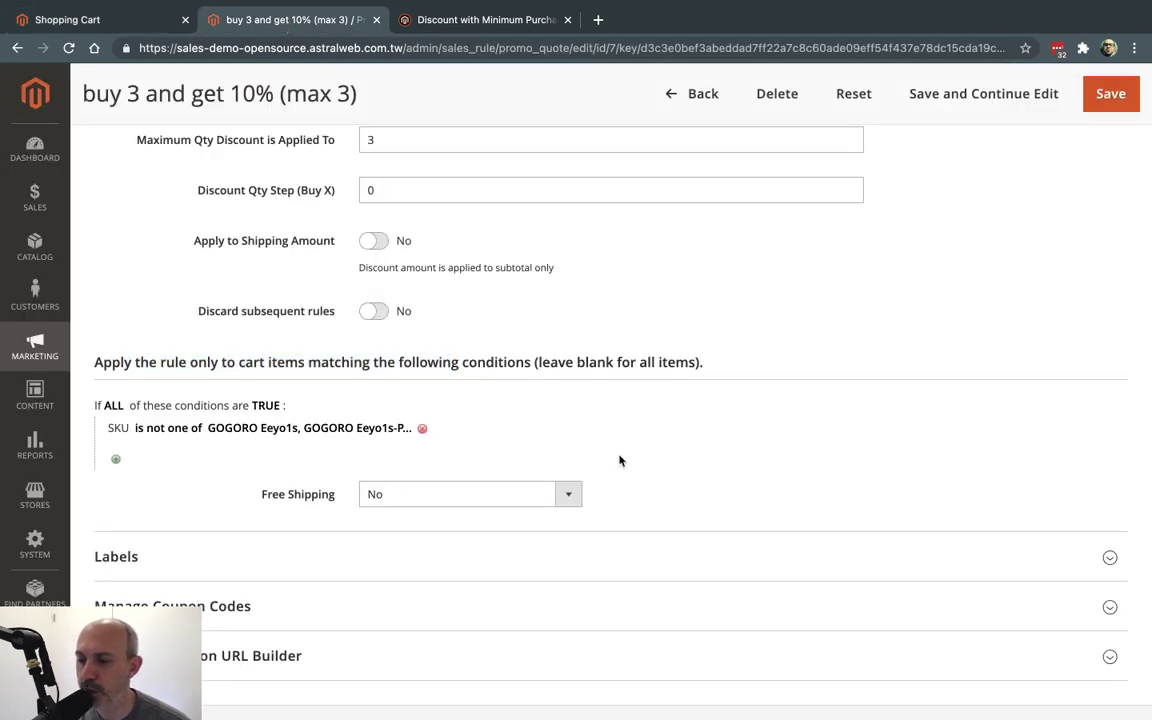
scroll(556, 411, up, 2)
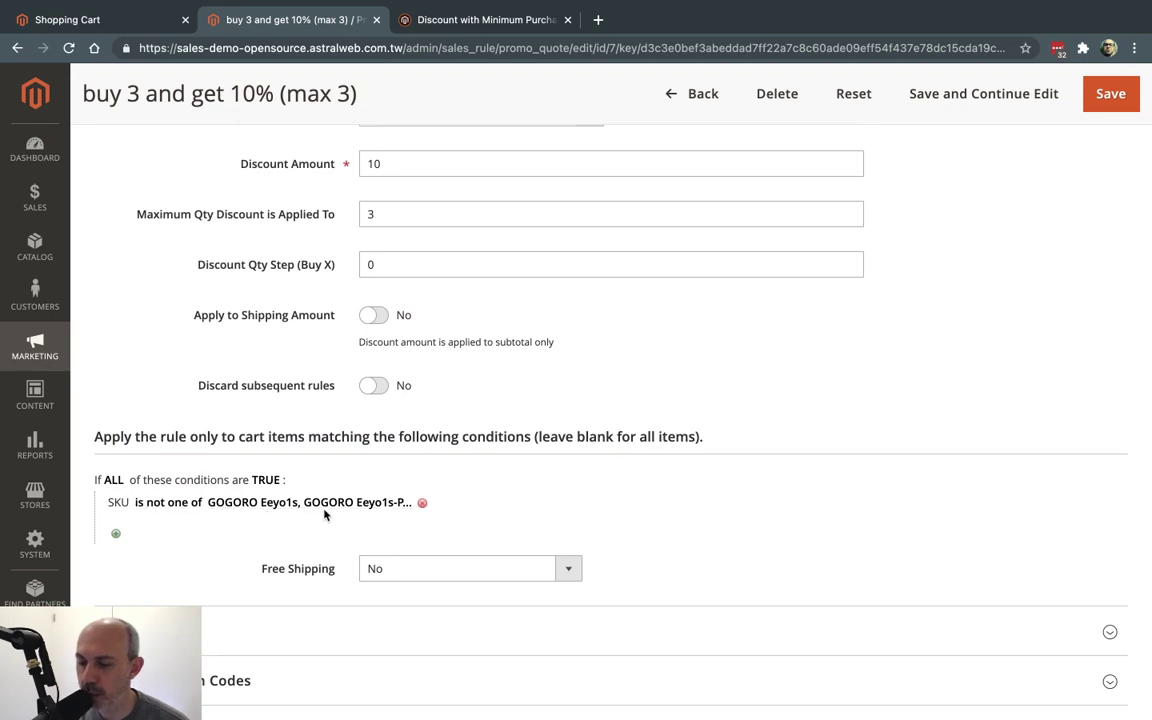
click(110, 19)
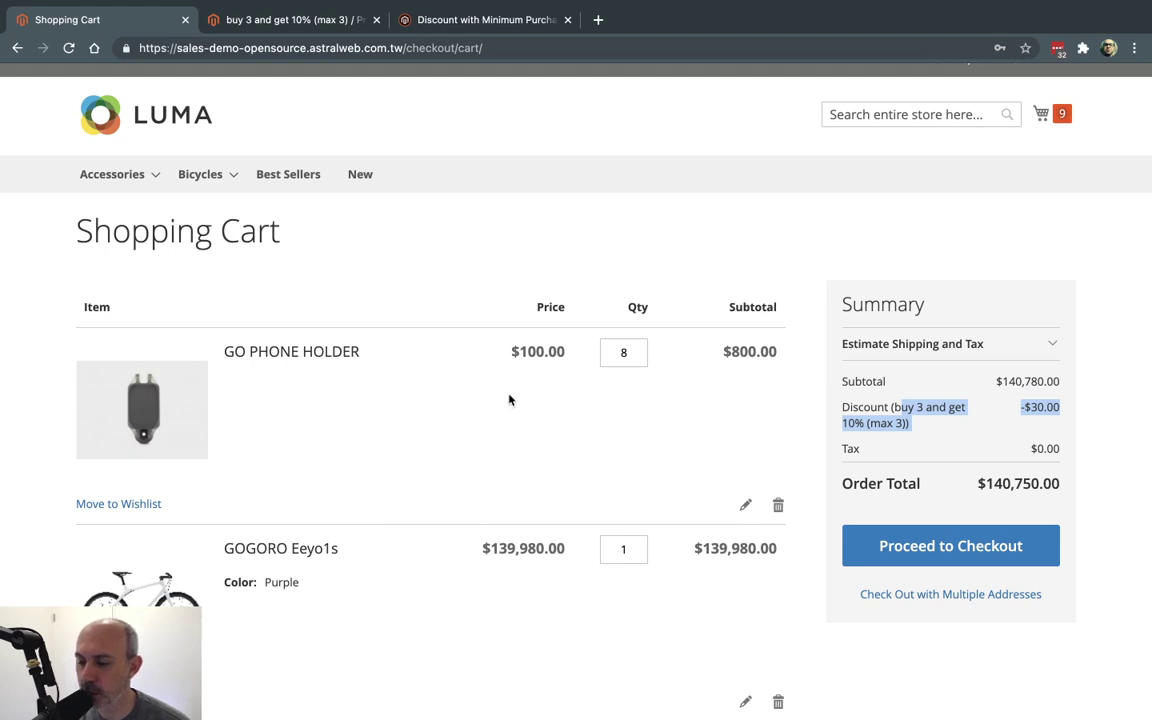
click(290, 20)
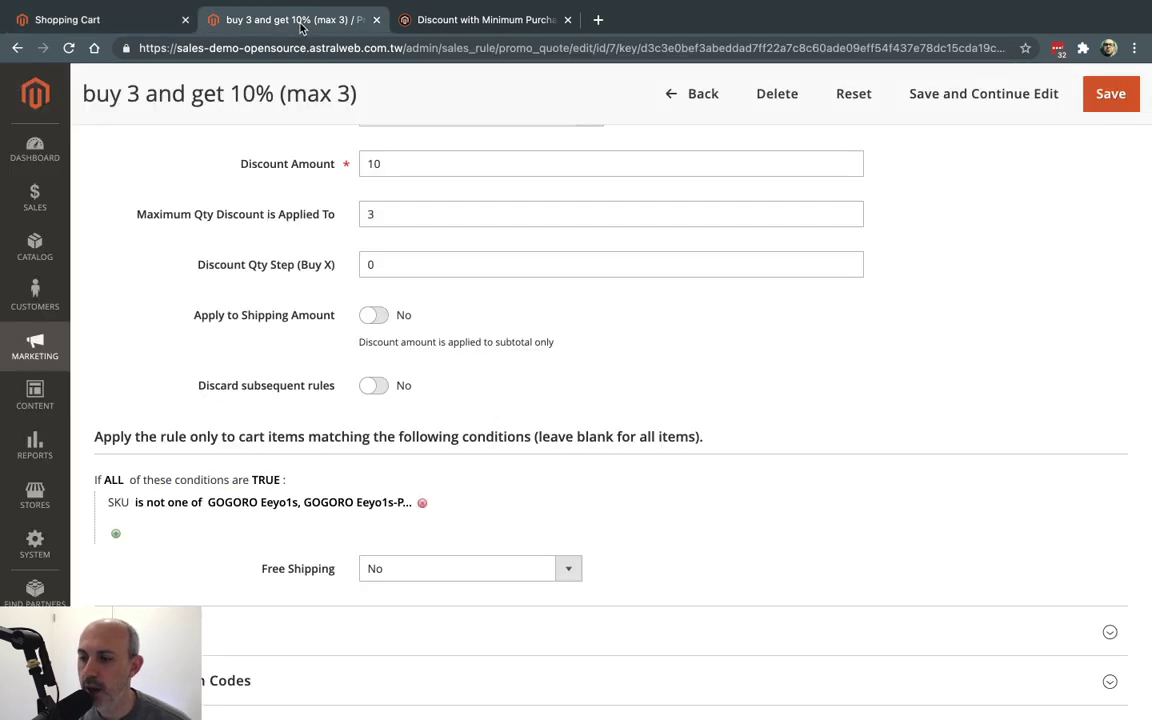
Review the rule's maximum discounted quantity setting together with its total items quantity condition
scroll(544, 325, up, 2)
drag(232, 308, 330, 308)
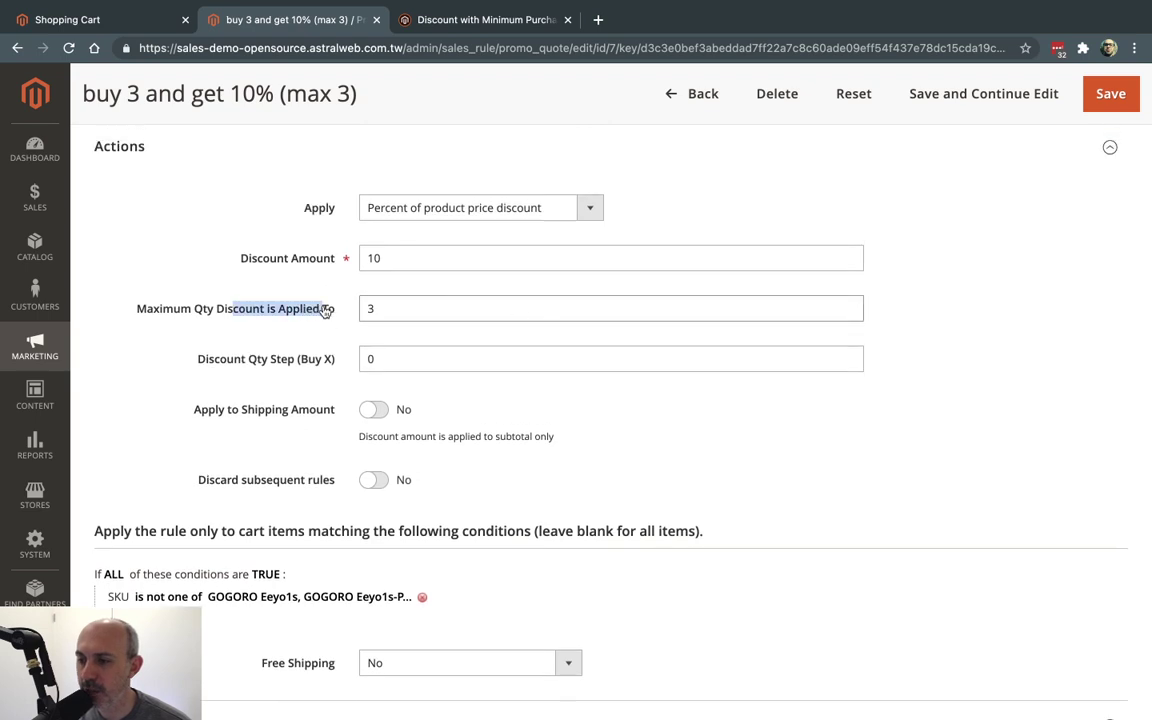
scroll(375, 257, up, 3)
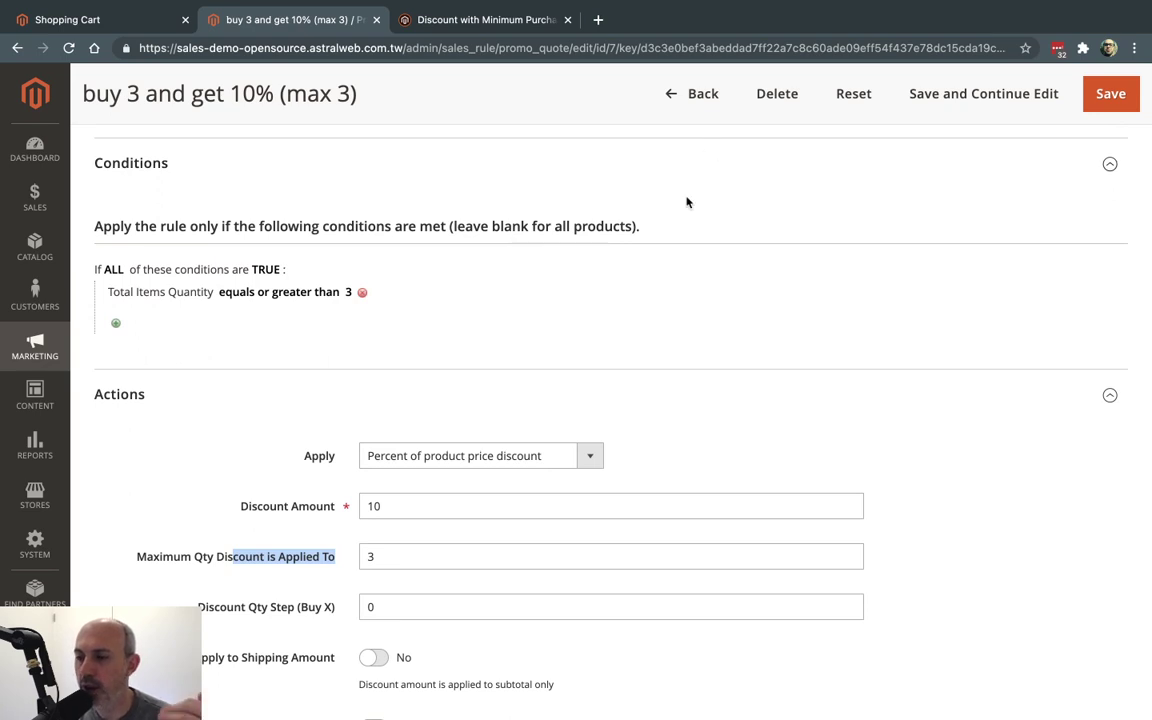
Return to the cart price rules list, reopen "buy 3 and get 10% (max 3)", deactivate it, and save it
click(698, 112)
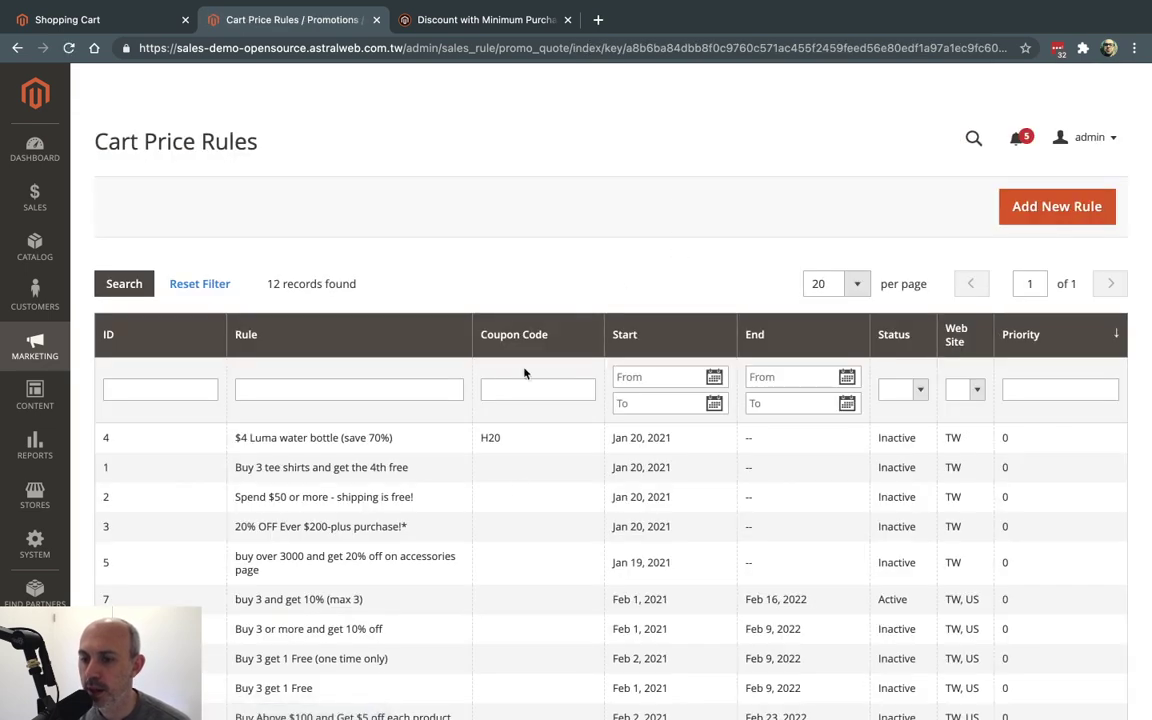
click(483, 604)
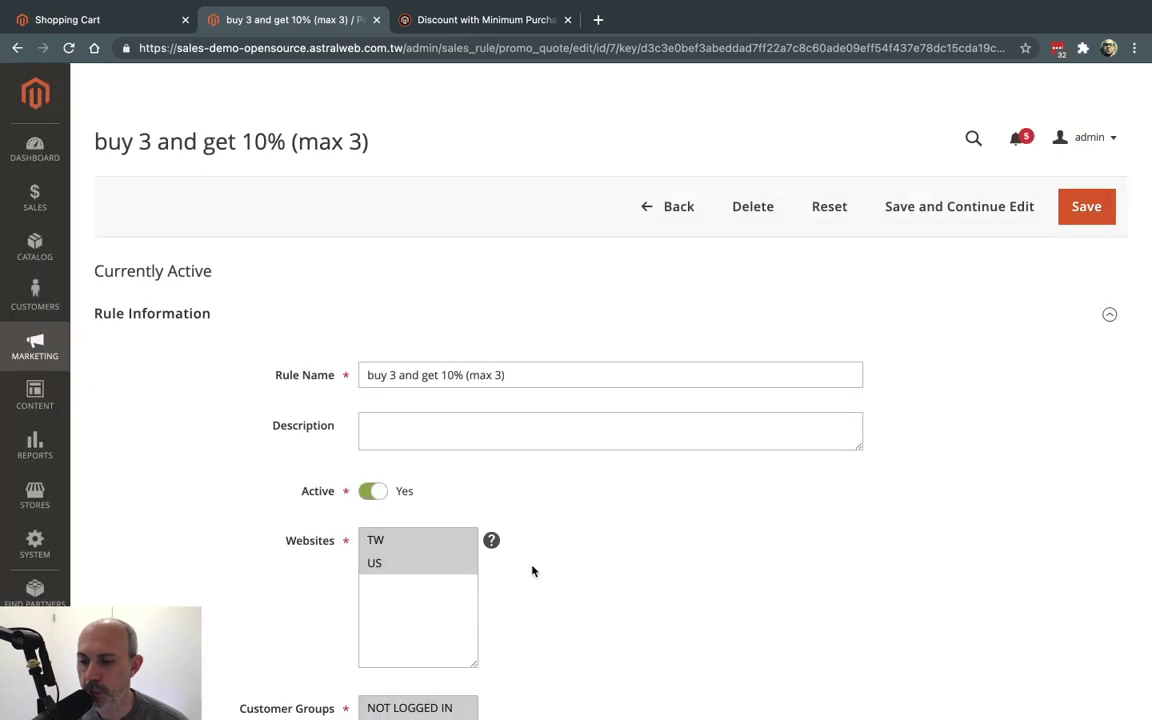
click(372, 491)
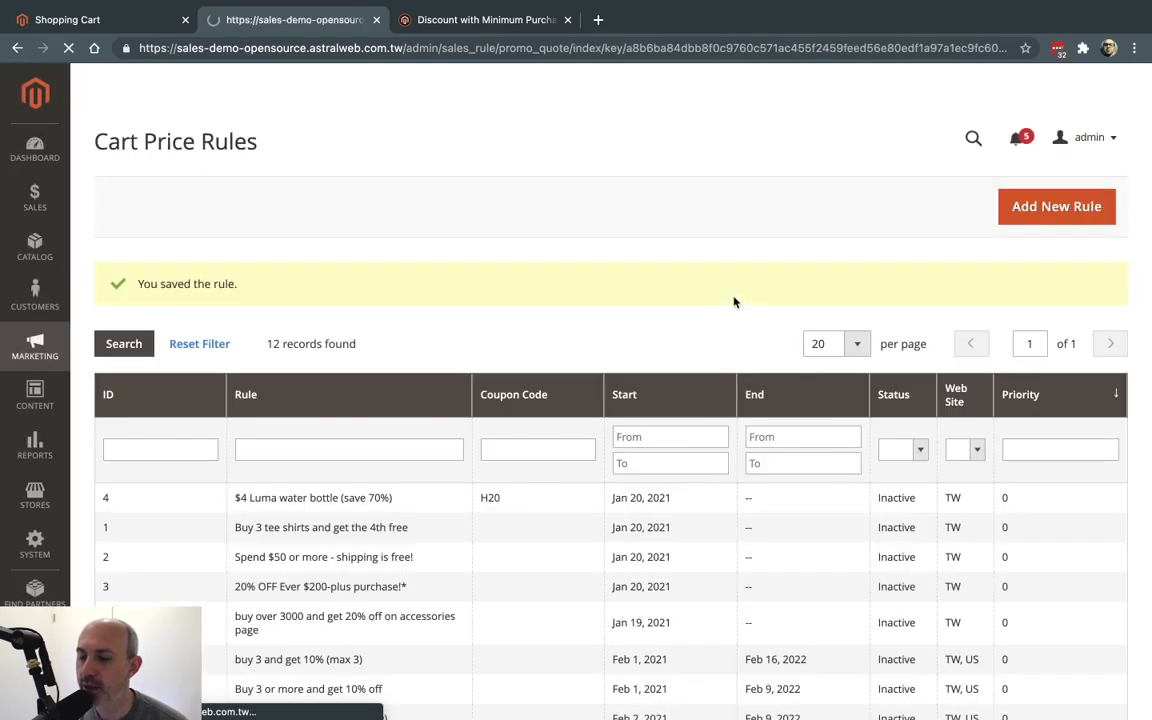
Open the cart price rule "Buy 3 or more and get 10% off" and set it to active
scroll(510, 519, down, 3)
scroll(513, 519, down, 1)
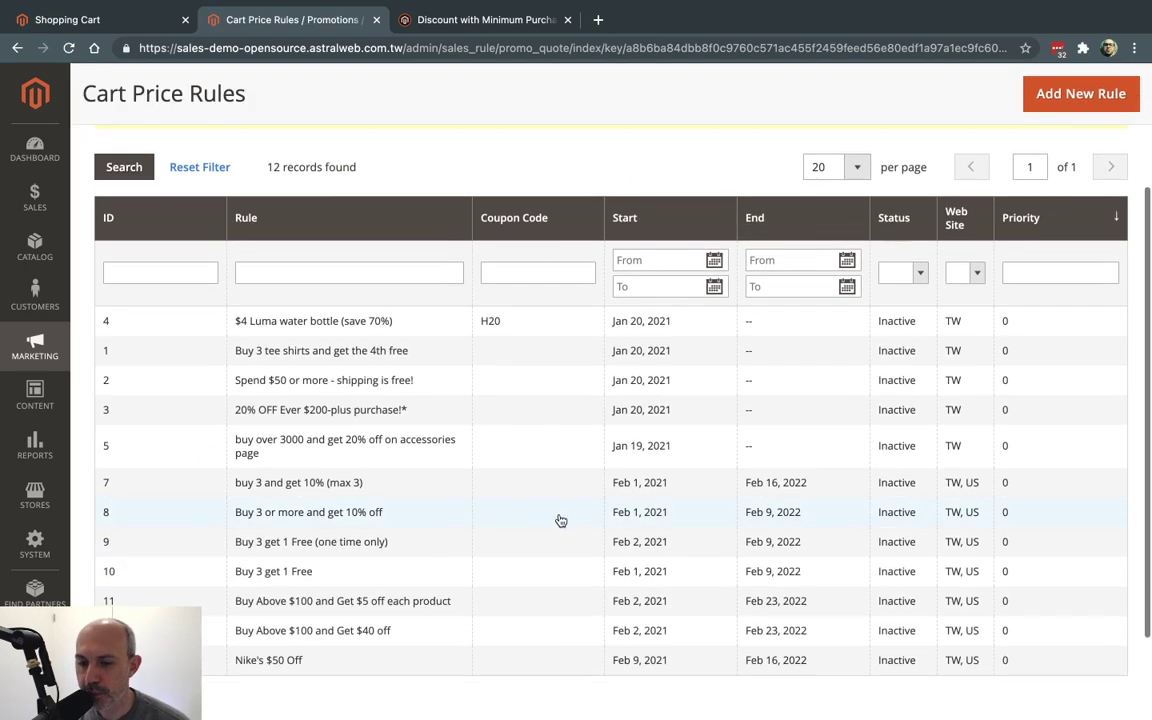
click(350, 516)
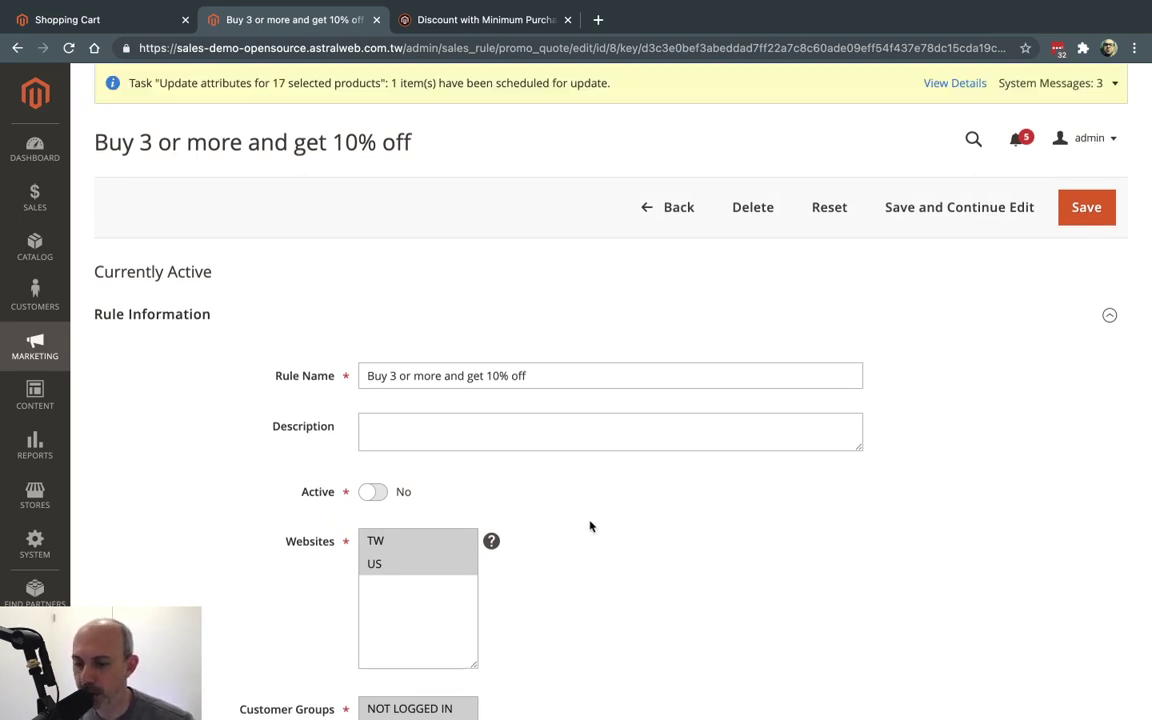
scroll(590, 526, down, 6)
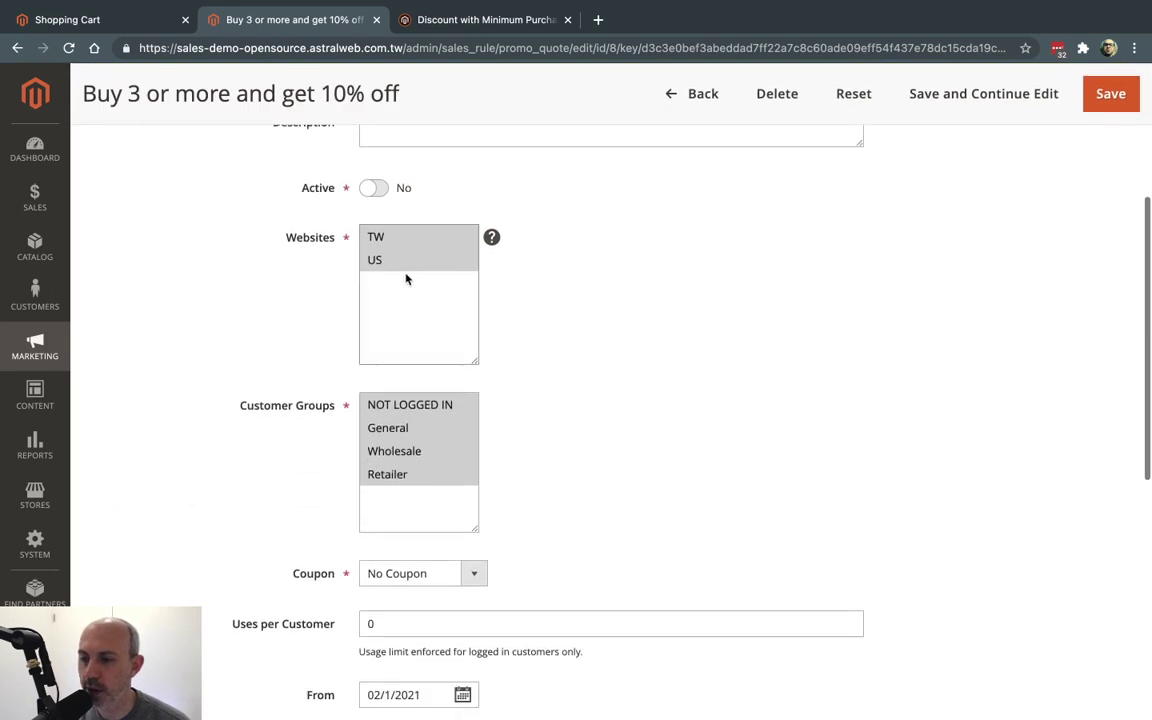
click(372, 188)
Expand the rule's conditions and examine the total items quantity requirement
scroll(659, 426, down, 1)
scroll(659, 426, down, 5)
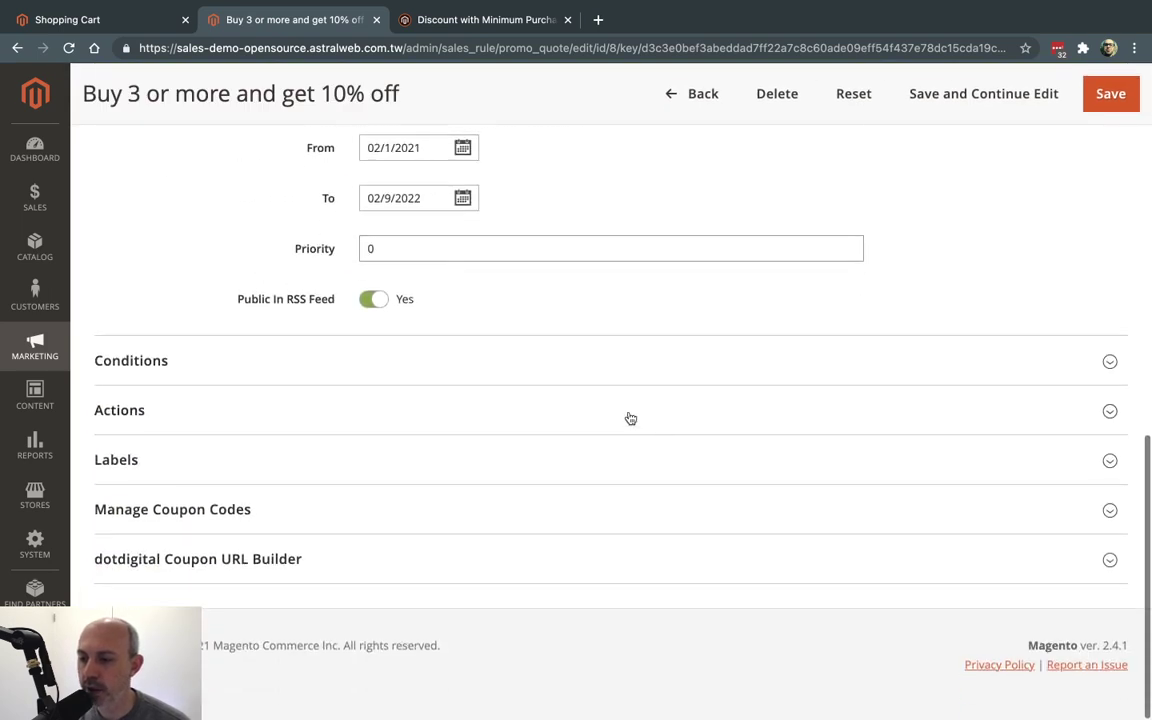
click(470, 360)
scroll(472, 370, down, 1)
scroll(472, 370, down, 1)
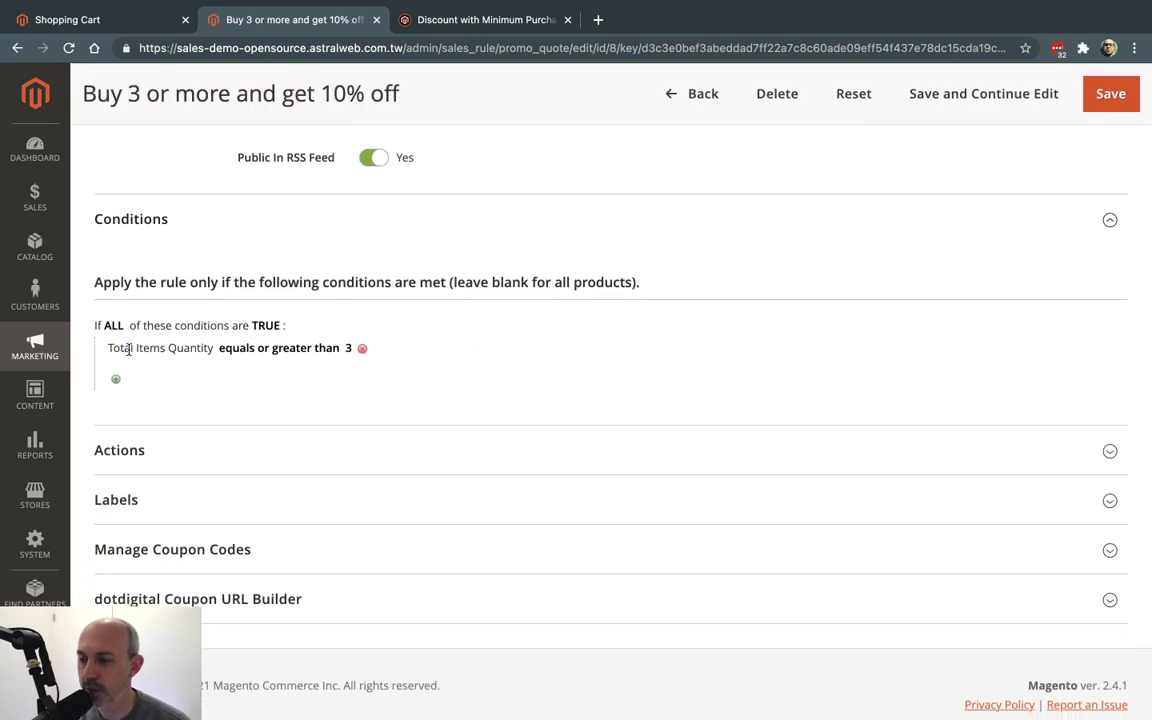
drag(120, 348, 345, 348)
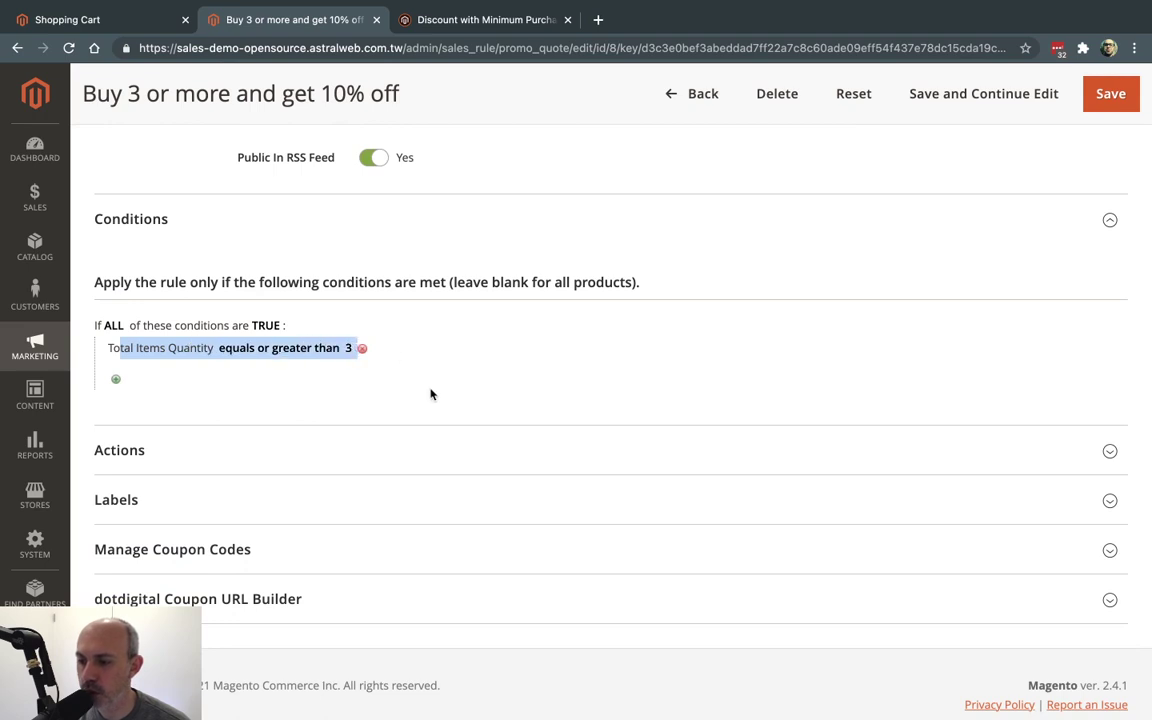
Review the rule's discount actions and cart item SKU exclusion, and save the rule while keeping it open for editing
click(437, 440)
scroll(447, 399, down, 1)
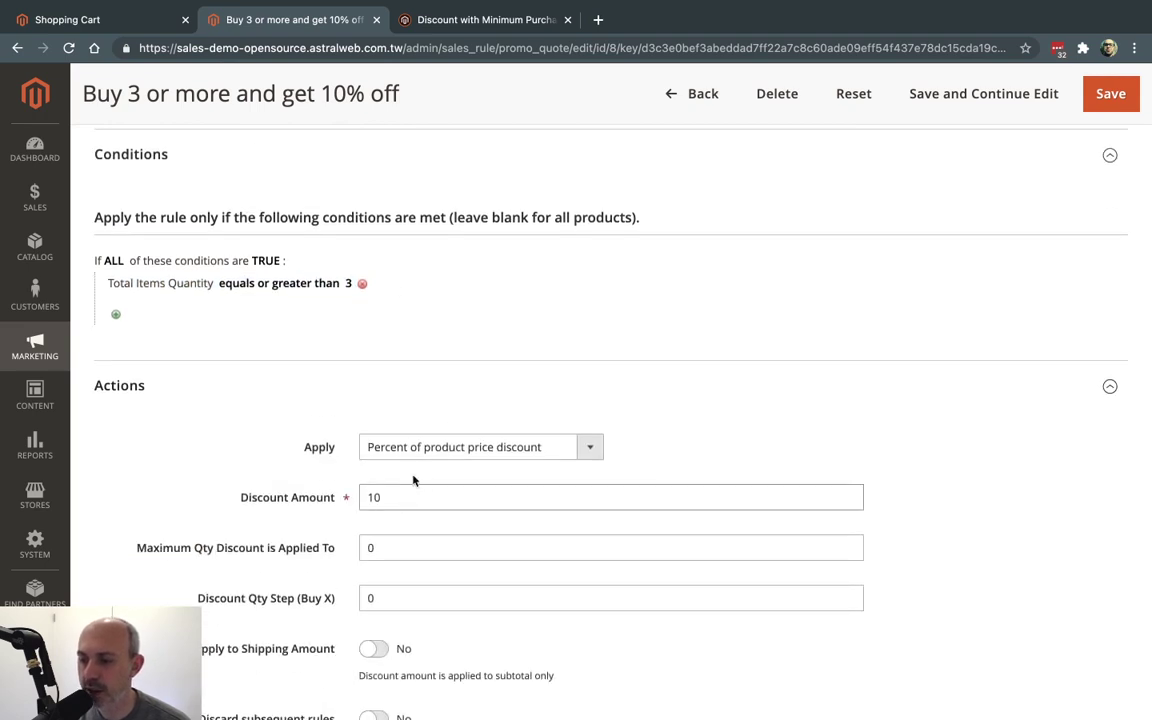
scroll(433, 492, down, 3)
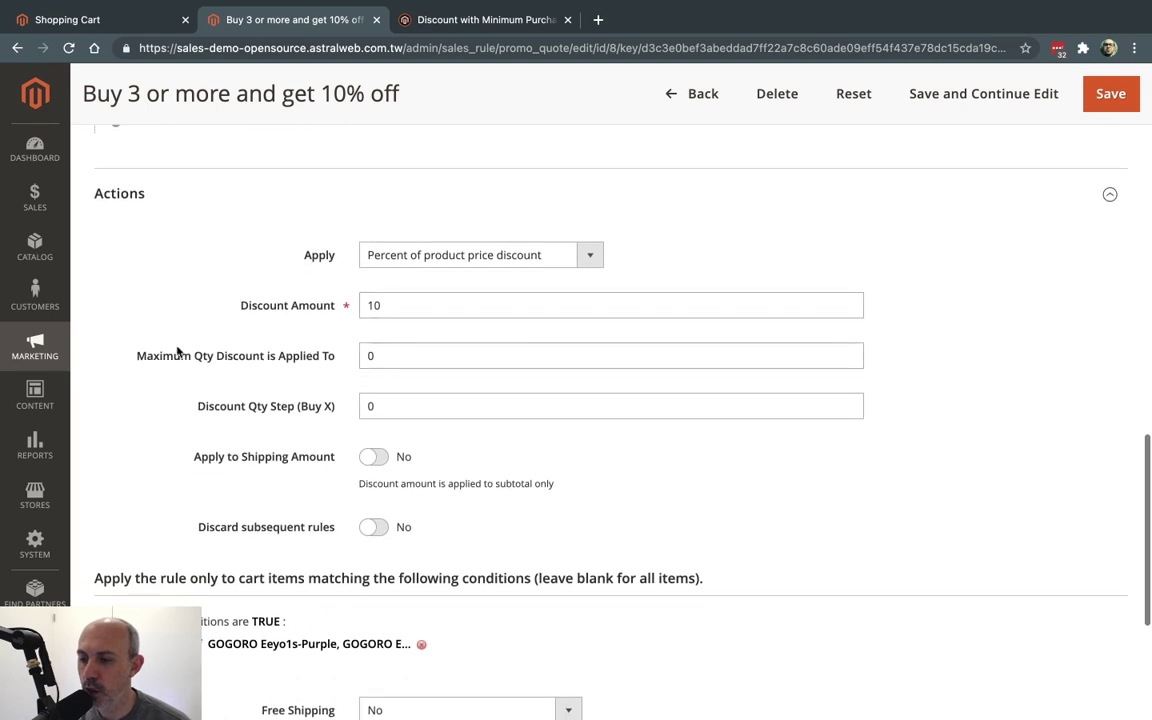
scroll(413, 404, down, 3)
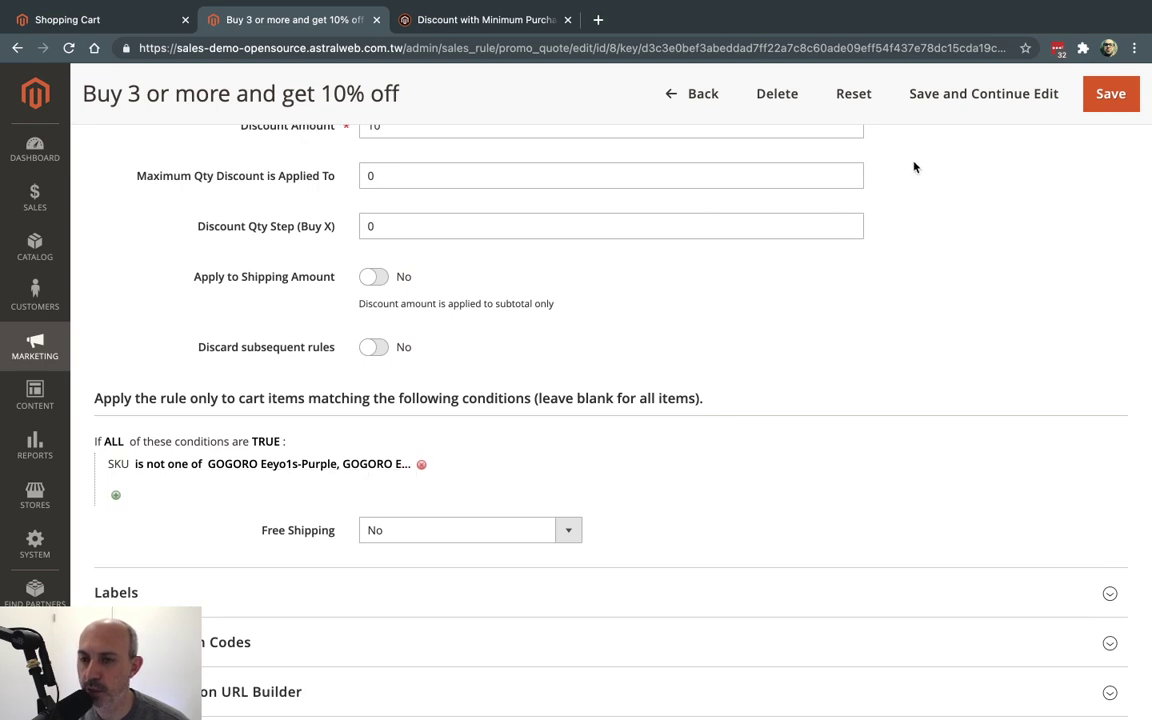
click(987, 95)
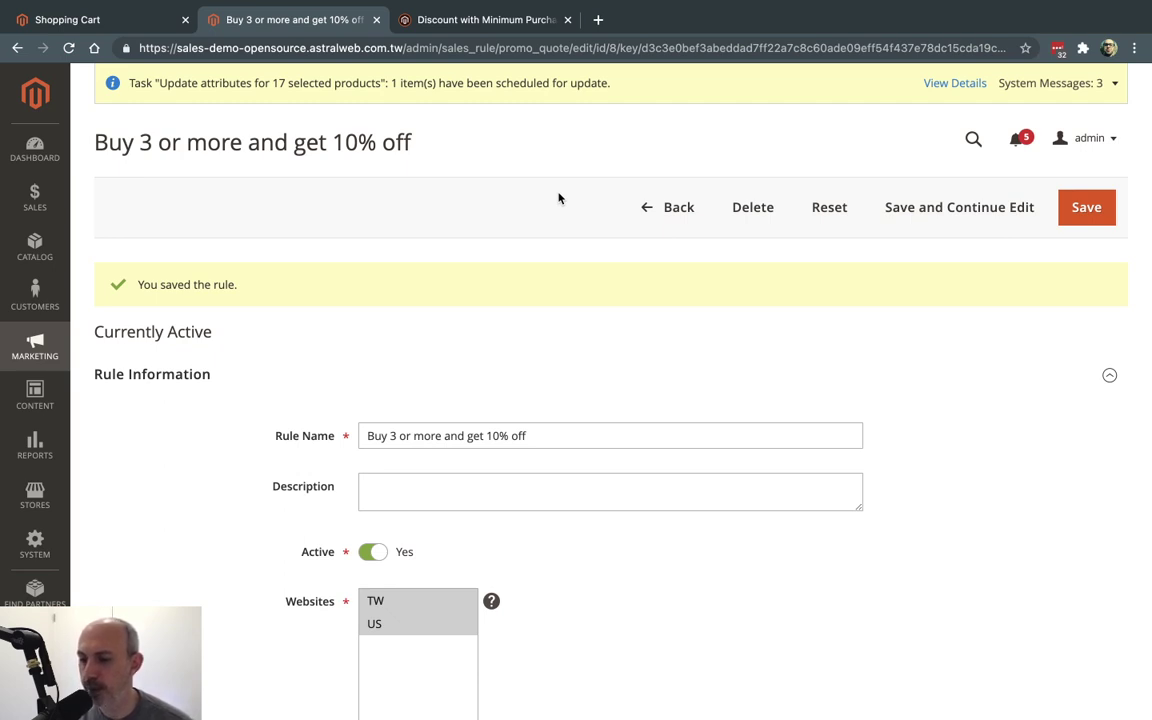
Expand the saved rule's conditions and actions again and recheck the discount settings and SKU exclusion
scroll(620, 365, down, 2)
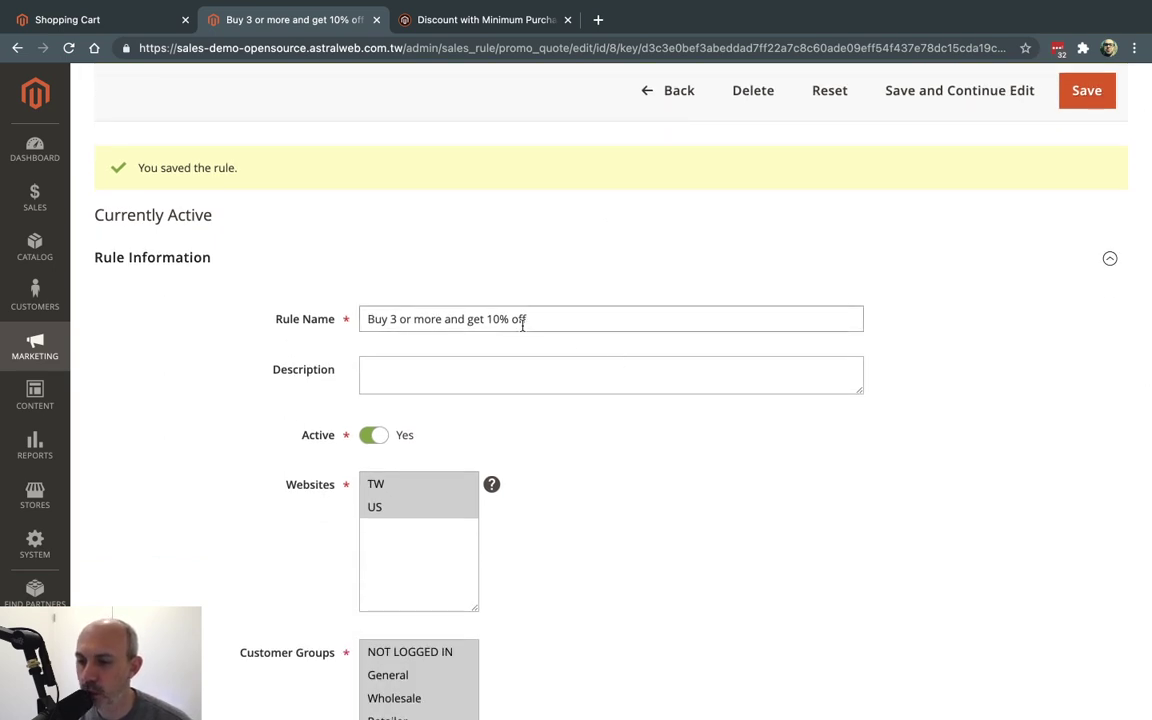
scroll(548, 347, down, 8)
click(449, 358)
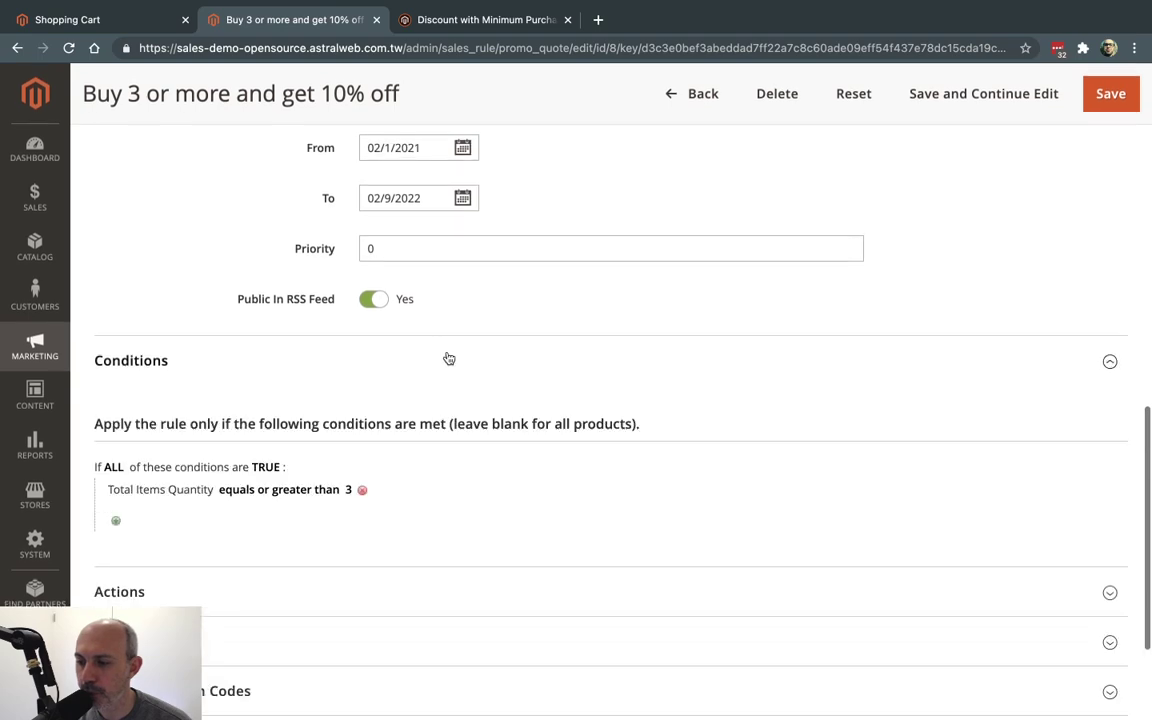
scroll(449, 358, down, 3)
click(396, 401)
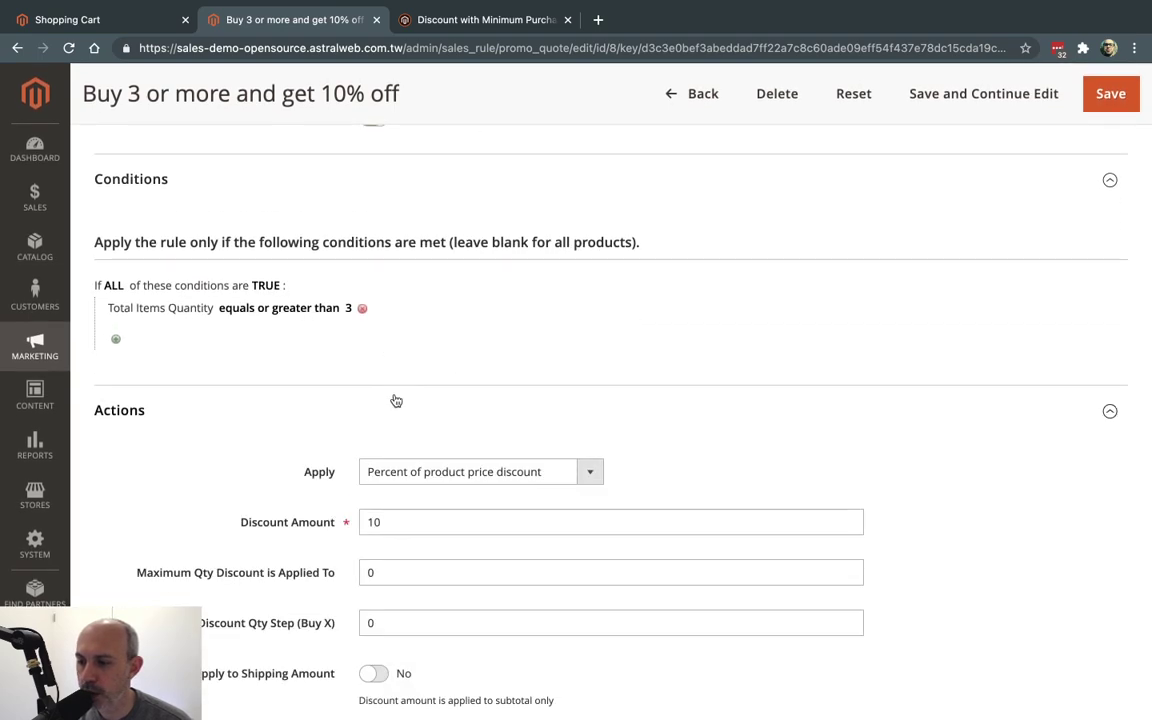
scroll(396, 401, down, 4)
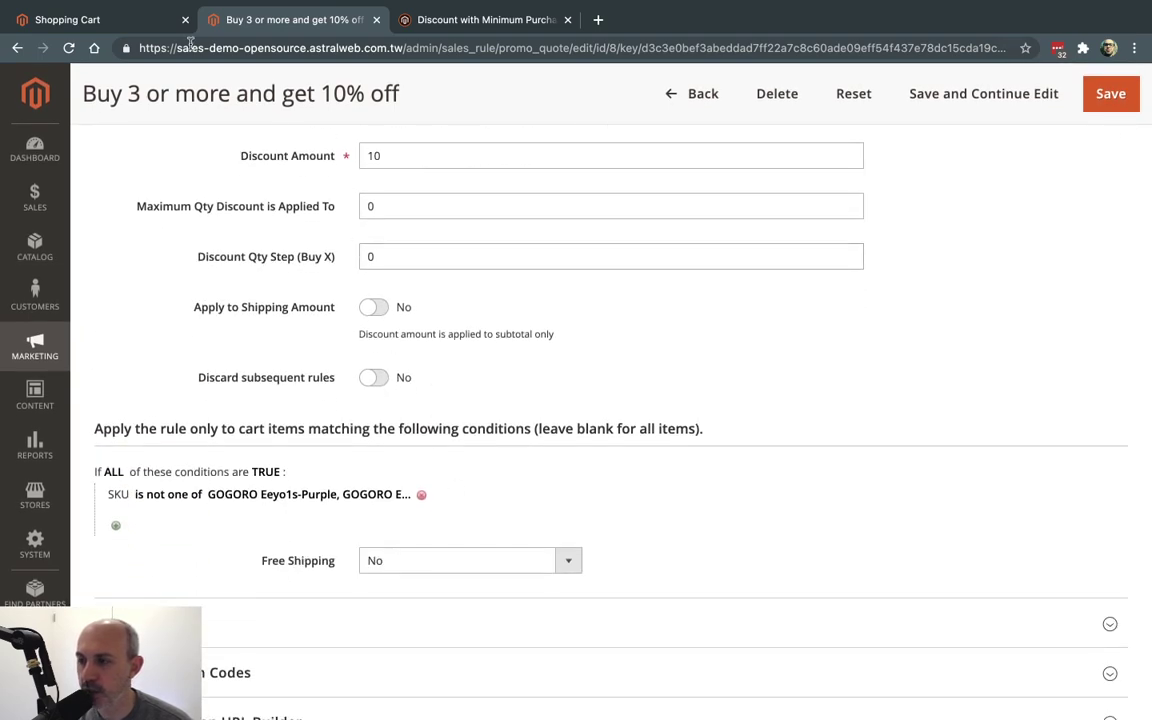
Reload the storefront shopping cart and compare its discount line with the unit price of the GO PHONE HOLDER
click(152, 22)
key(super+r)
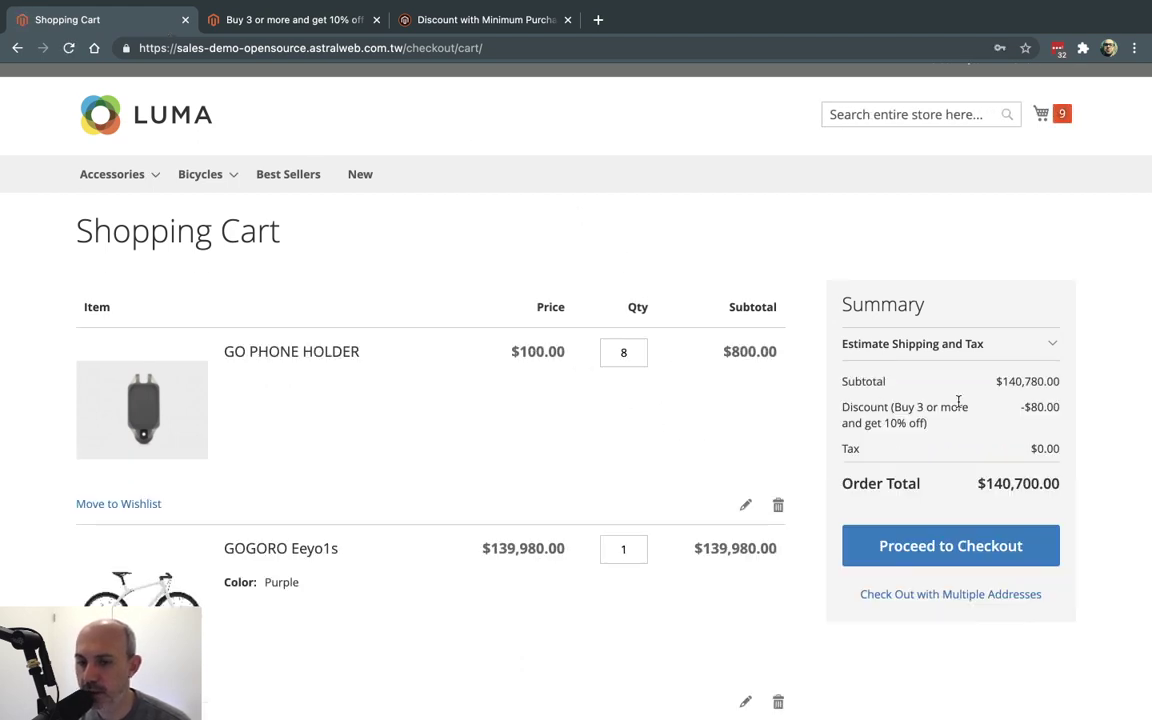
drag(958, 401, 1072, 404)
click(504, 356)
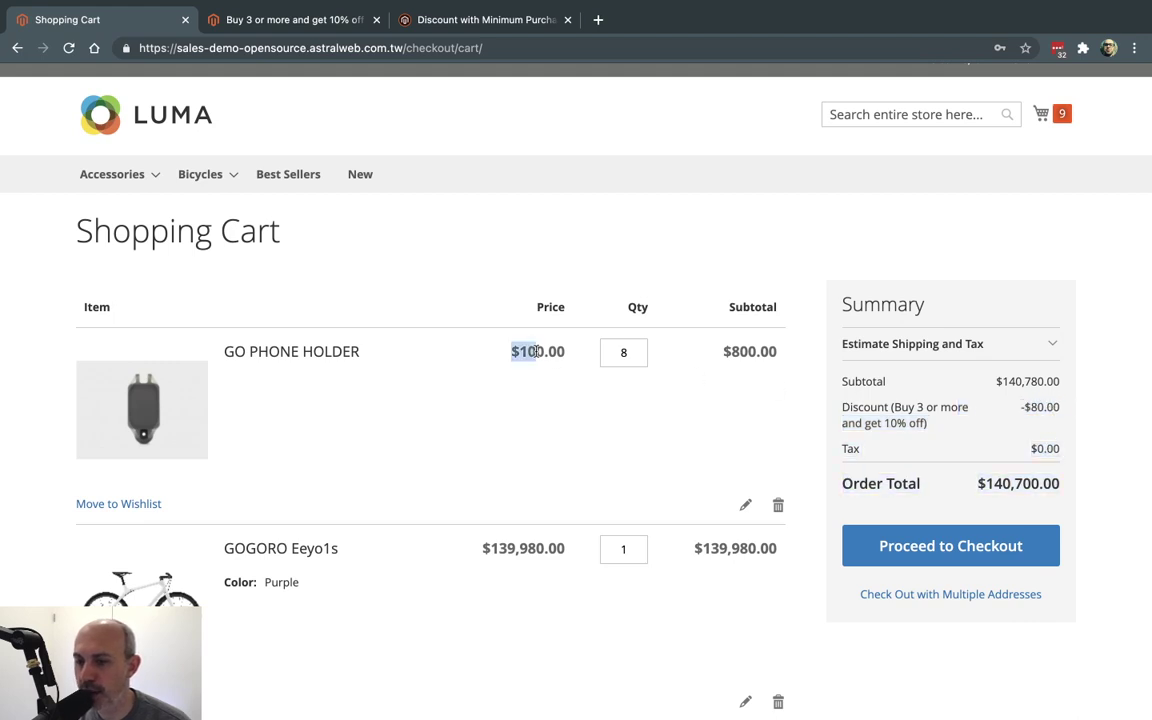
drag(536, 351, 565, 352)
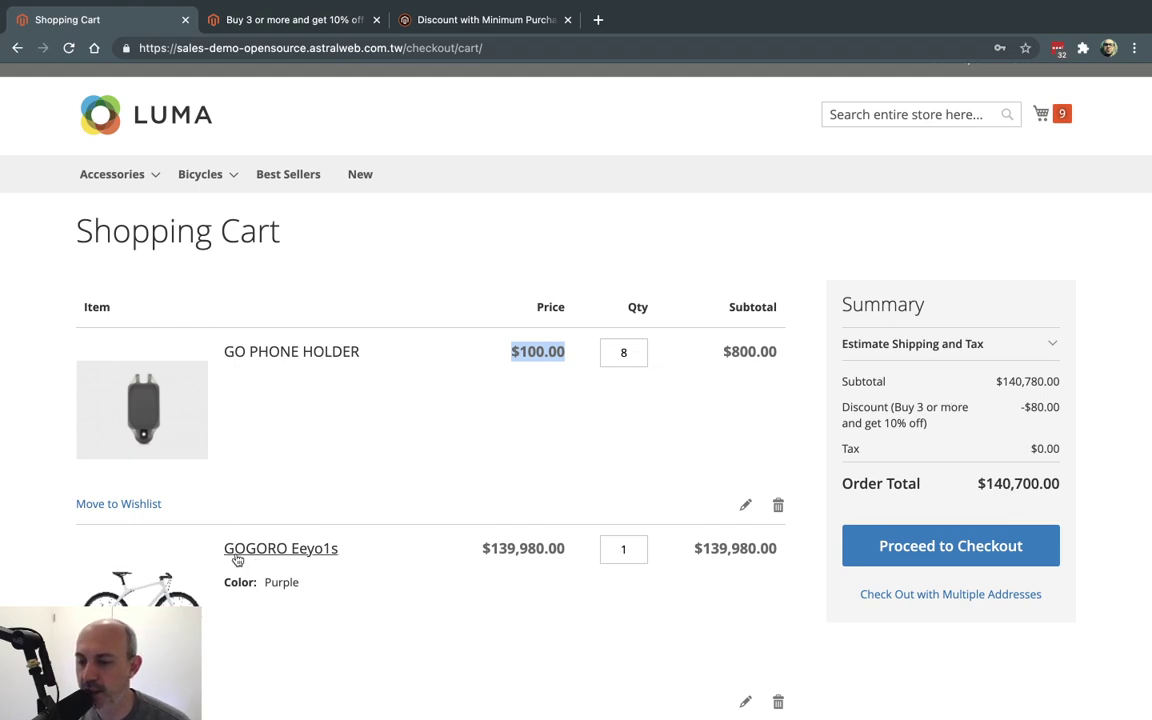
Return to the rule "Buy 3 or more and get 10% off", deactivate it, and save it
click(298, 20)
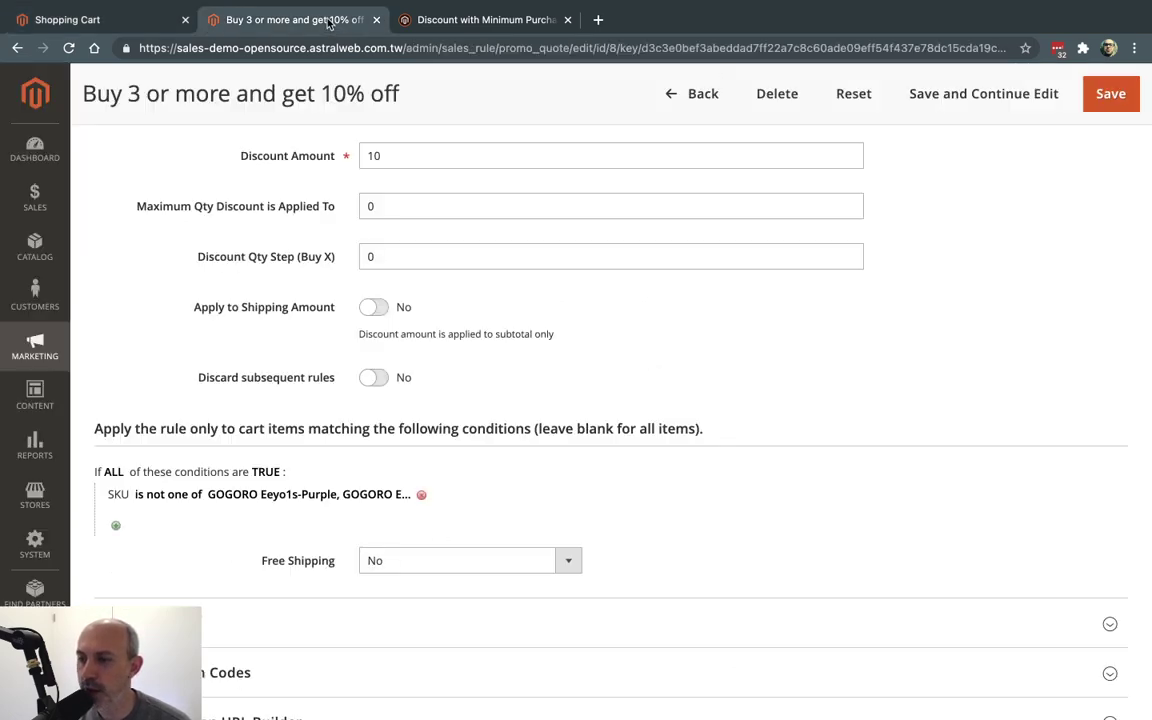
scroll(462, 230, up, 10)
scroll(460, 284, down, 1)
click(400, 551)
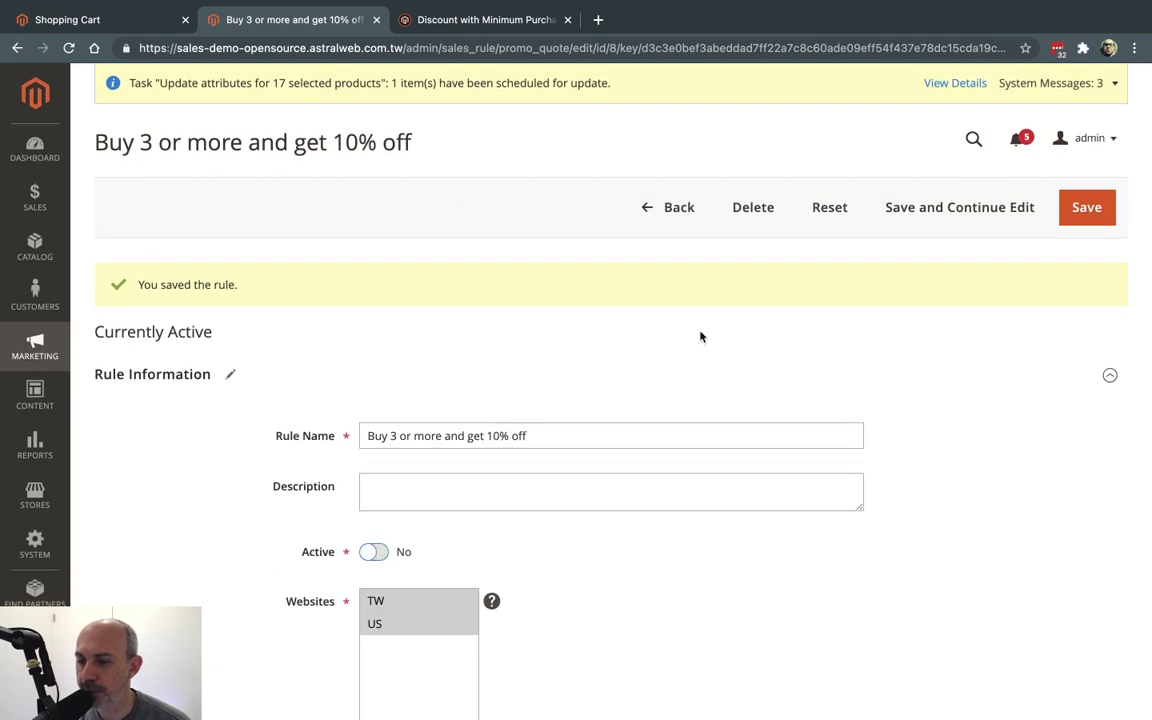
click(1087, 210)
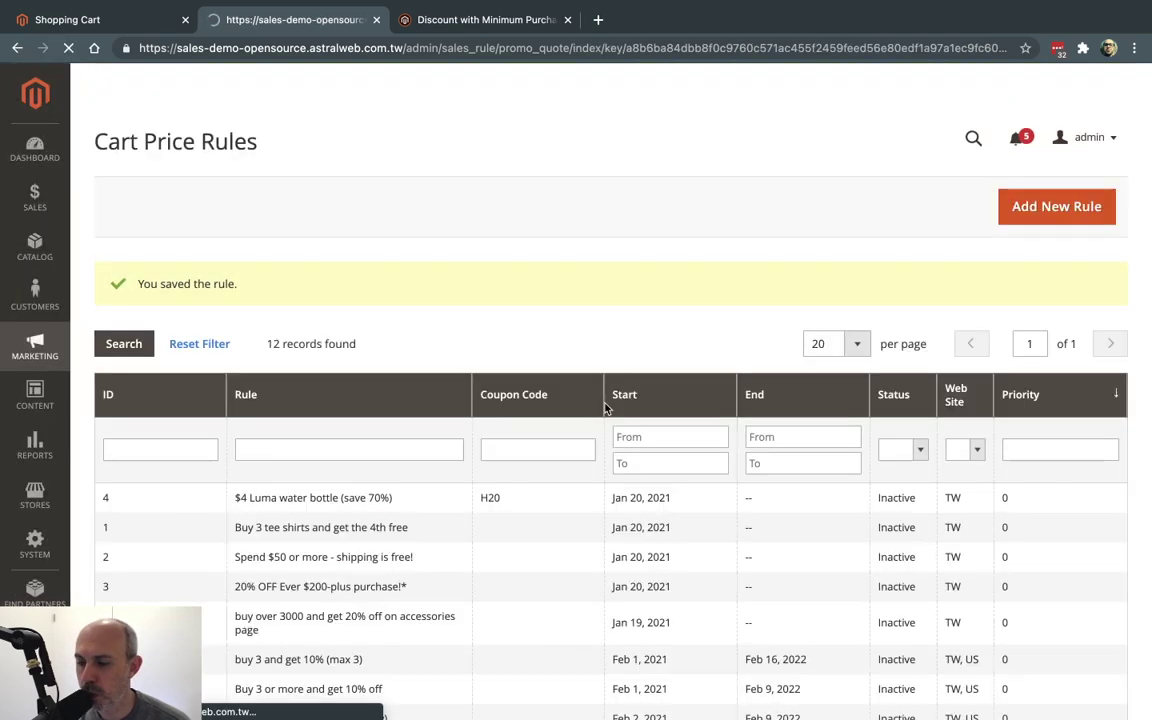
Open the cart price rule "Buy 3 get 1 Free (one time only)" and set it to active
scroll(605, 408, down, 1)
scroll(605, 408, down, 2)
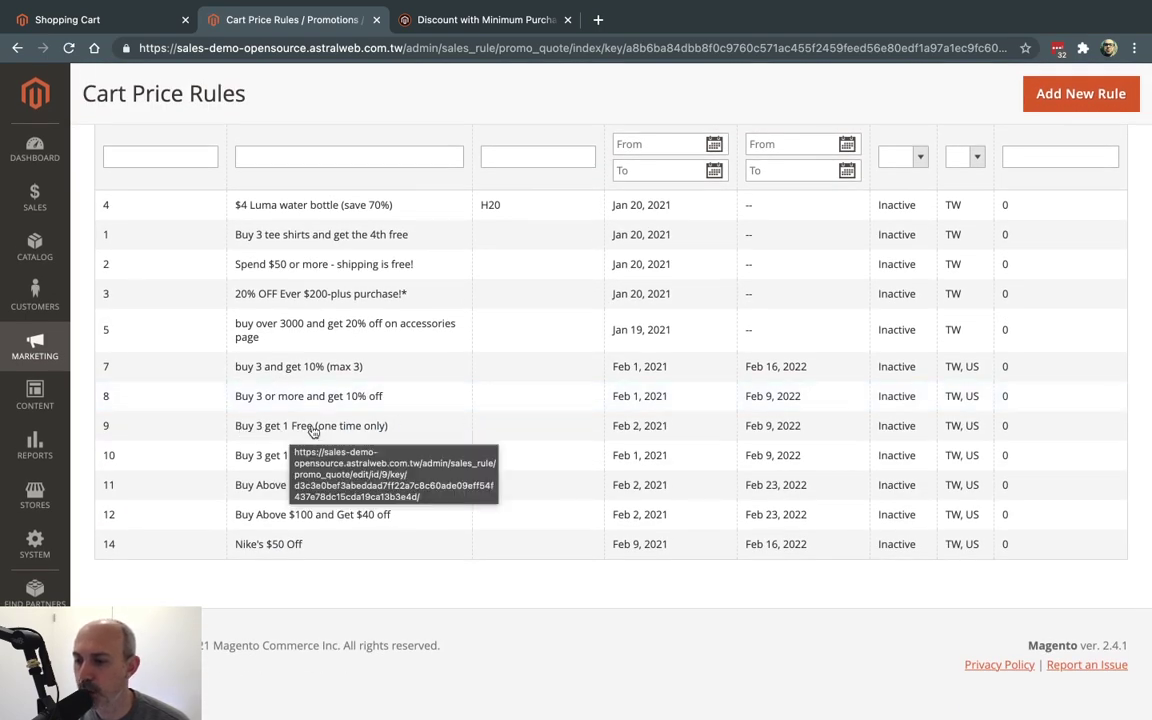
click(374, 428)
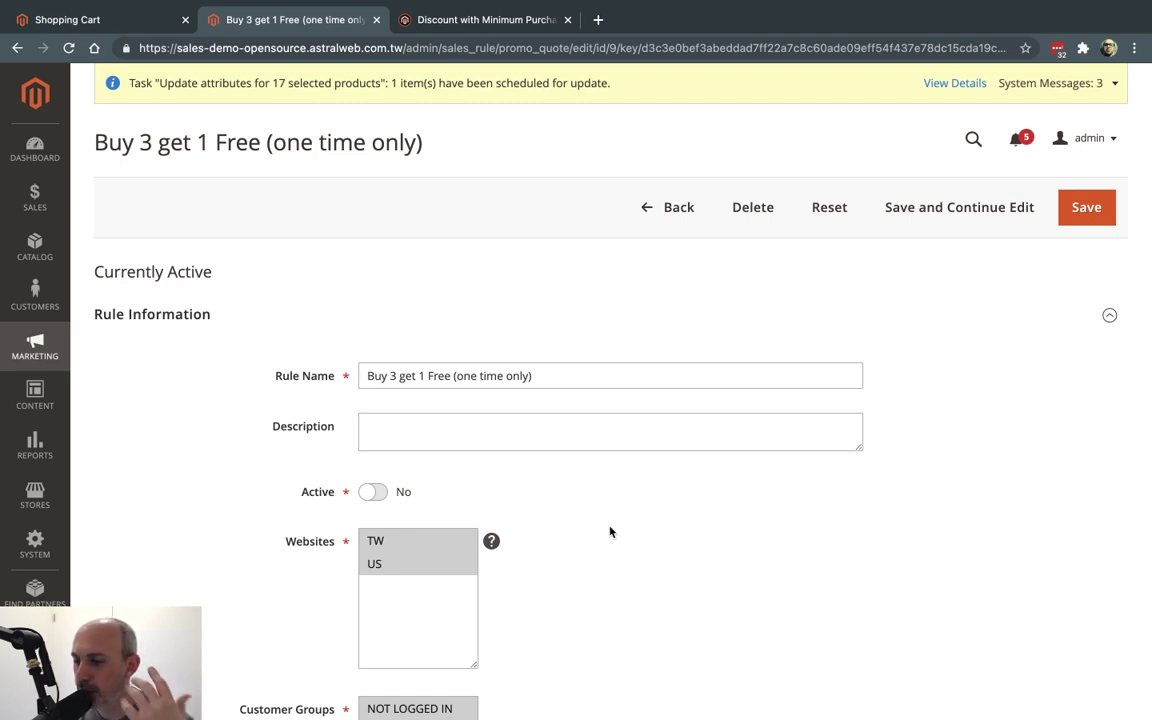
click(405, 491)
Expand the conditions of the "Buy 3 get 1 Free (one time only)" rule and examine its item quantity requirement
scroll(545, 528, down, 4)
scroll(545, 528, down, 5)
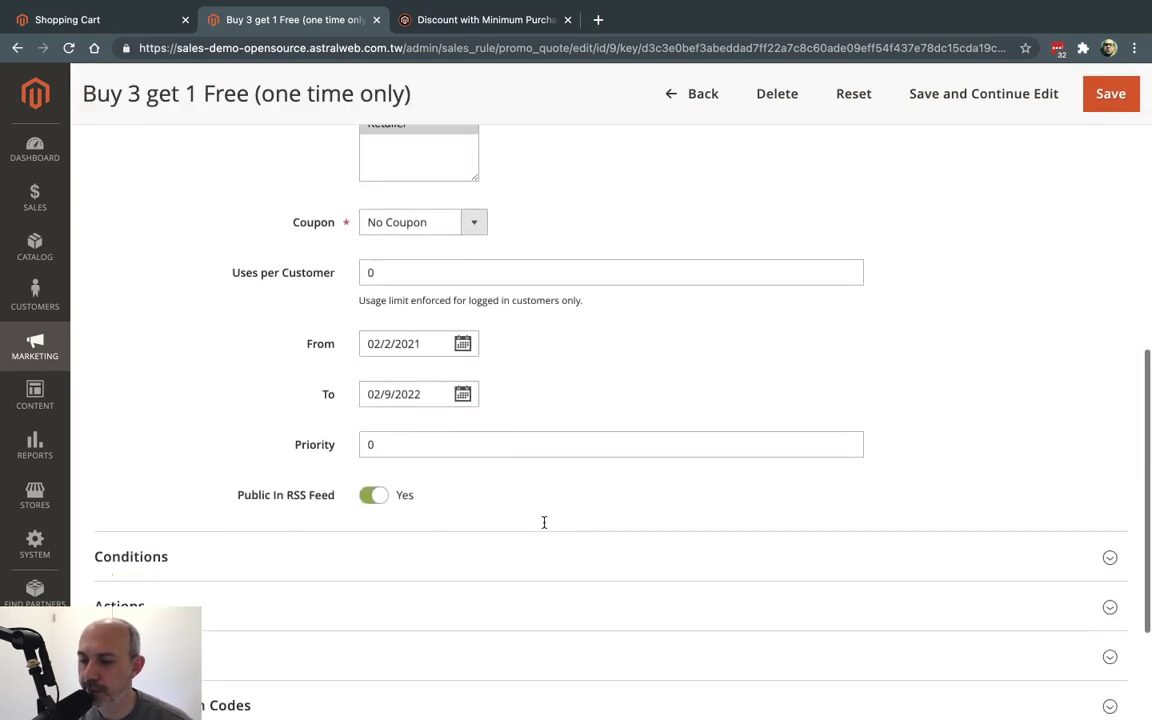
click(368, 356)
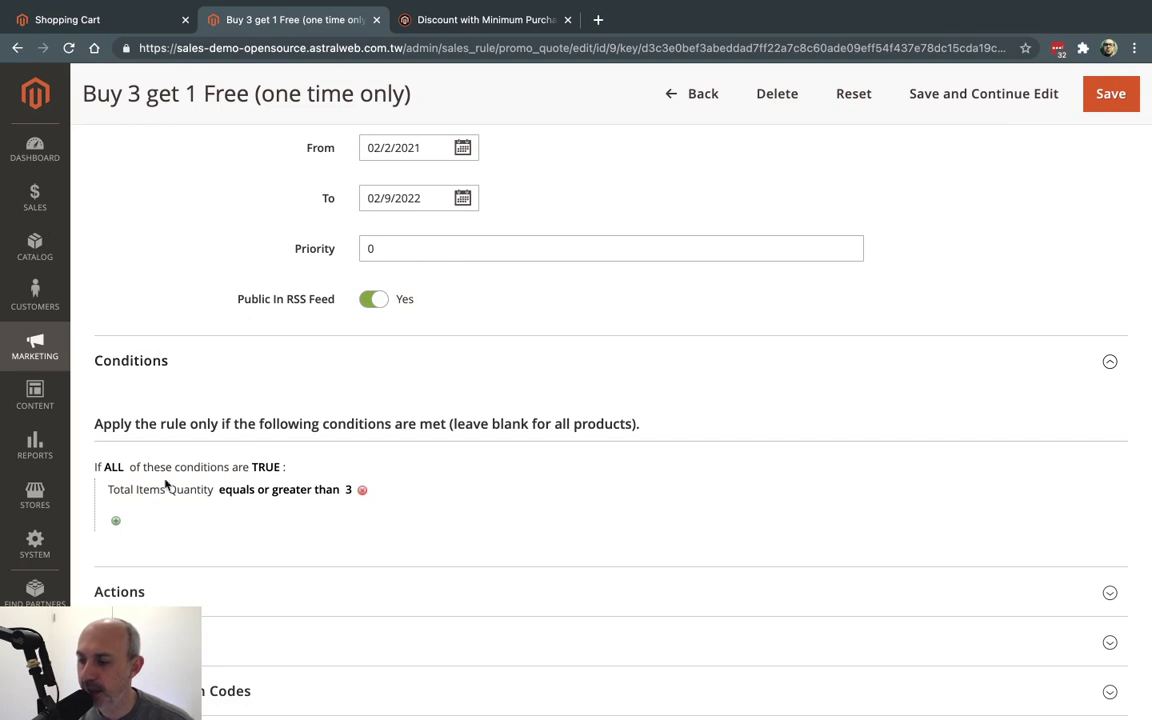
drag(118, 489, 363, 489)
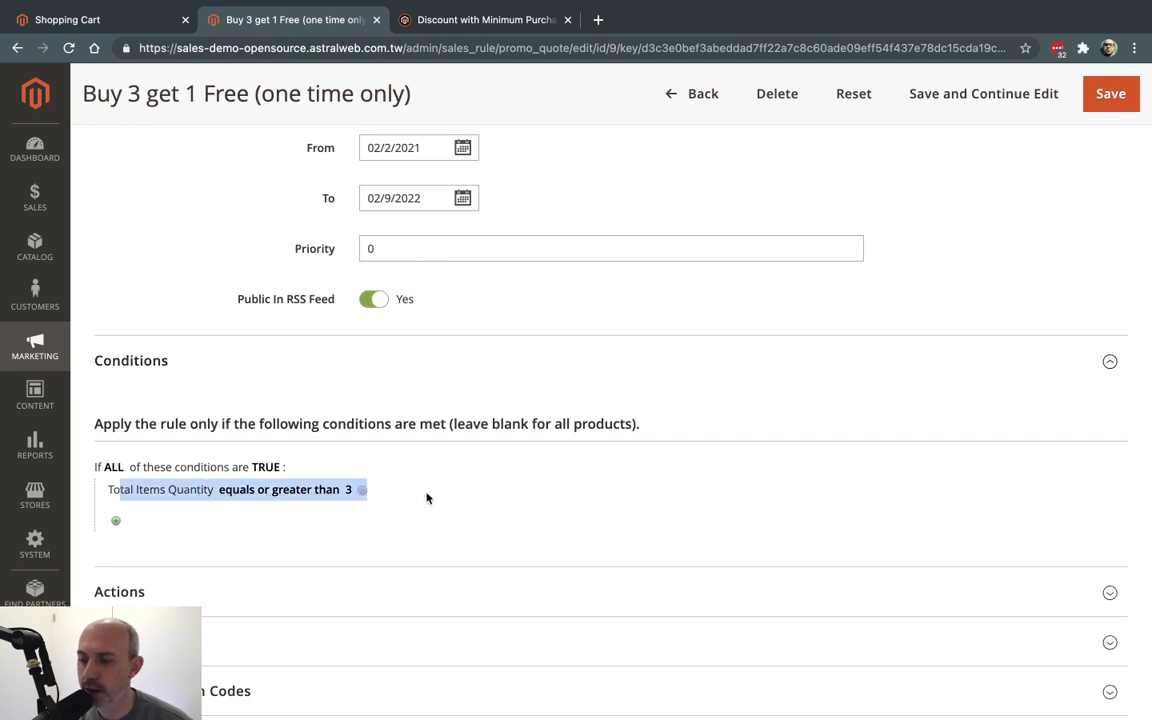
Expand the rule's actions and examine the available discount types and the Discount Qty Step (Buy X) setting
scroll(426, 497, down, 3)
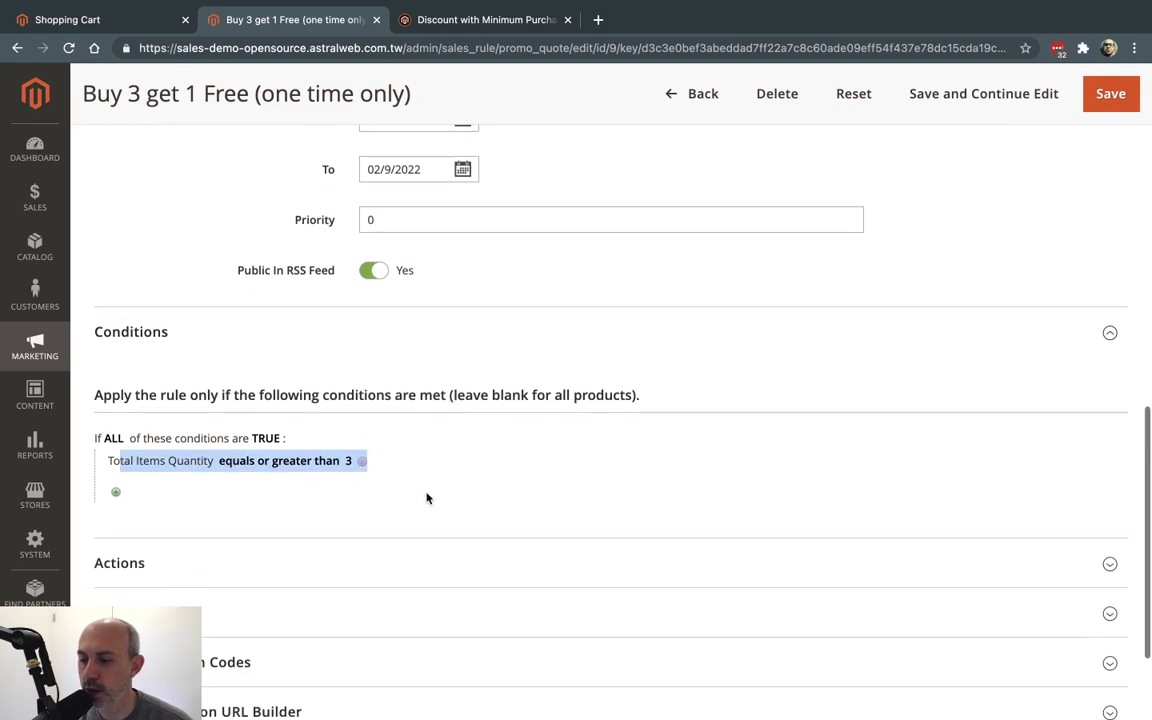
click(347, 412)
scroll(348, 418, down, 1)
scroll(349, 419, down, 2)
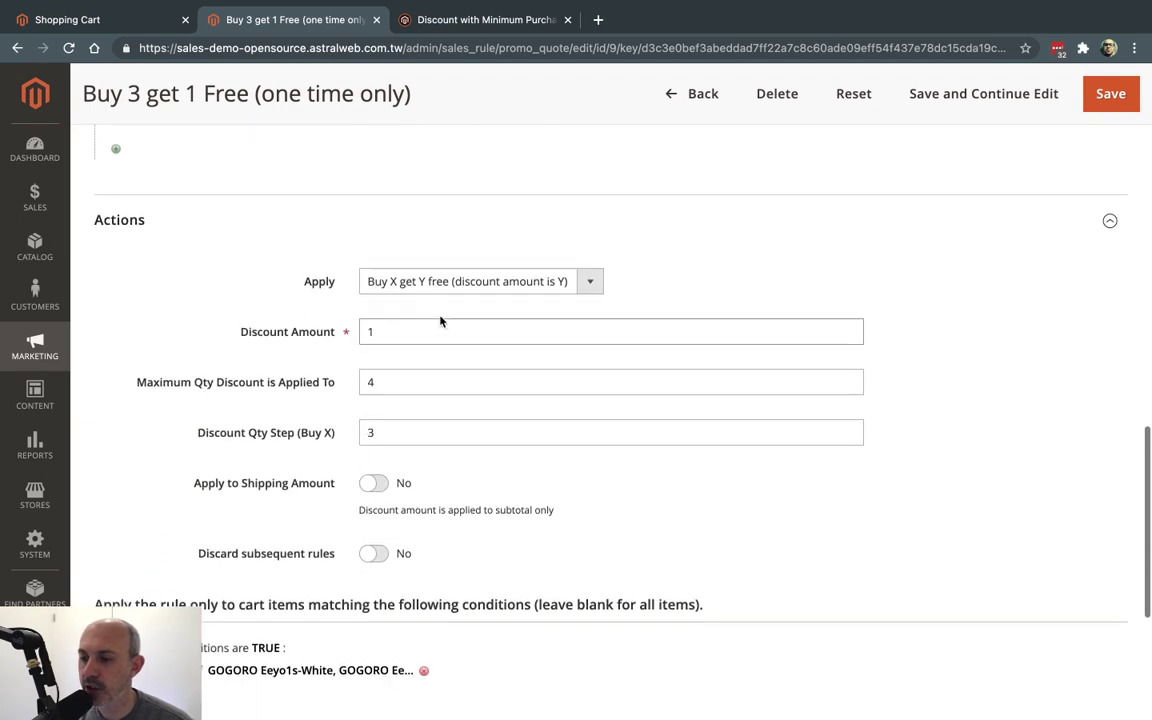
click(378, 283)
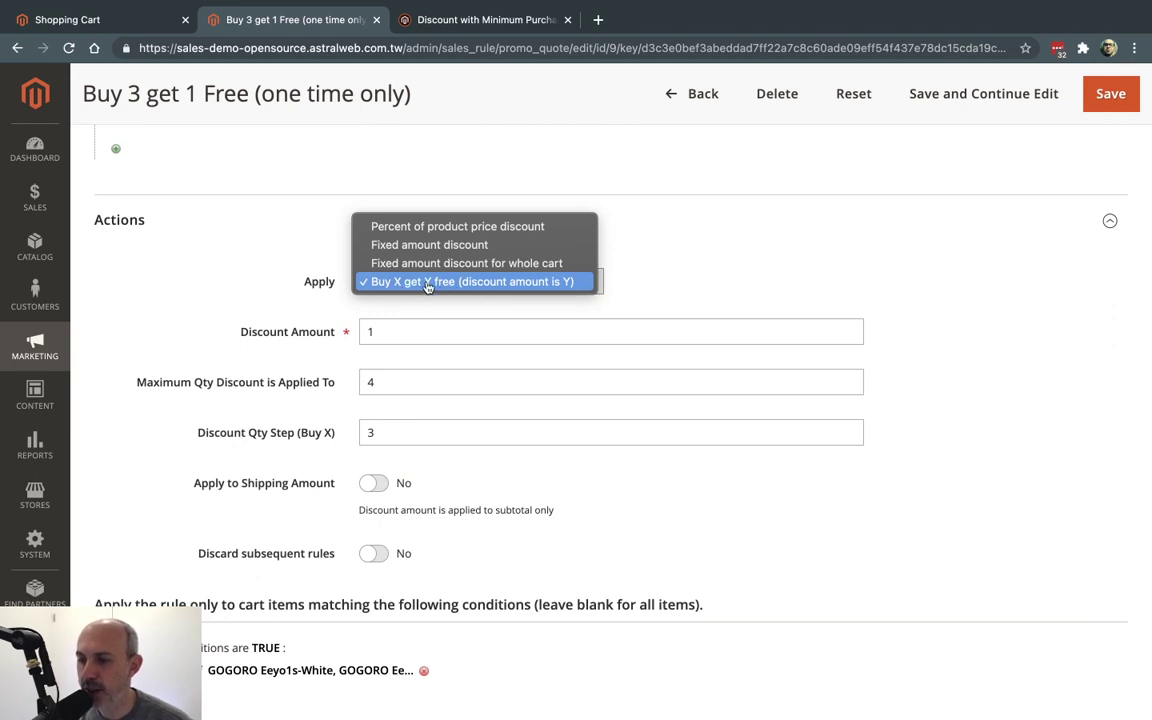
click(278, 300)
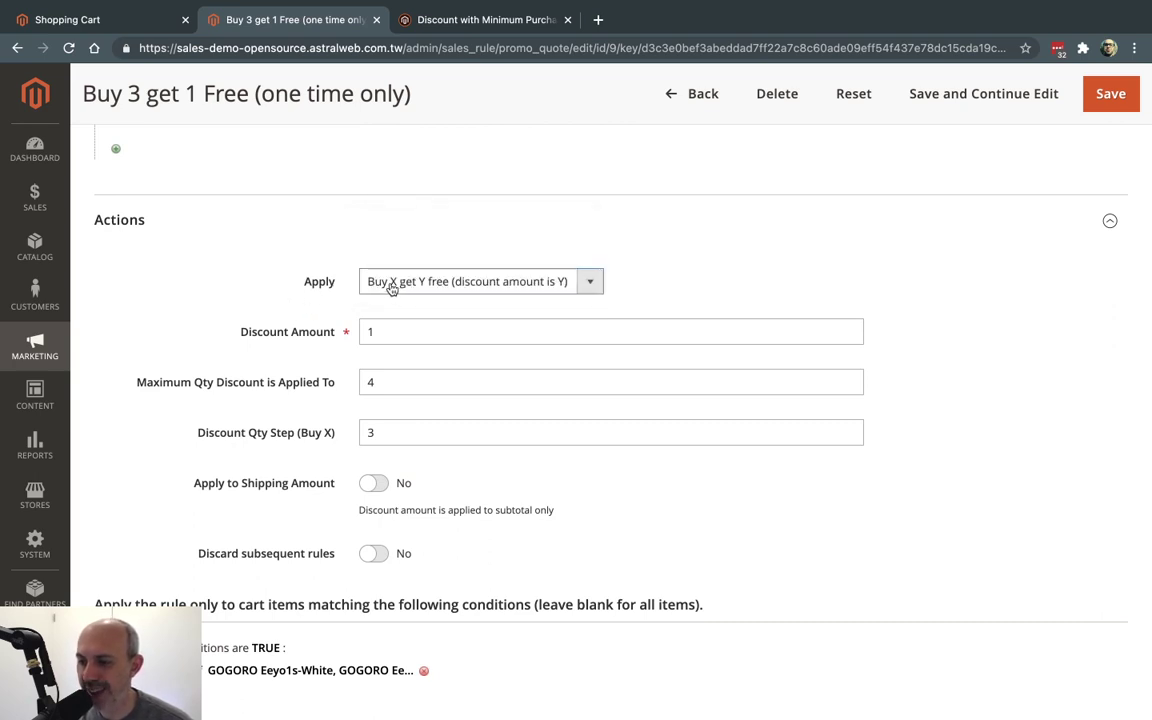
double_click(374, 432)
drag(209, 434, 429, 432)
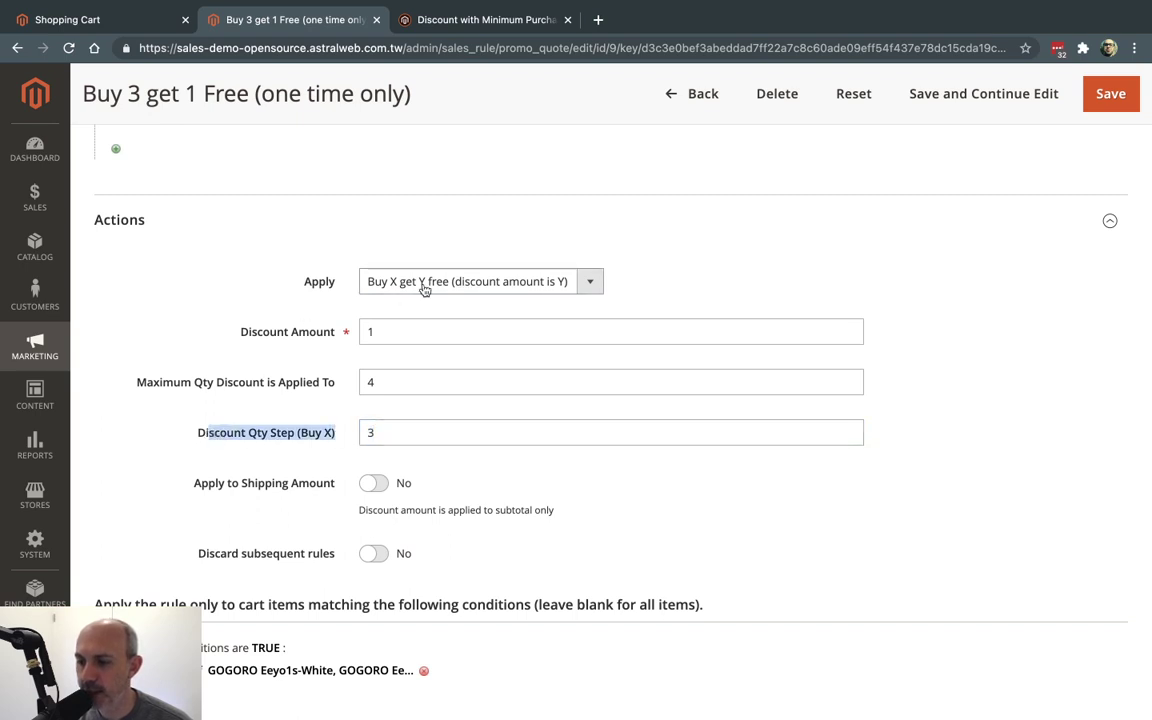
Examine the rule's Discount Amount and Maximum Qty Discount is Applied To settings, its name, and the SKU condition on its cart items
drag(287, 331, 390, 329)
double_click(390, 330)
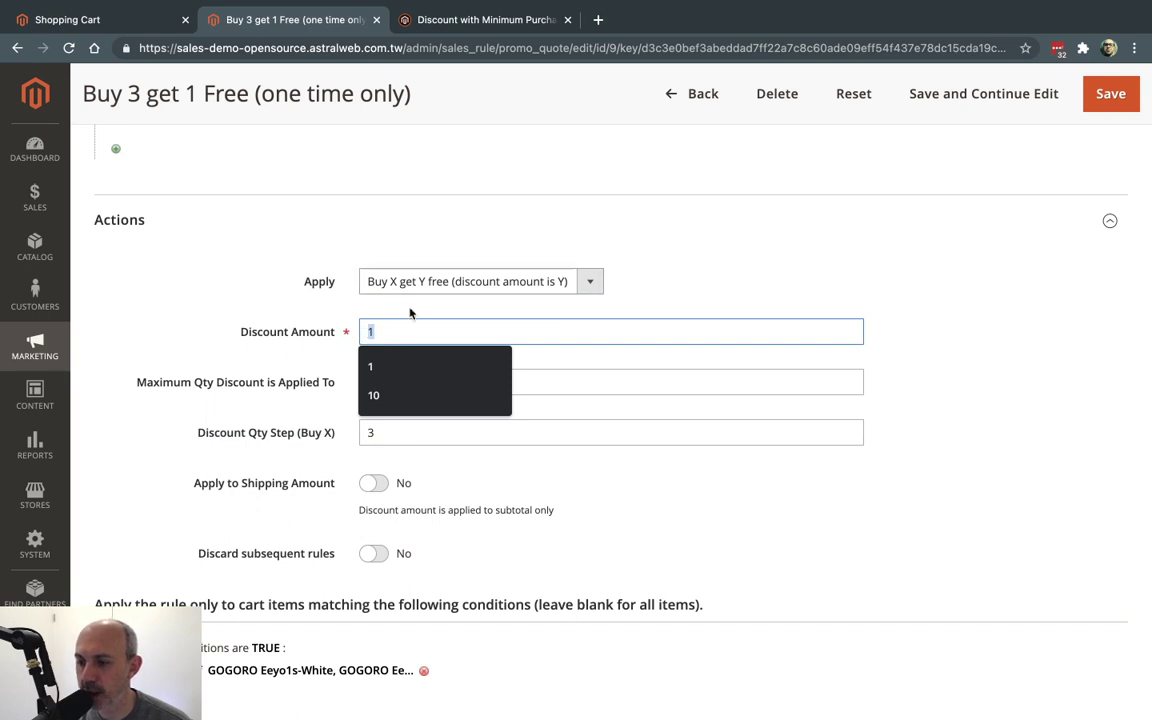
click(320, 305)
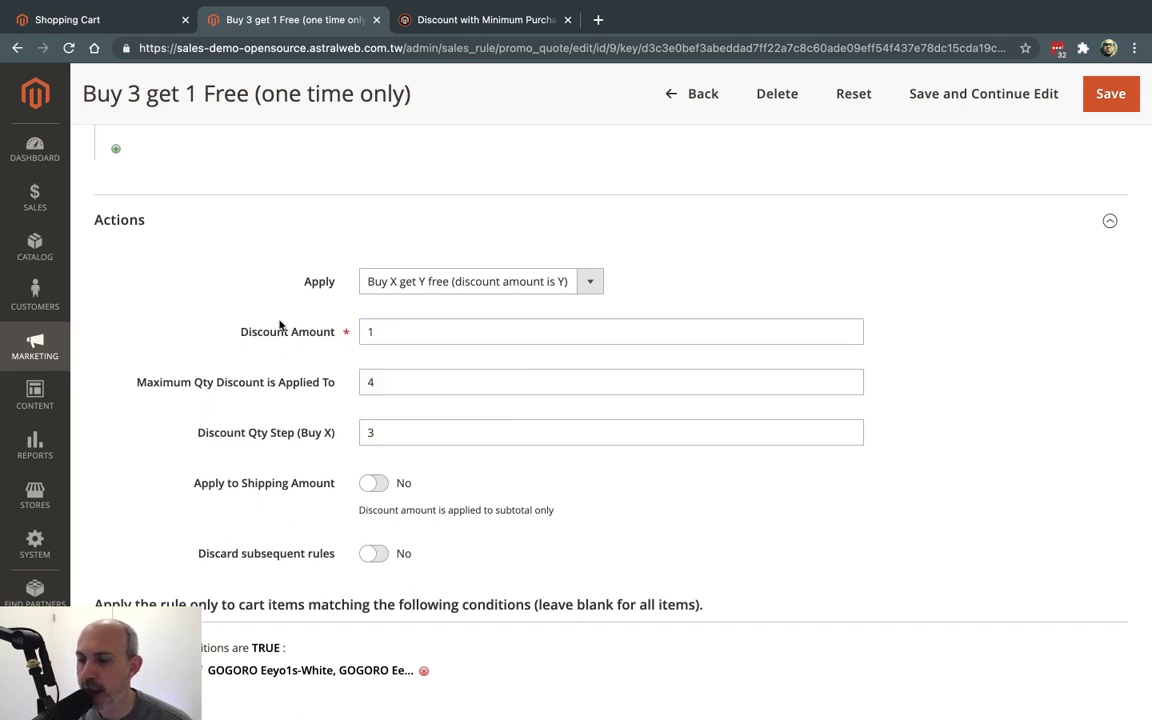
drag(134, 381, 332, 386)
click(405, 384)
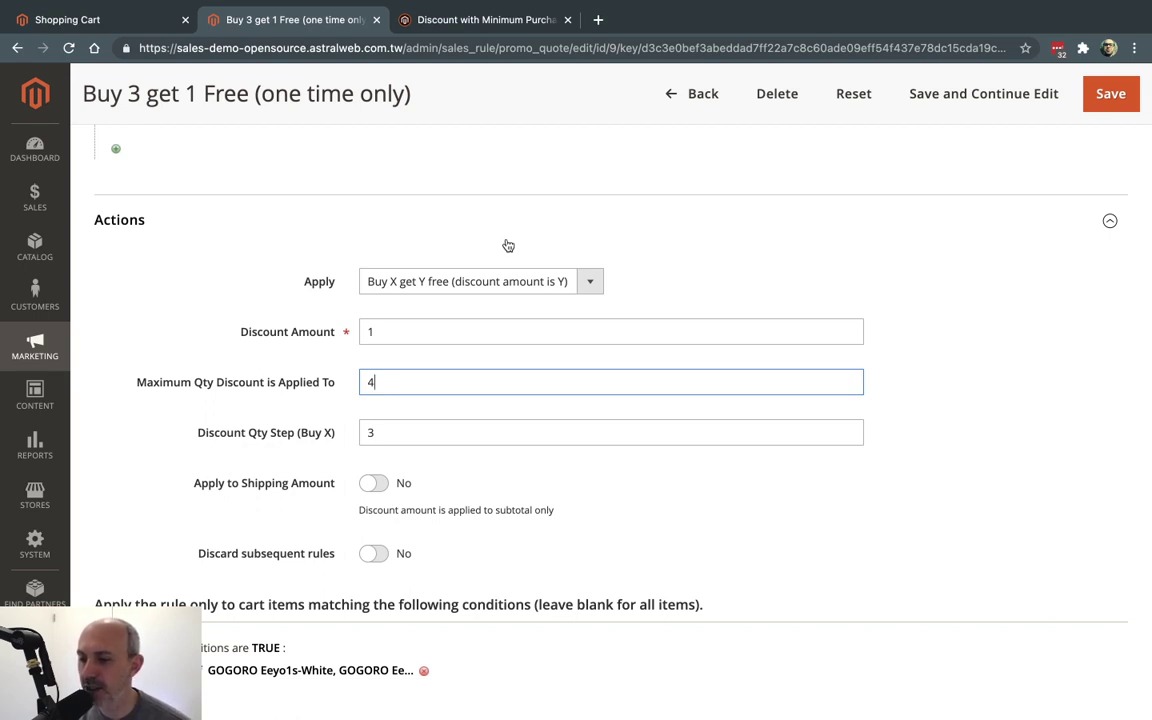
drag(123, 388, 332, 391)
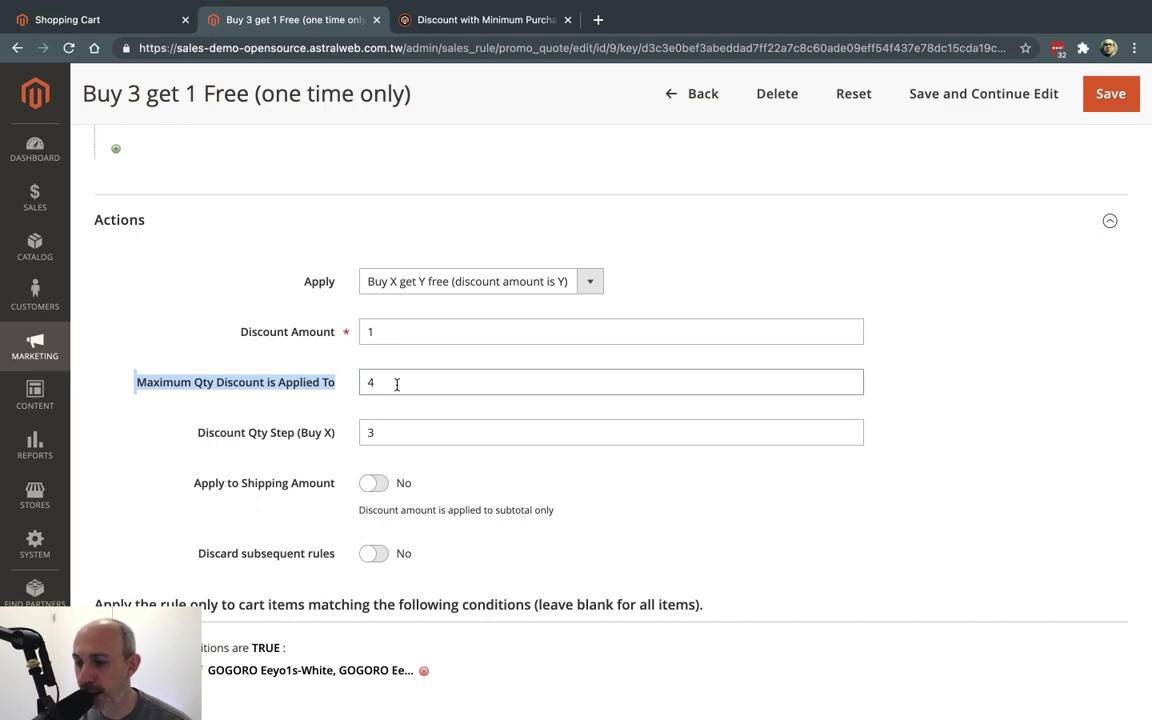
scroll(548, 286, up, 20)
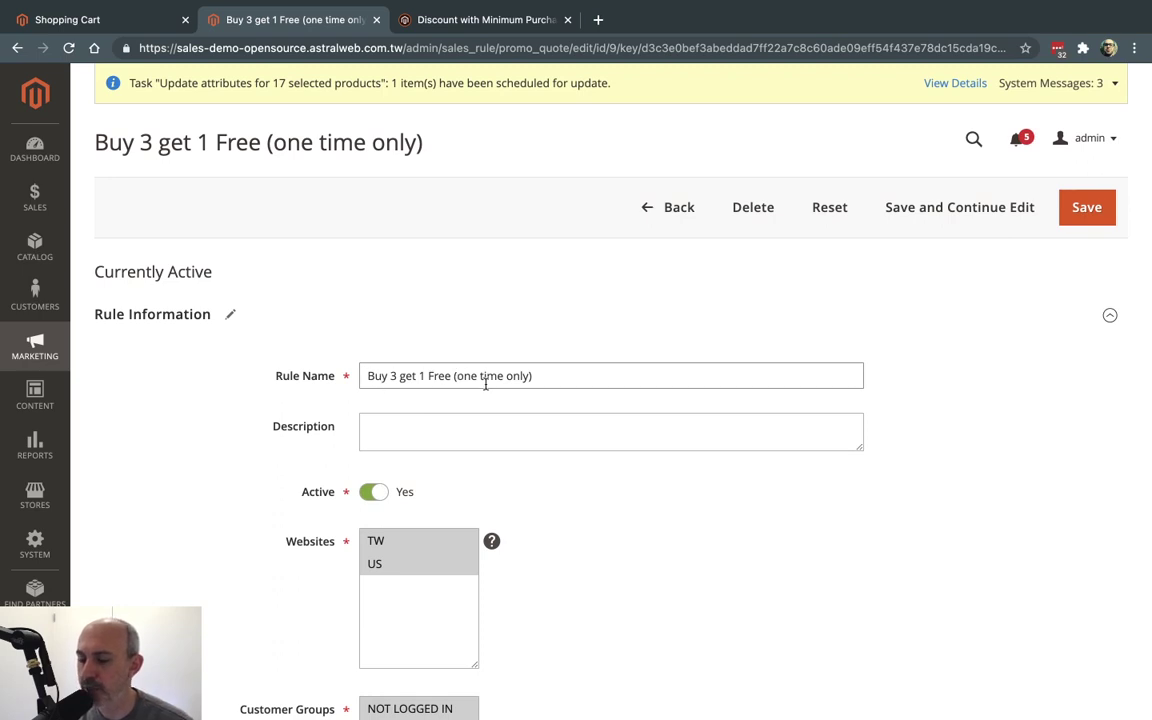
scroll(486, 385, down, 20)
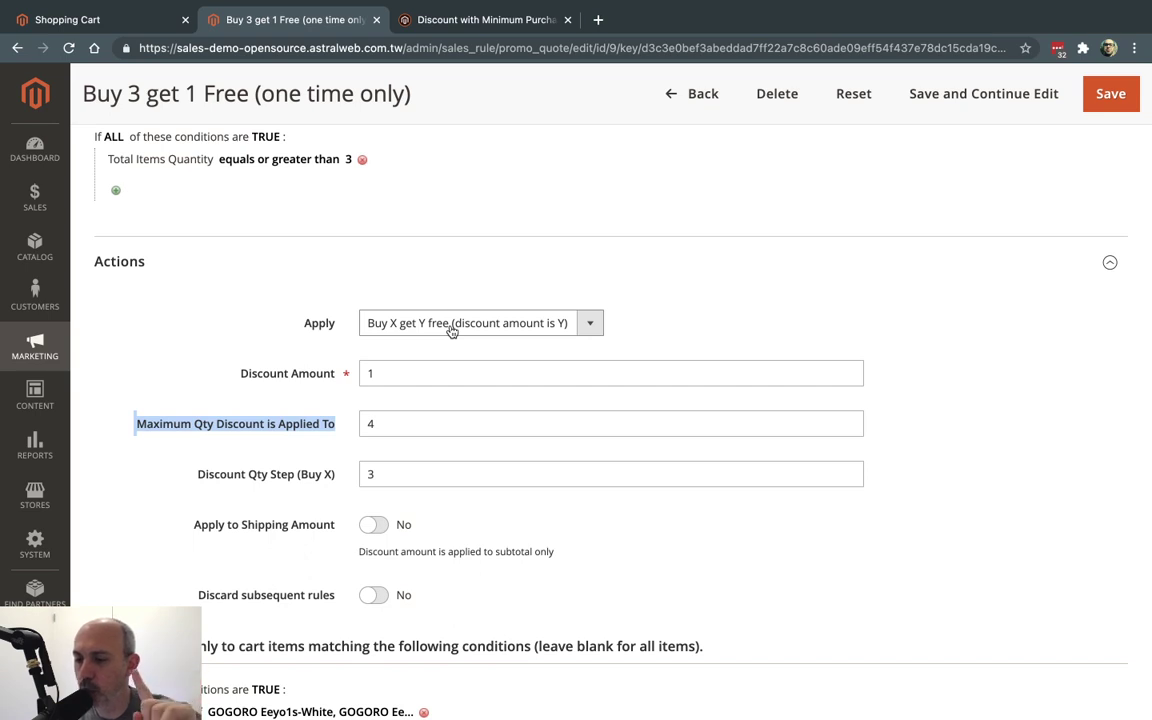
scroll(490, 360, down, 2)
scroll(525, 382, down, 2)
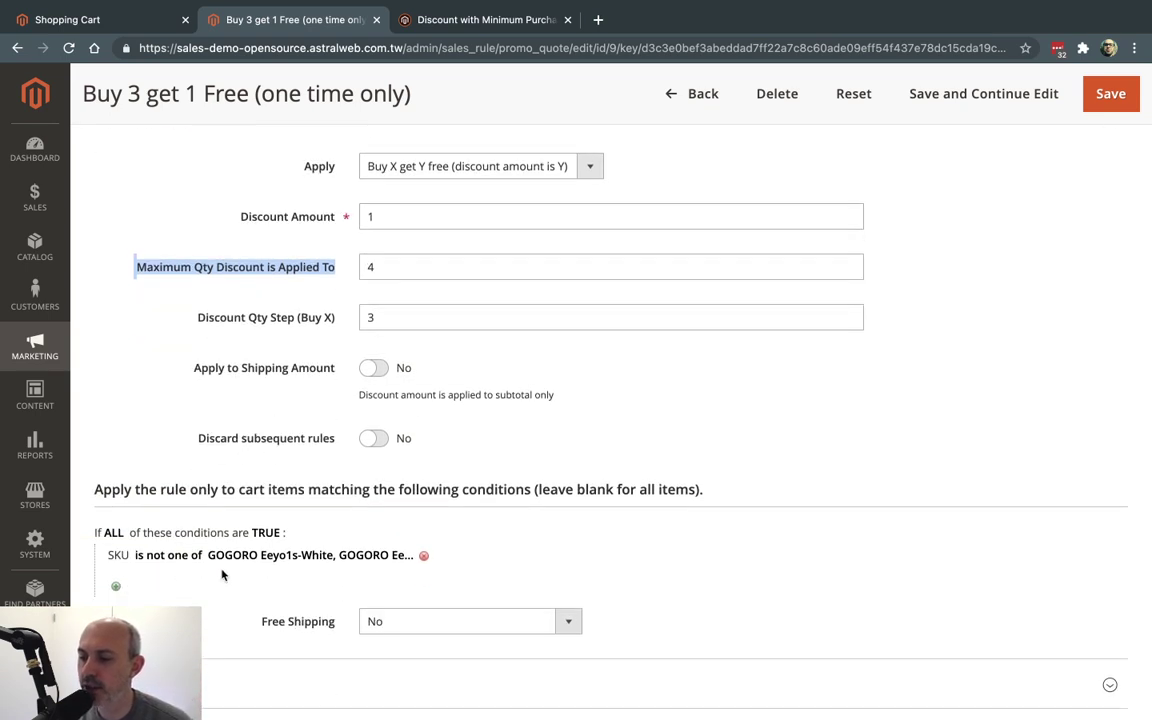
Save the "Buy 3 get 1 Free (one time only)" rule without closing it, and reload the storefront cart to check the discount
click(915, 93)
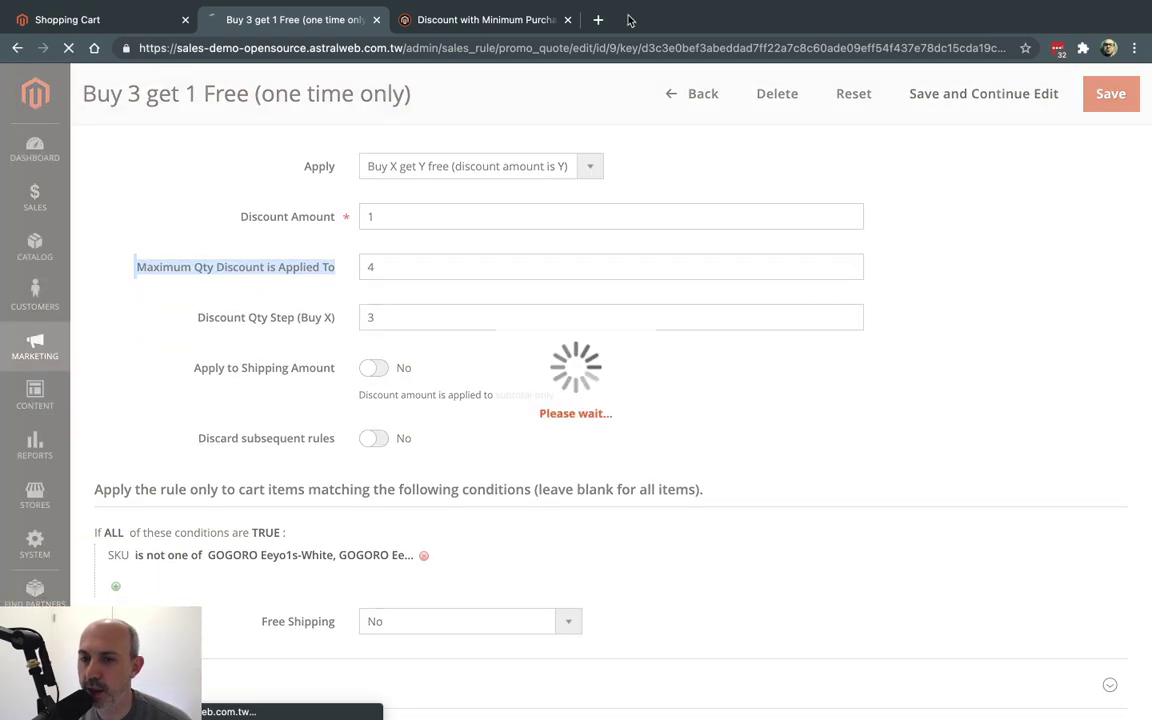
click(100, 20)
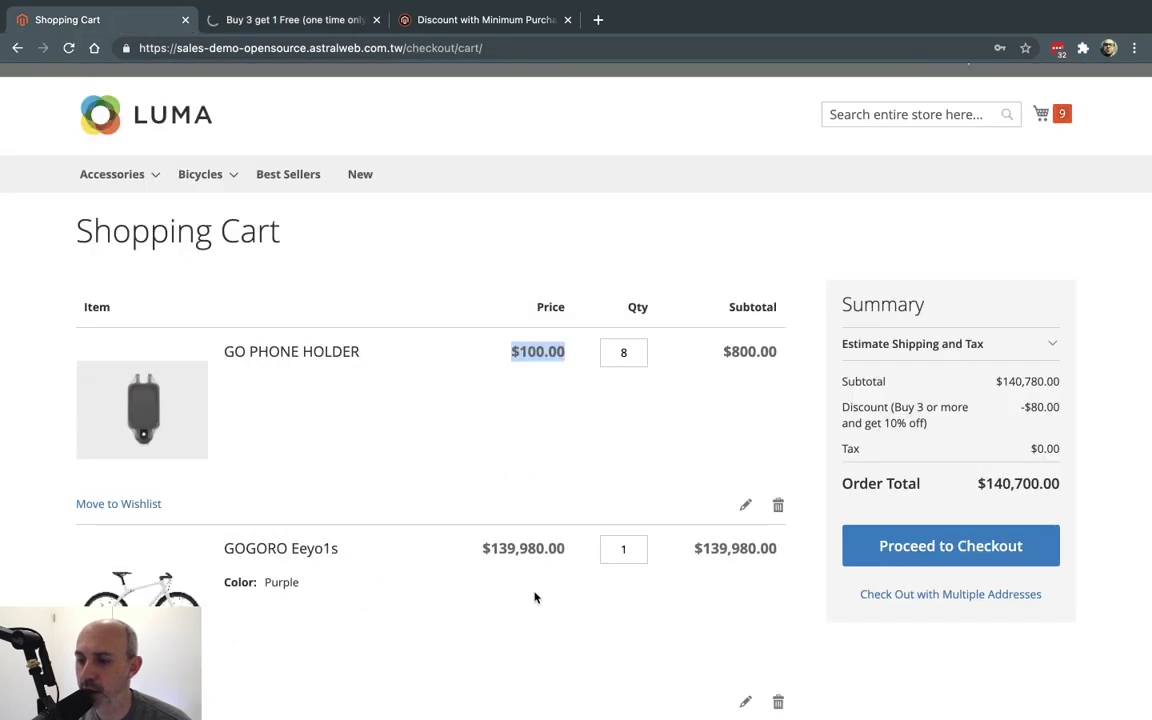
click(542, 410)
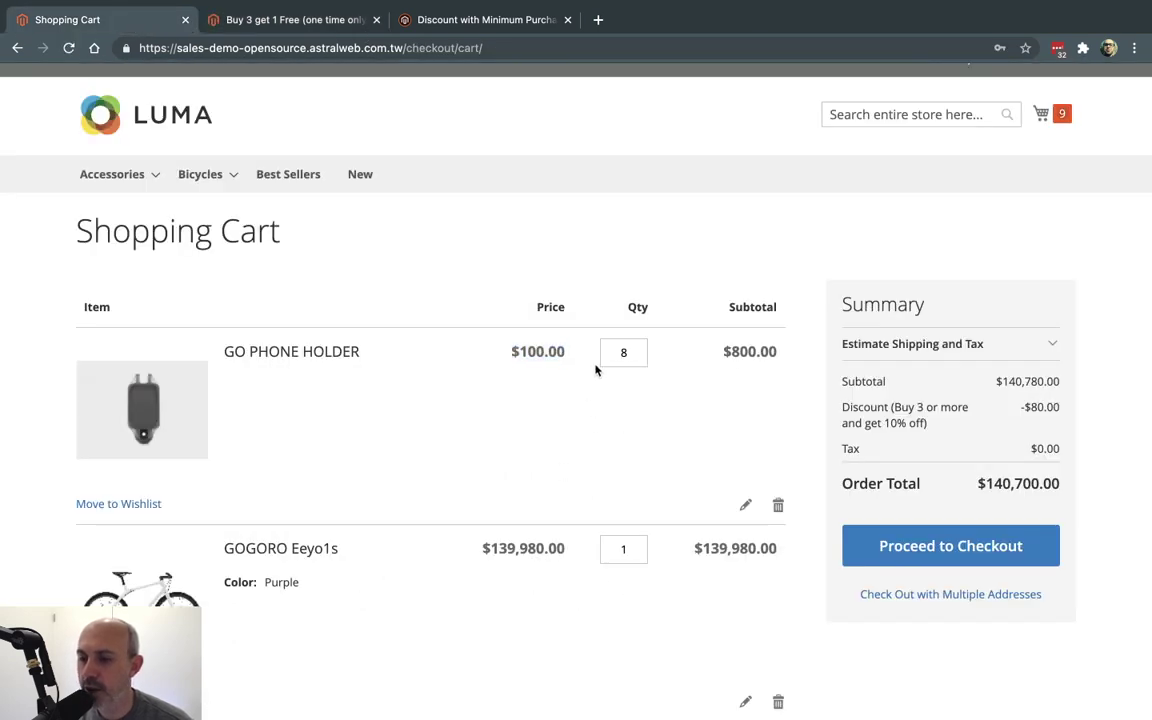
key(super+r)
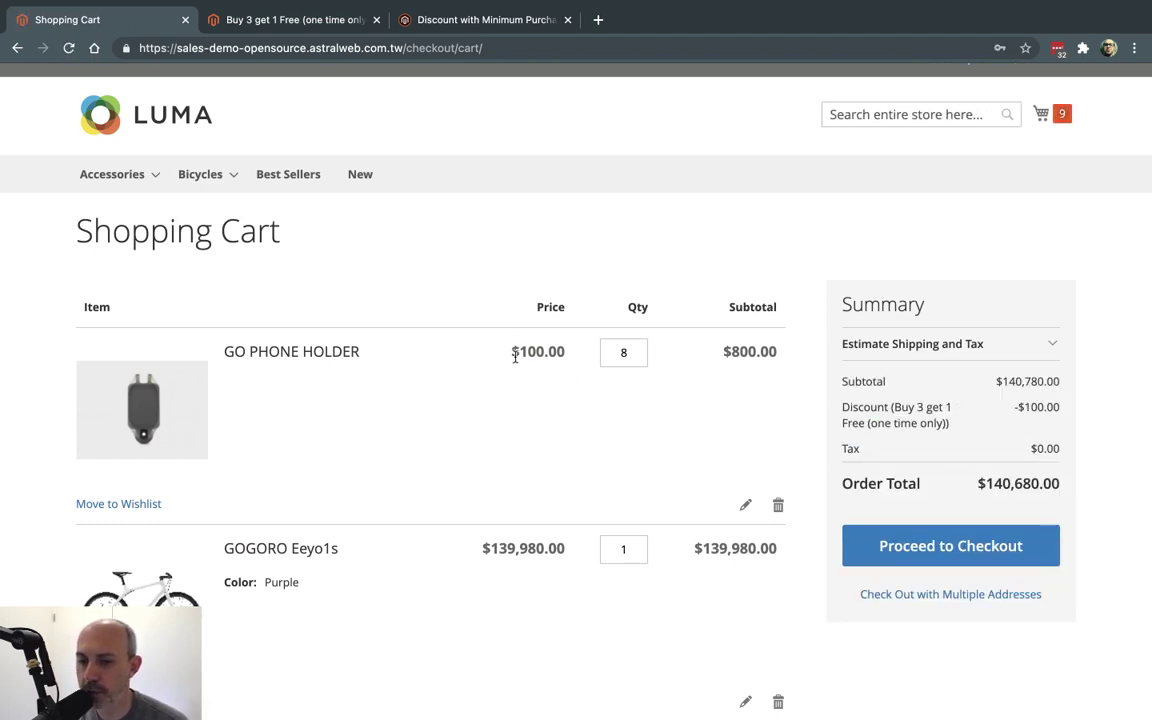
drag(1019, 408, 1052, 406)
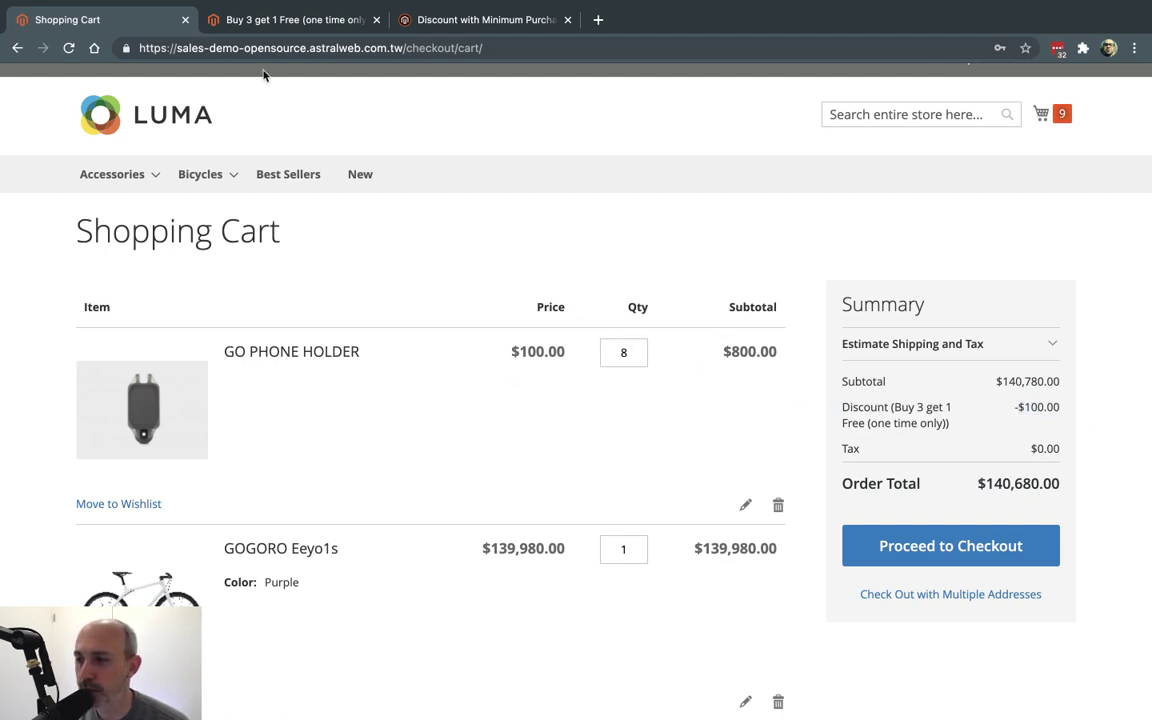
Return to the rule "Buy 3 get 1 Free (one time only)", deactivate it, and save it
click(240, 26)
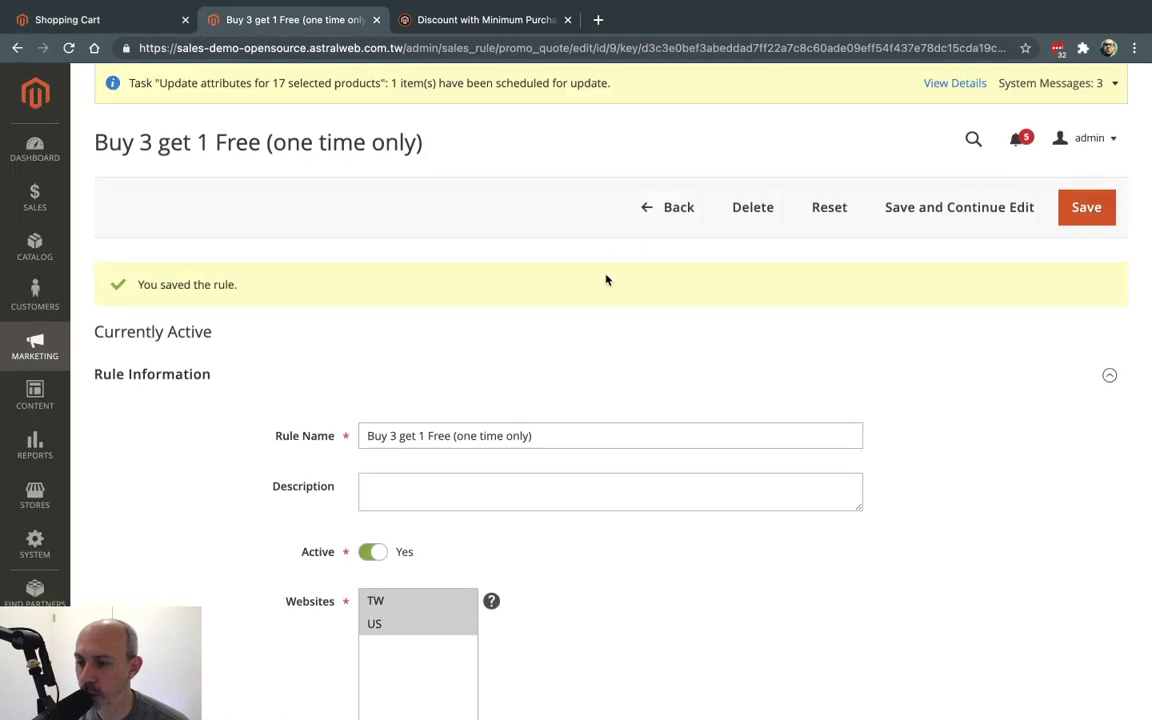
click(374, 551)
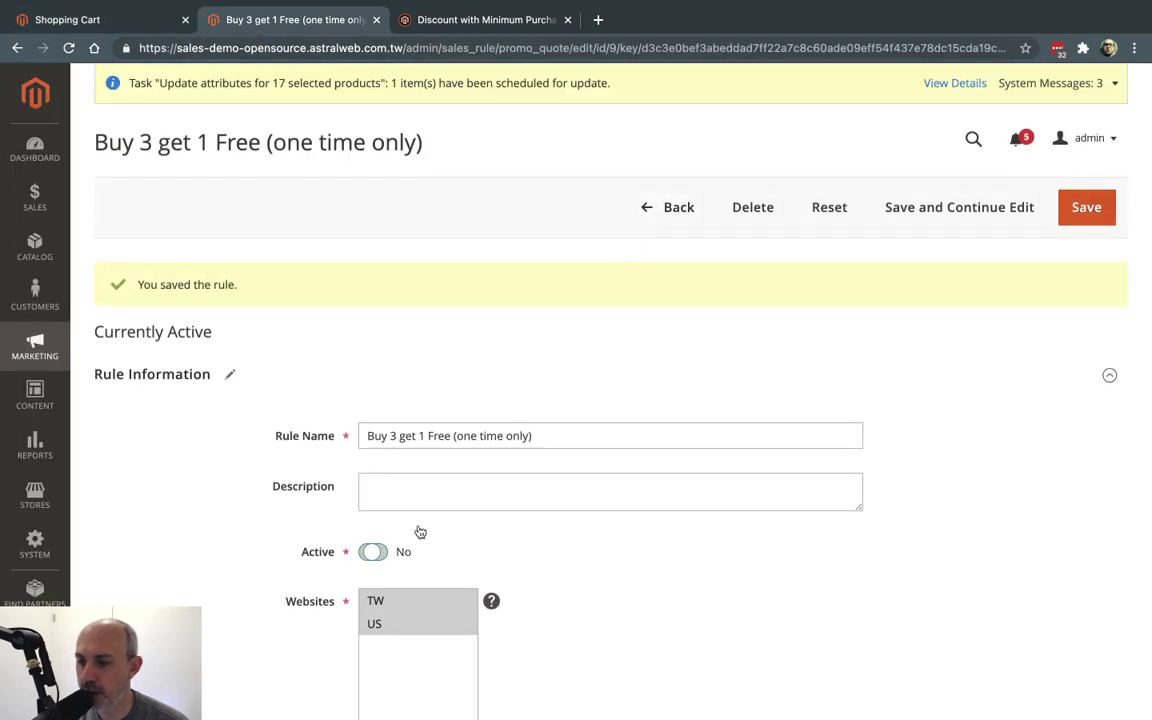
click(1086, 207)
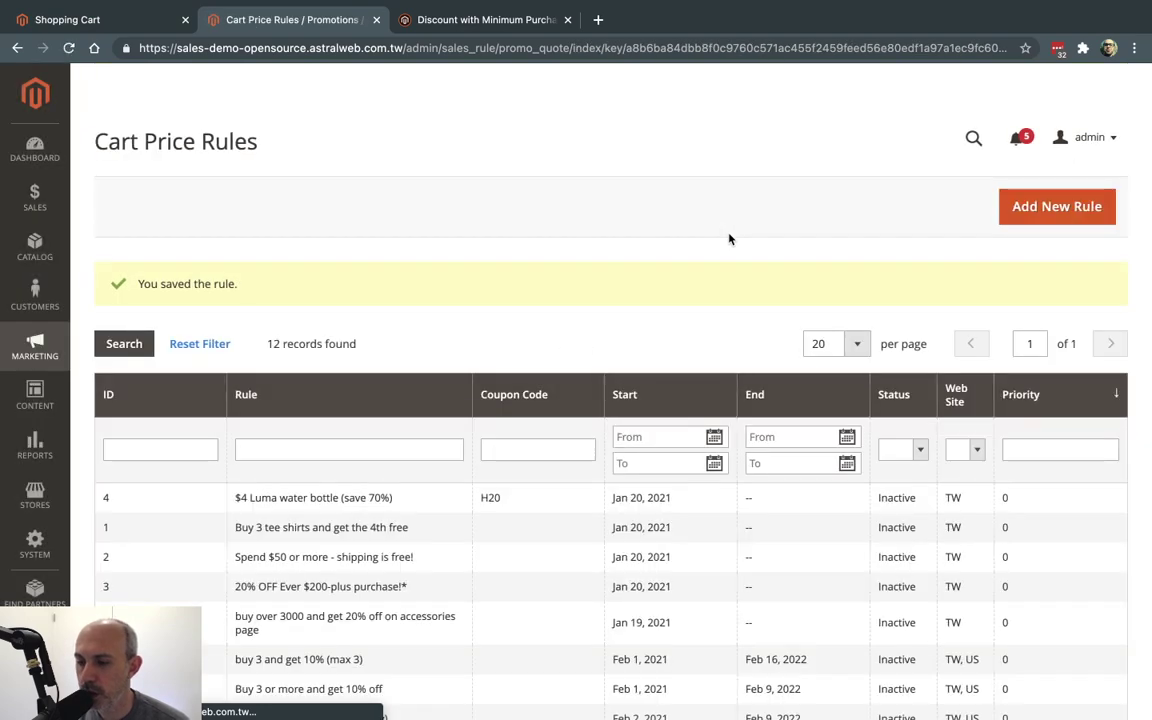
Open the cart price rule "Buy 3 get 1 Free" and set it to active
scroll(575, 424, down, 2)
scroll(575, 424, down, 3)
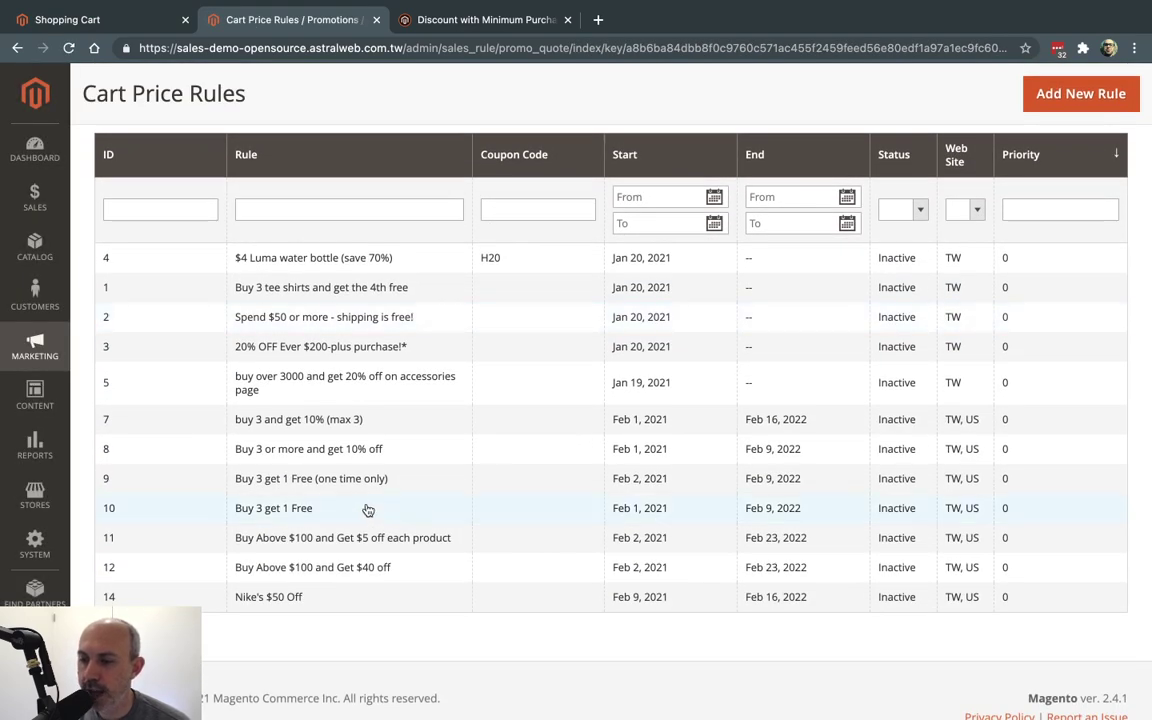
click(312, 512)
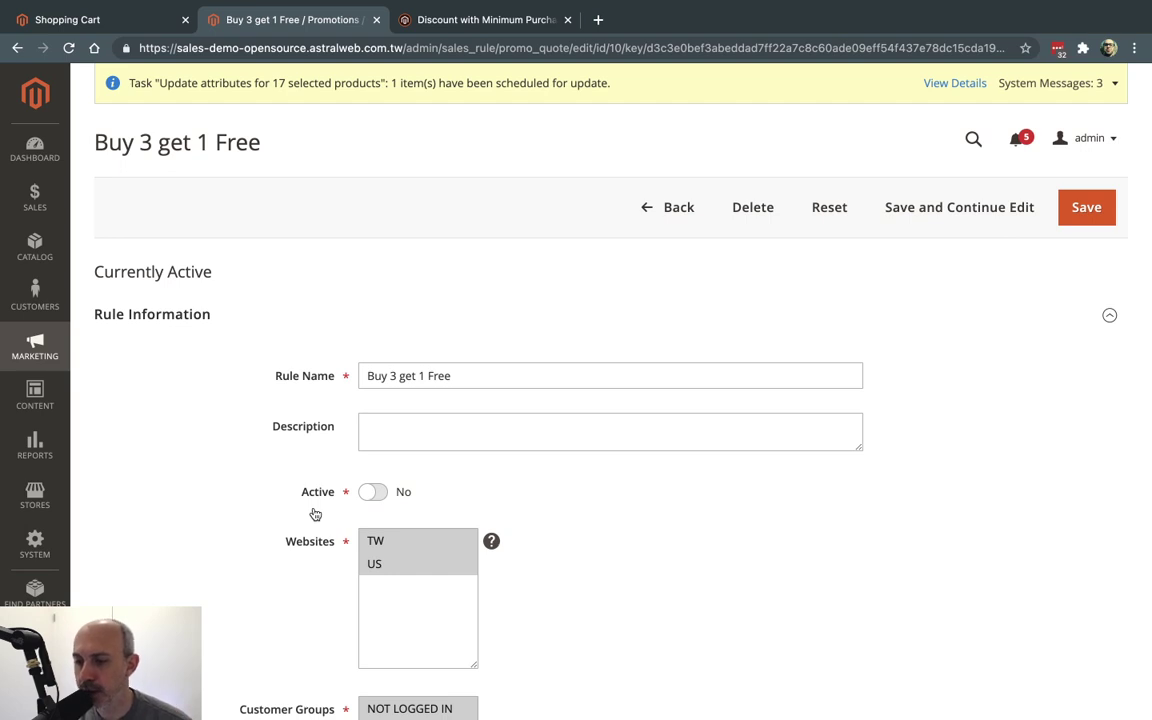
scroll(581, 378, down, 2)
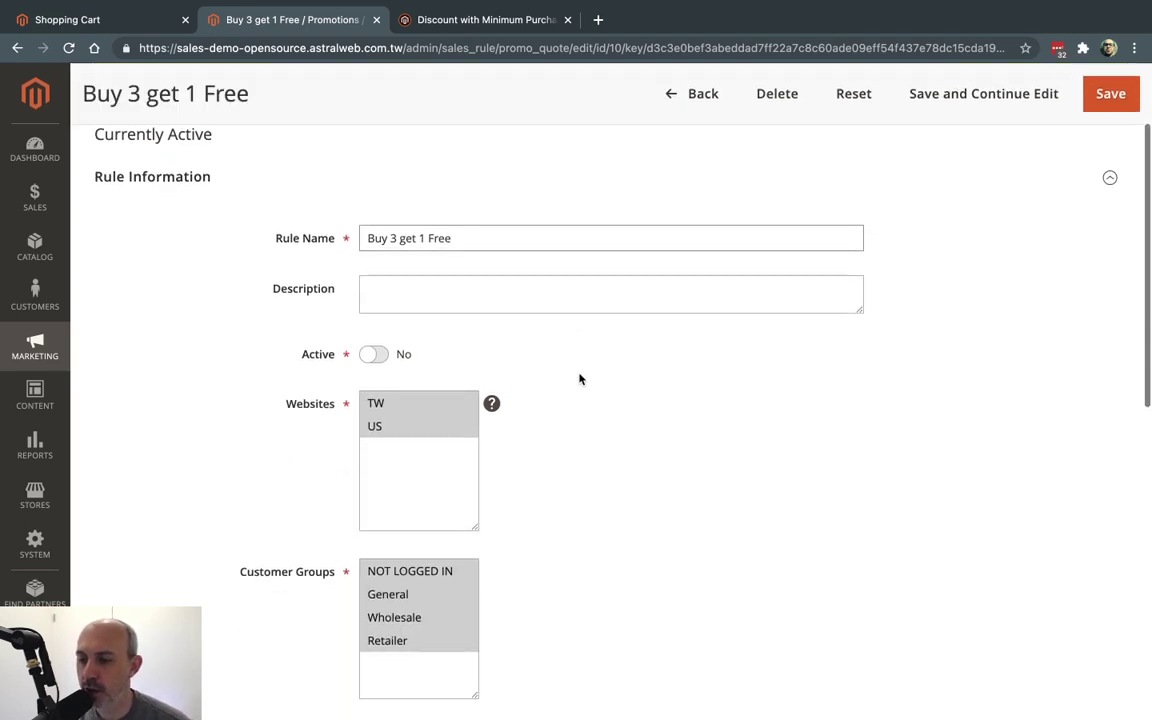
click(367, 355)
Expand the conditions of the "Buy 3 get 1 Free" rule and examine its total items quantity requirement
scroll(630, 465, down, 8)
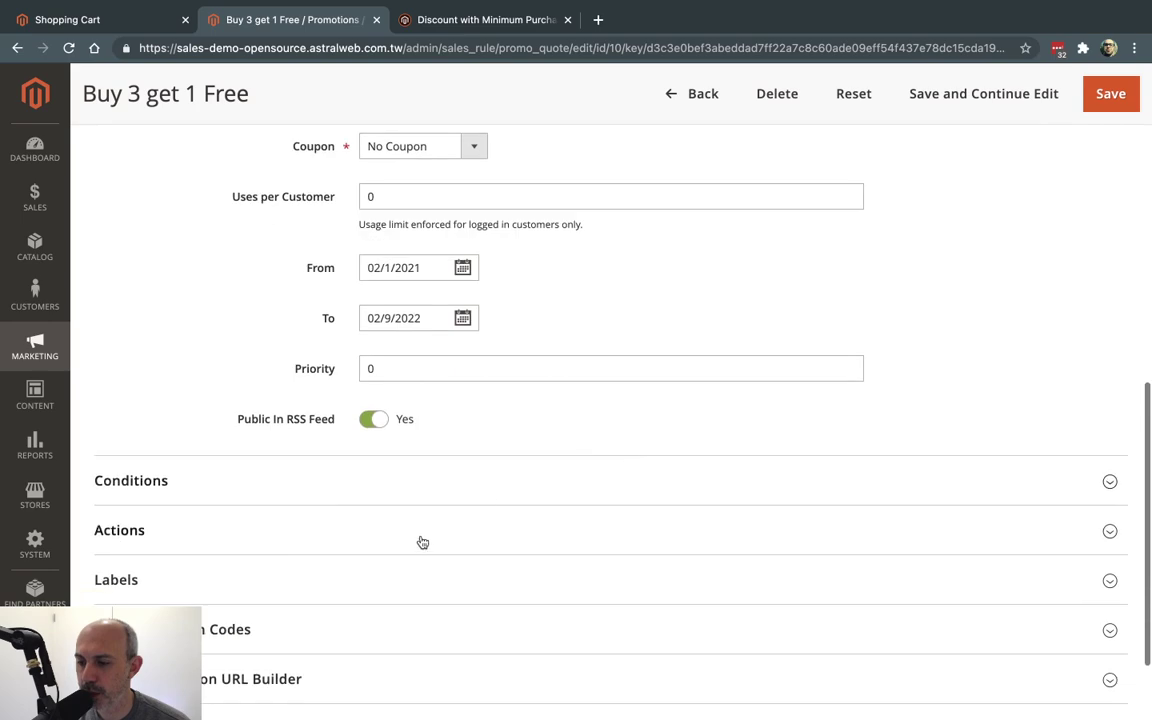
click(380, 481)
scroll(380, 481, down, 3)
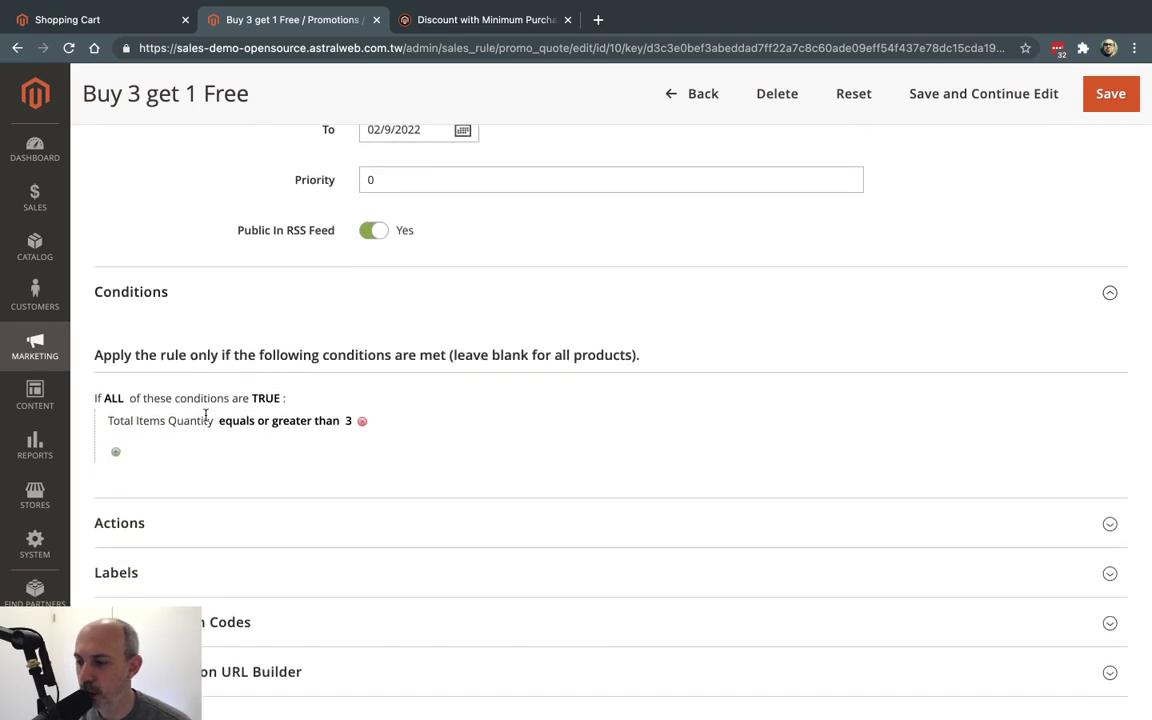
Expand the actions of "Buy 3 get 1 Free" and examine its Discount Qty Step, Discount Amount, Maximum Qty and SKU condition
scroll(300, 430, down, 2)
click(352, 437)
scroll(400, 350, down, 5)
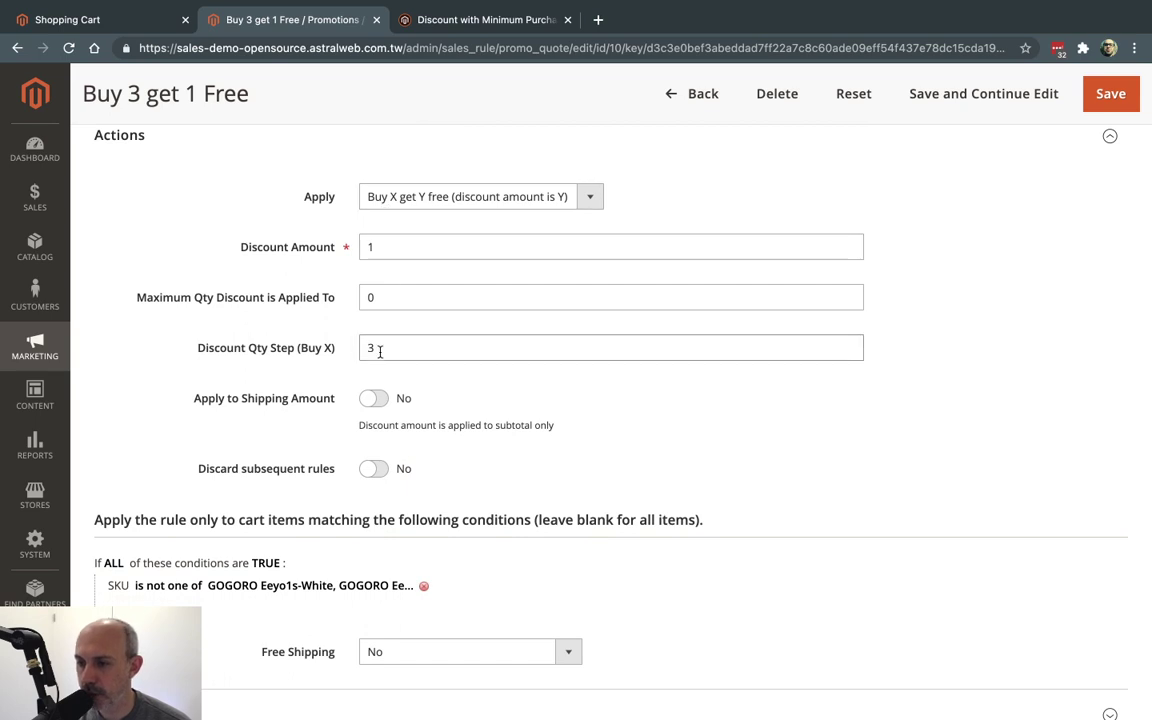
drag(380, 348, 348, 357)
double_click(414, 244)
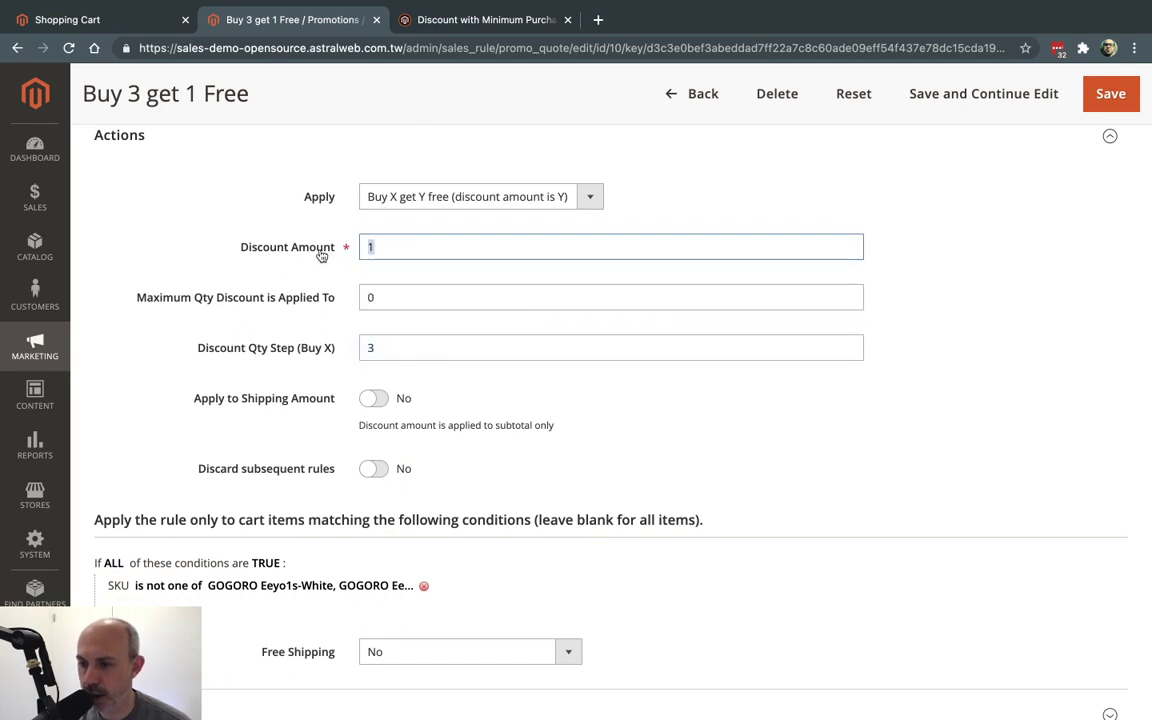
drag(384, 298, 326, 302)
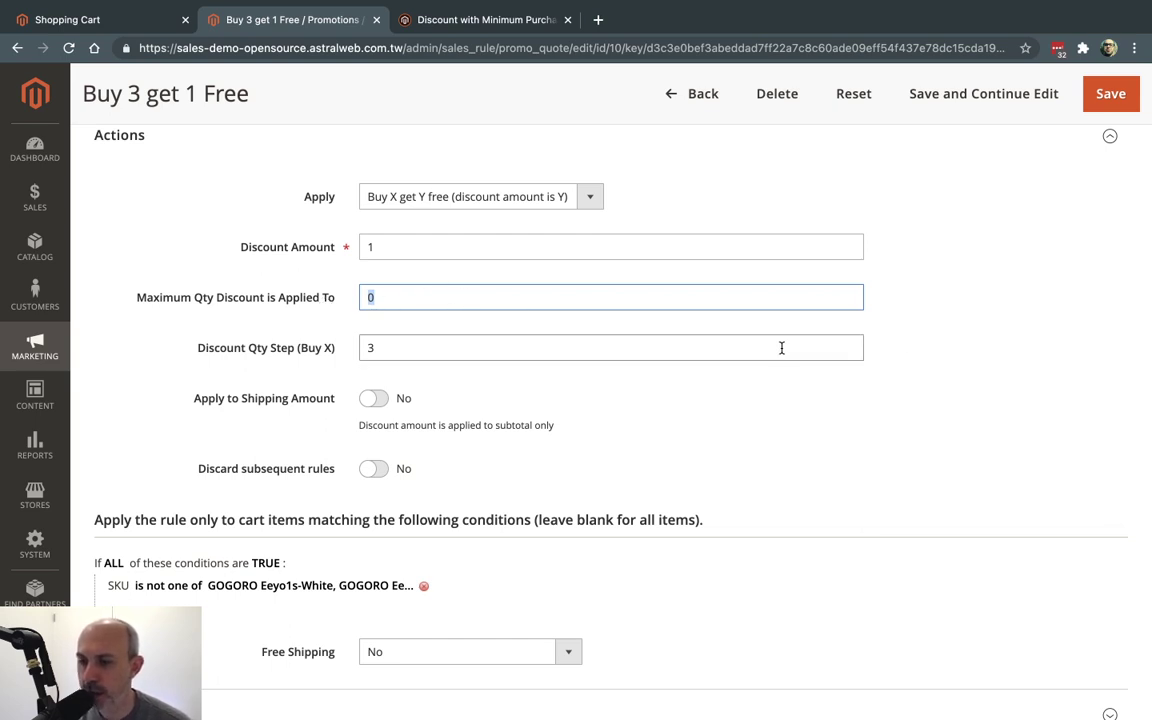
click(913, 357)
scroll(913, 357, down, 3)
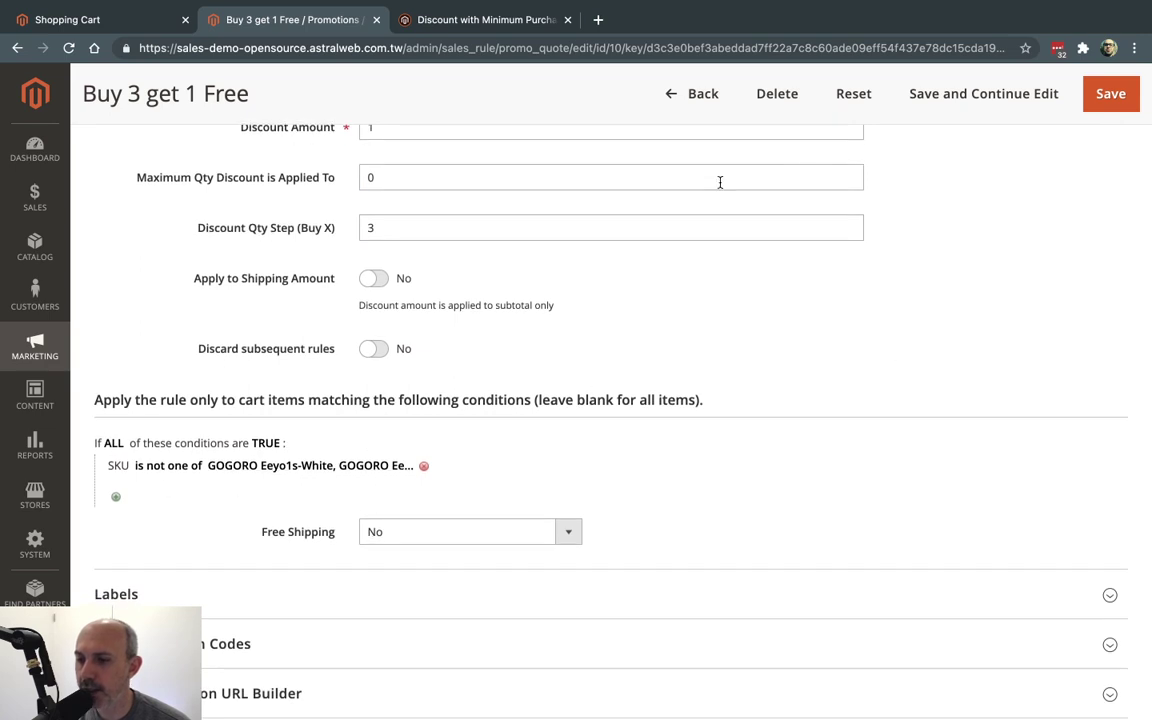
Save the "Buy 3 get 1 Free" rule without closing it, and reload the storefront cart to check the discount
click(955, 96)
click(145, 20)
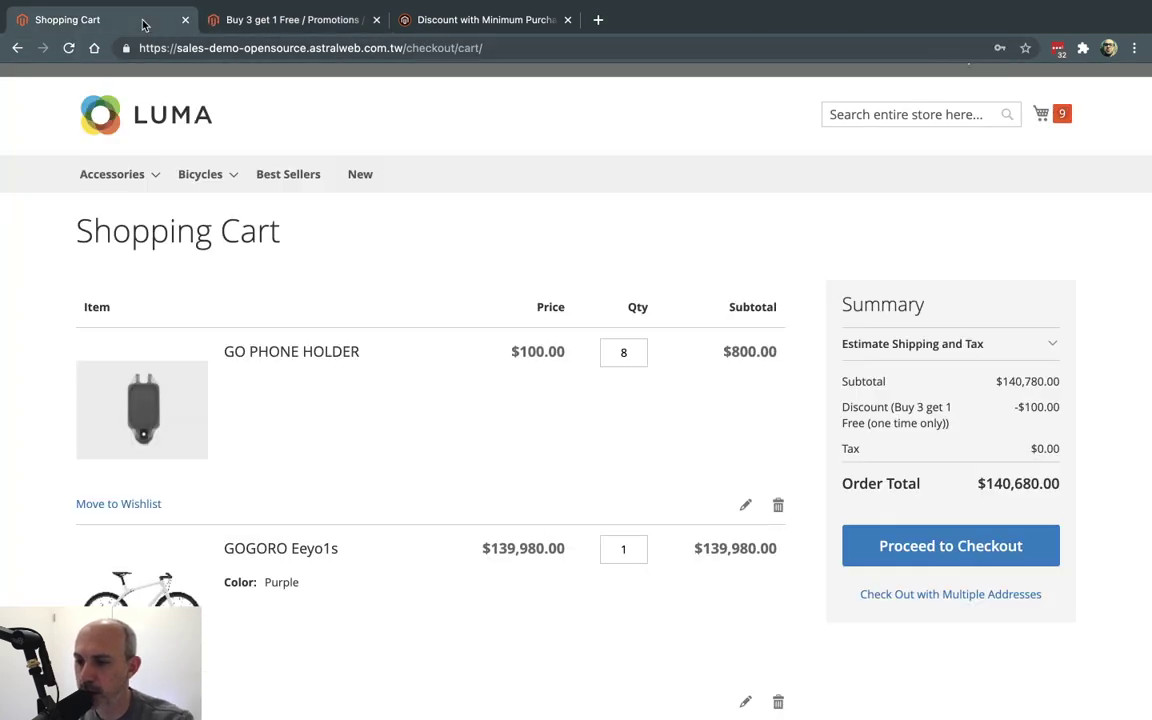
key(super+r)
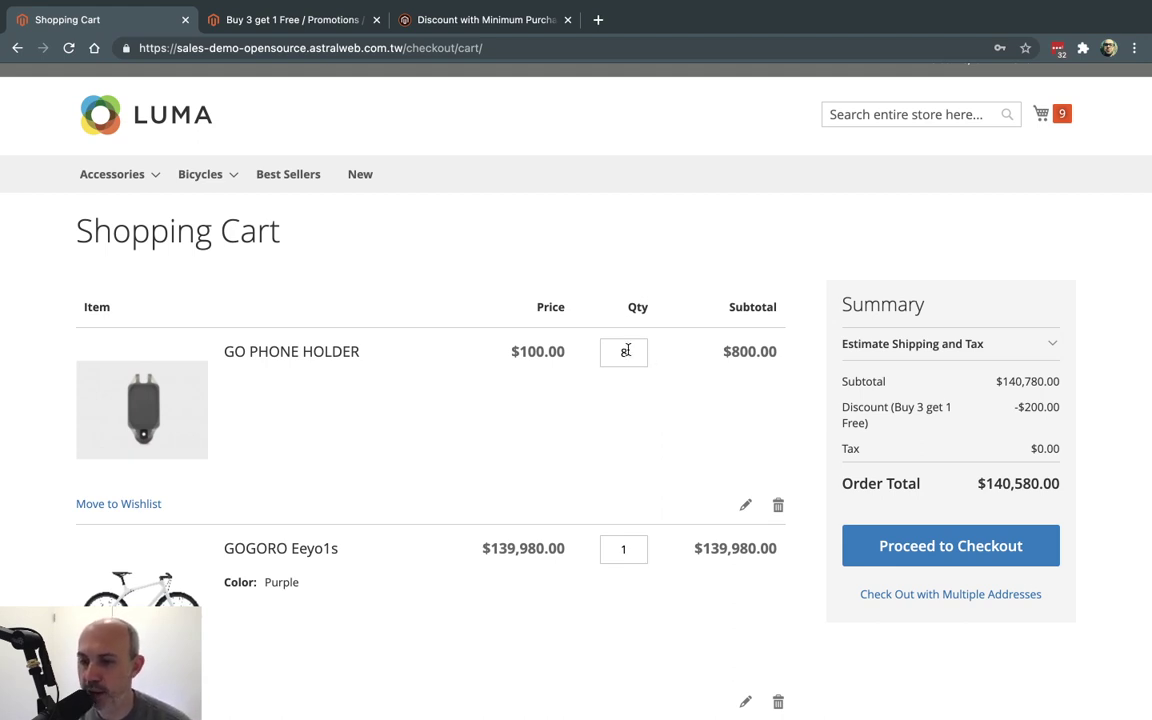
Set the GO PHONE HOLDER quantity in the cart to 12 and update the cart to check the discount
double_click(625, 351)
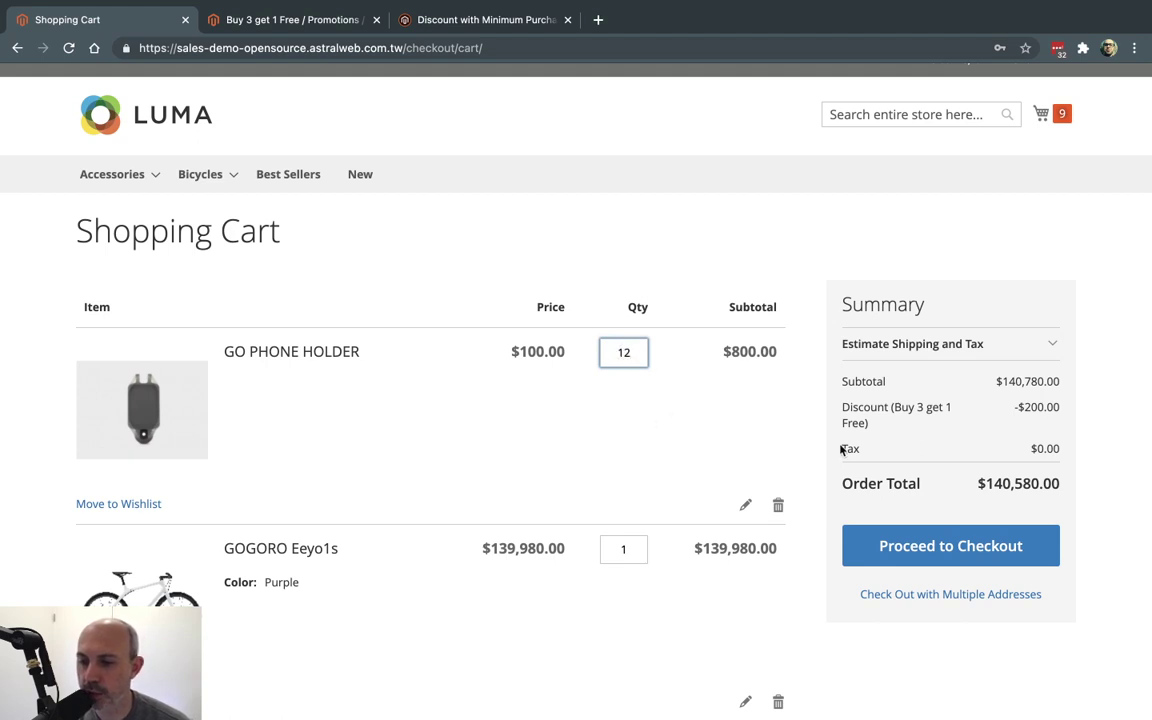
click(624, 353)
key(Return)
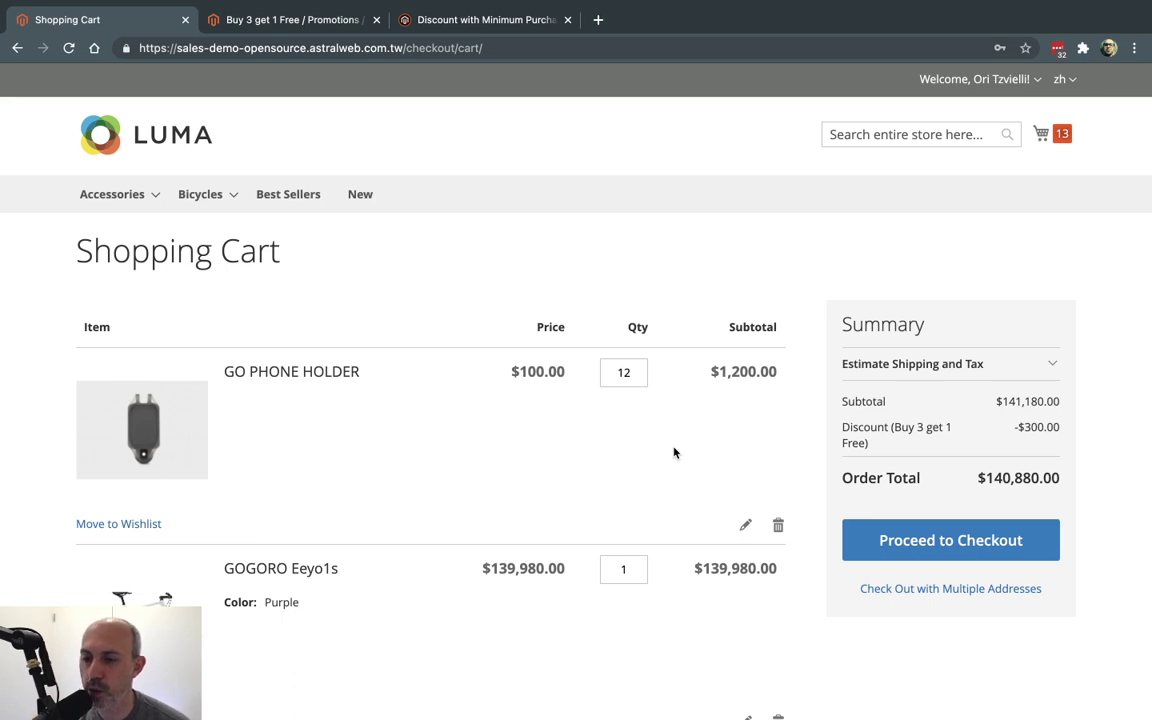
Set the GO PHONE HOLDER quantity in the cart back to 8 and update the cart
double_click(610, 368)
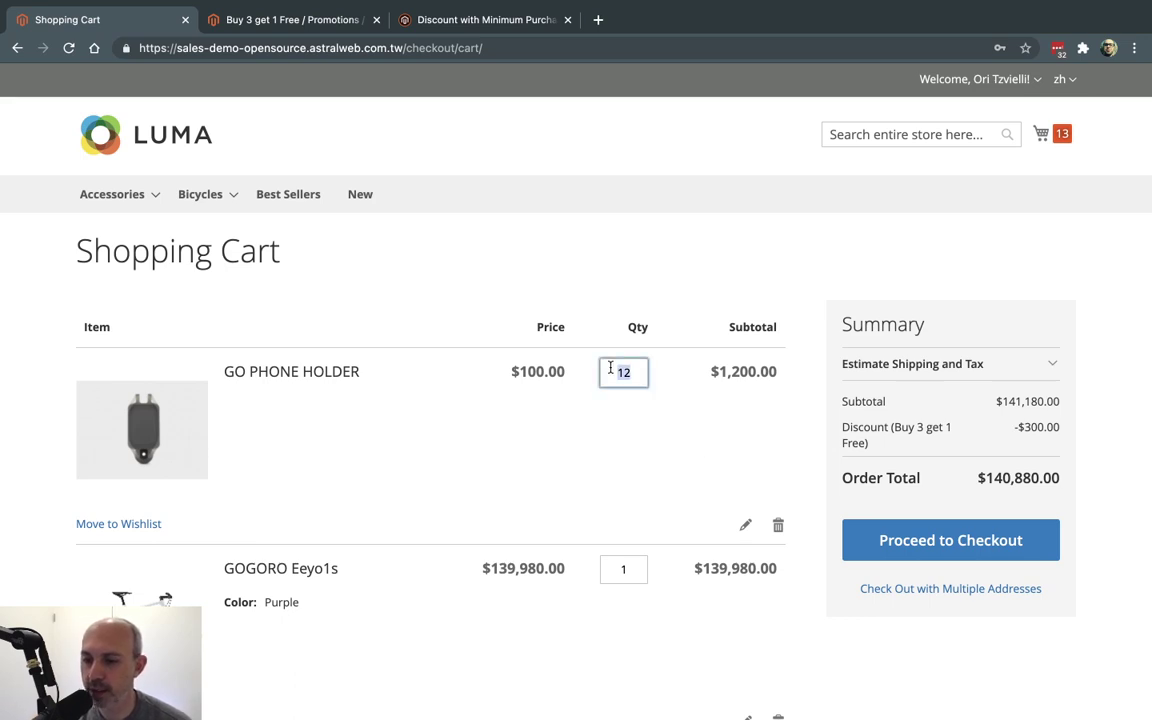
text(8)
key(Return)
Return to the rule "Buy 3 get 1 Free", deactivate it, and save it
click(258, 17)
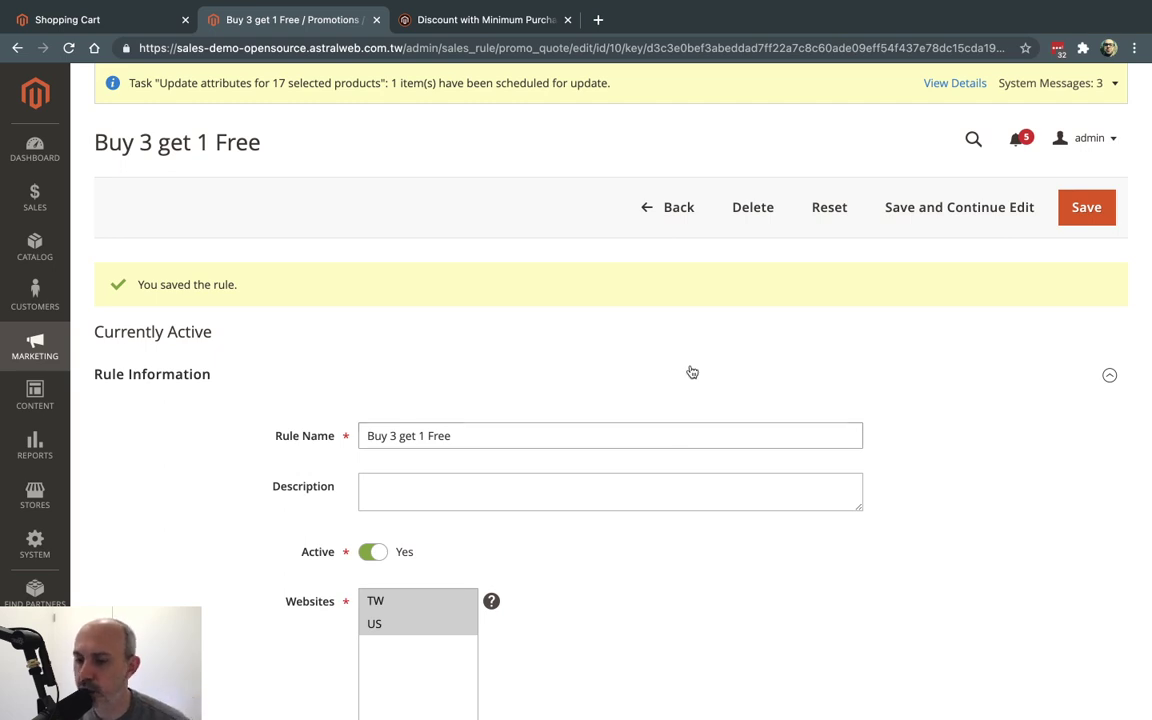
click(373, 551)
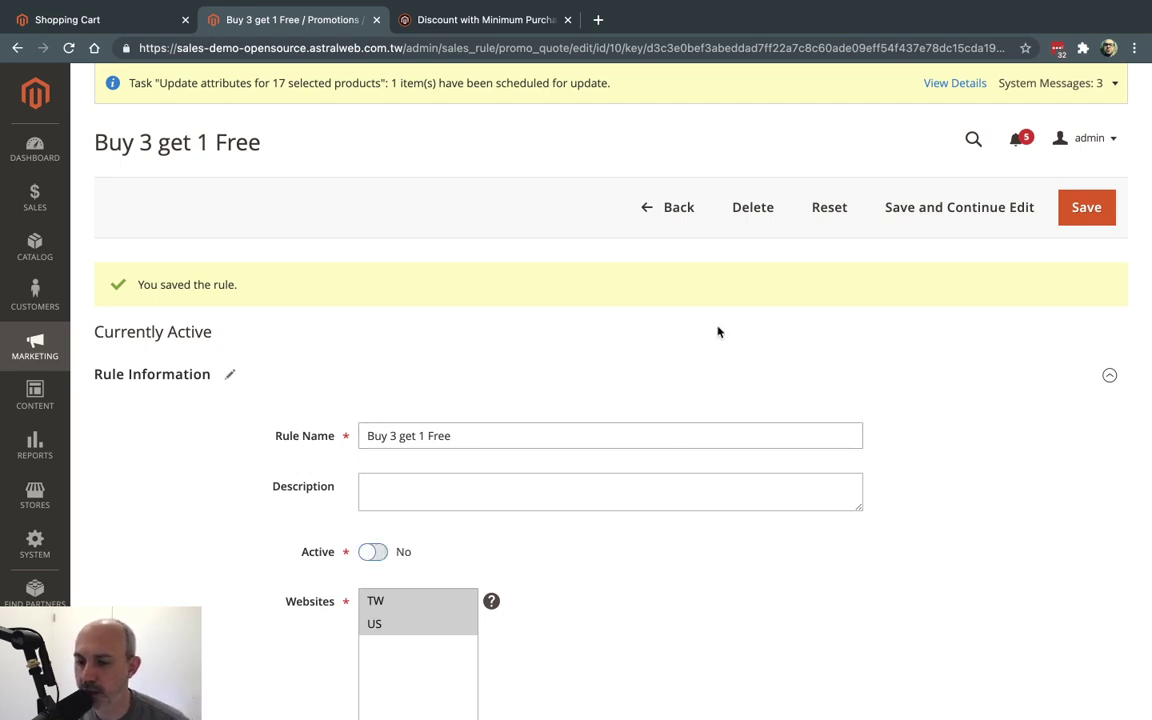
click(1078, 207)
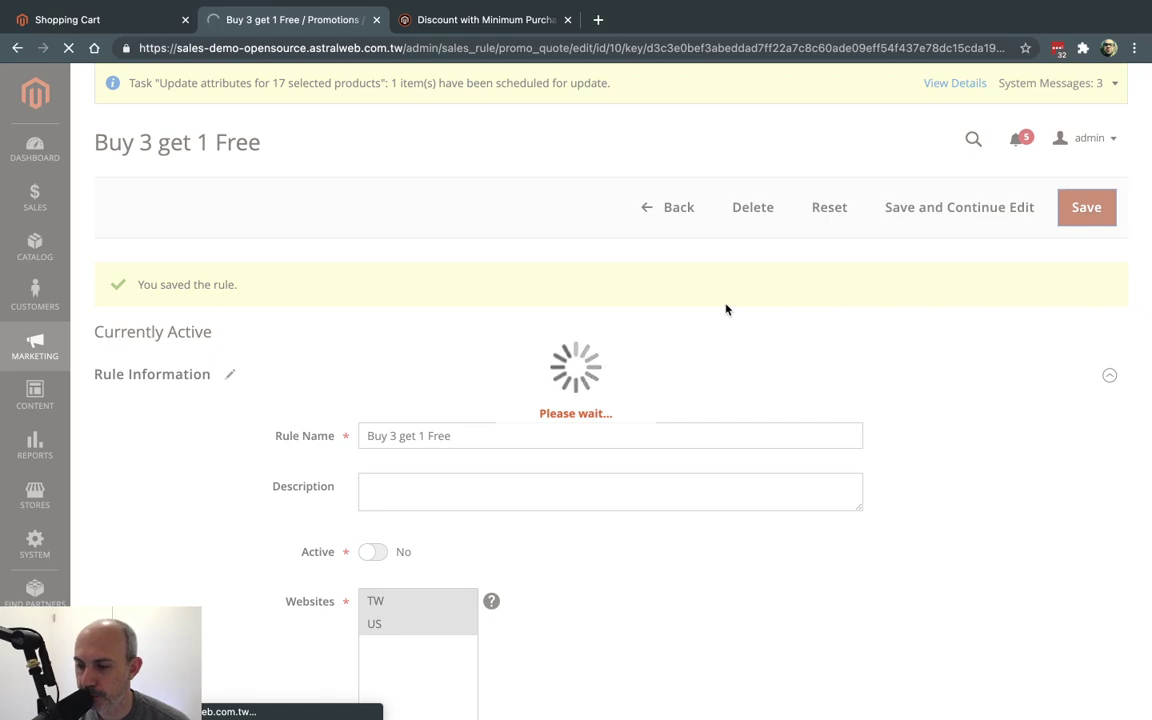
Open the cart price rule "Buy Above $100 and Get $5 off each product" and review its name
scroll(676, 384, down, 3)
scroll(670, 388, down, 2)
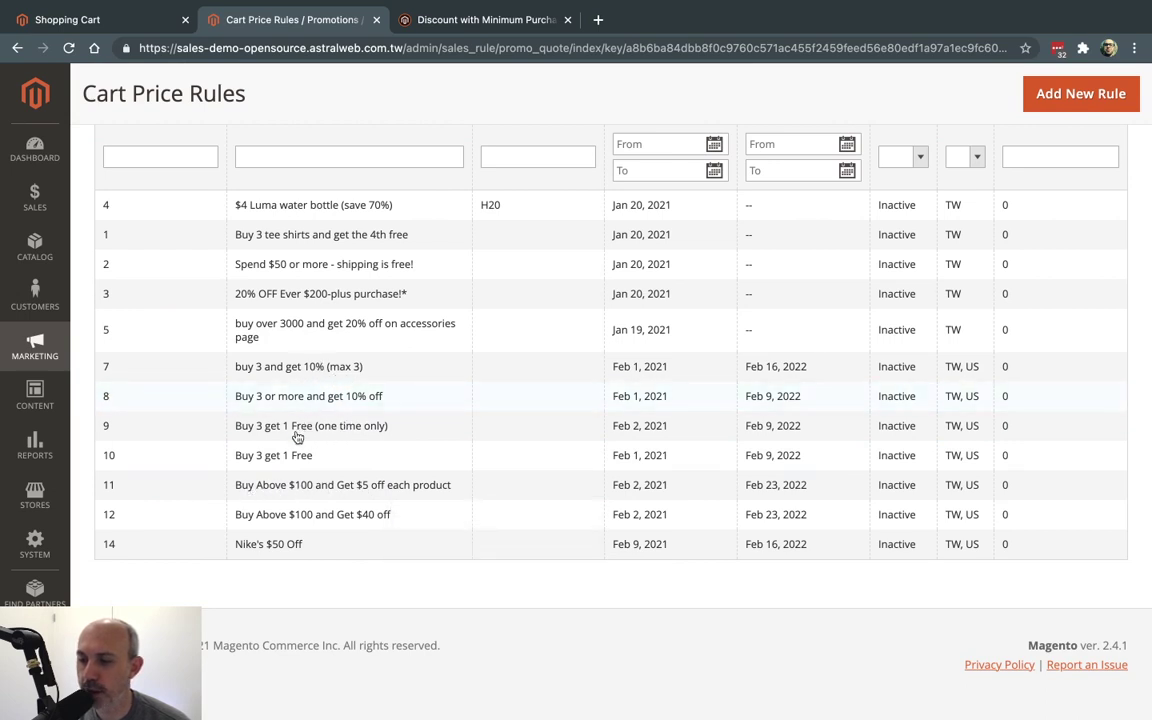
click(318, 488)
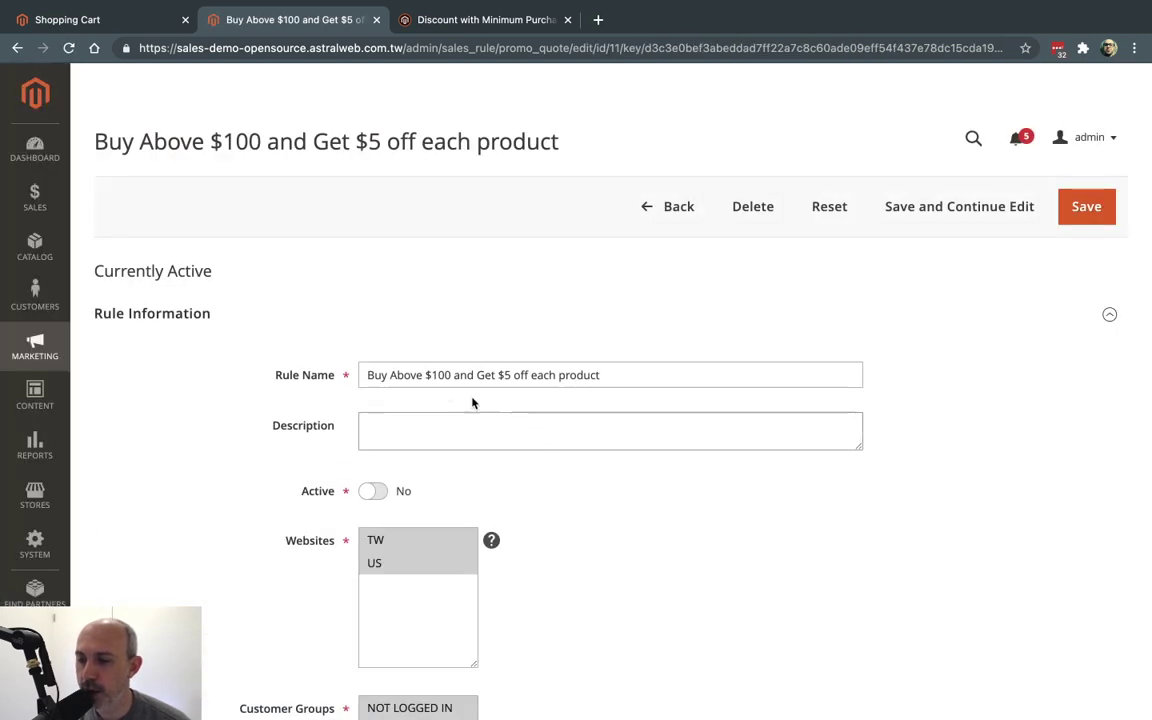
drag(386, 376, 449, 378)
click(469, 377)
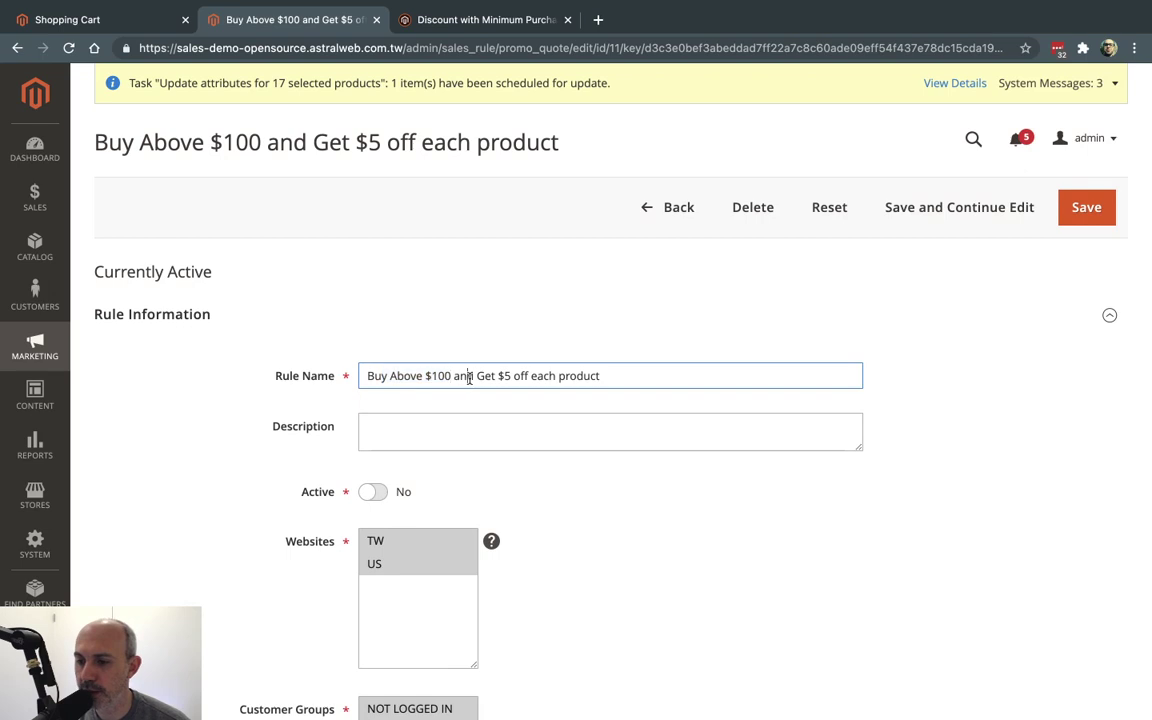
Activate the rule "Buy Above $100 and Get $5 off each product" and expand its conditions for review
scroll(604, 489, down, 1)
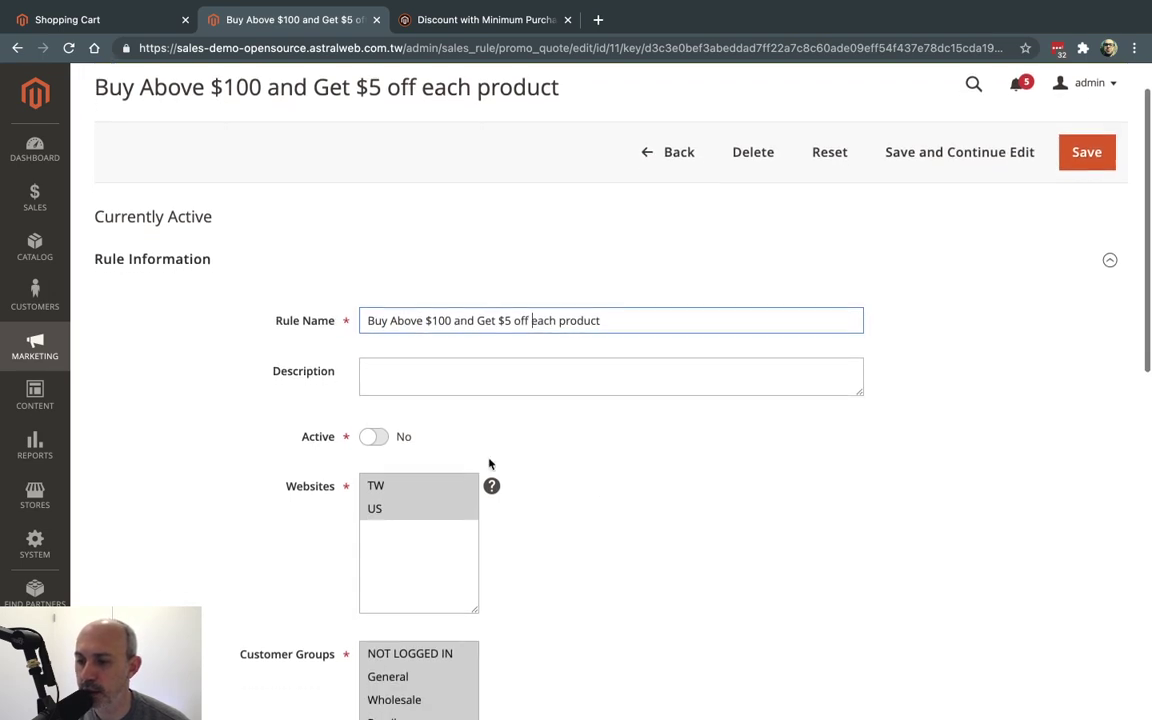
key(Tab)
key(Tab)
key(space)
scroll(602, 470, down, 4)
scroll(602, 470, down, 5)
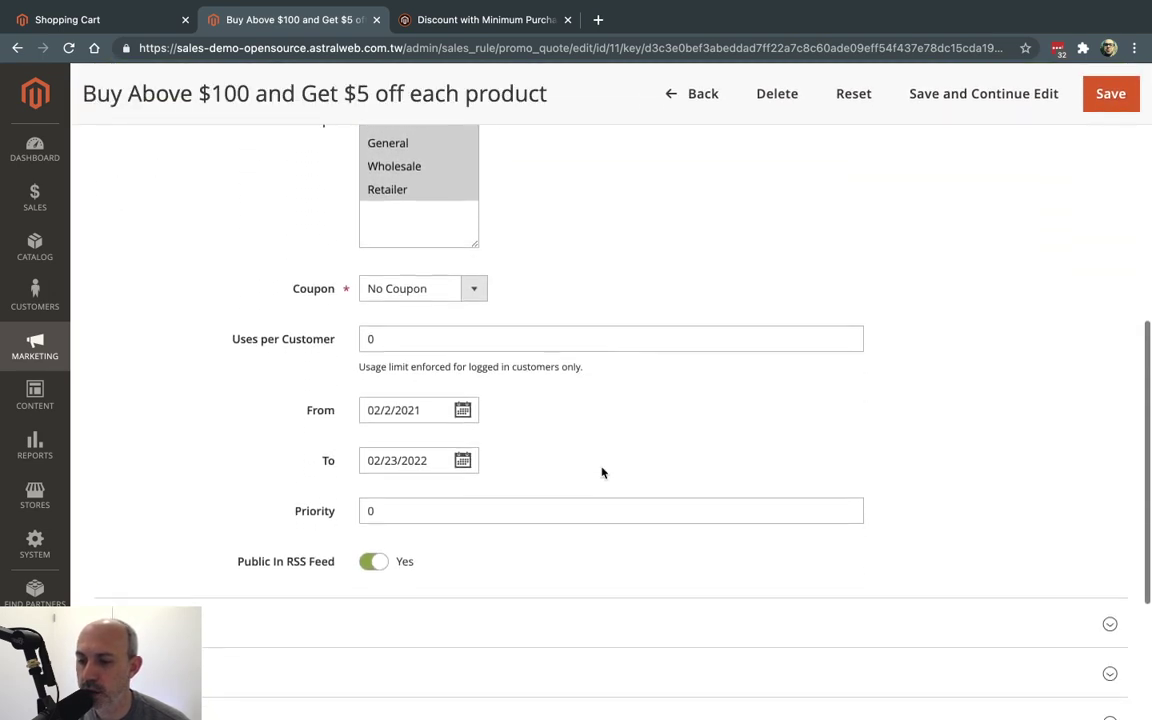
click(384, 368)
scroll(459, 400, down, 1)
scroll(459, 400, down, 2)
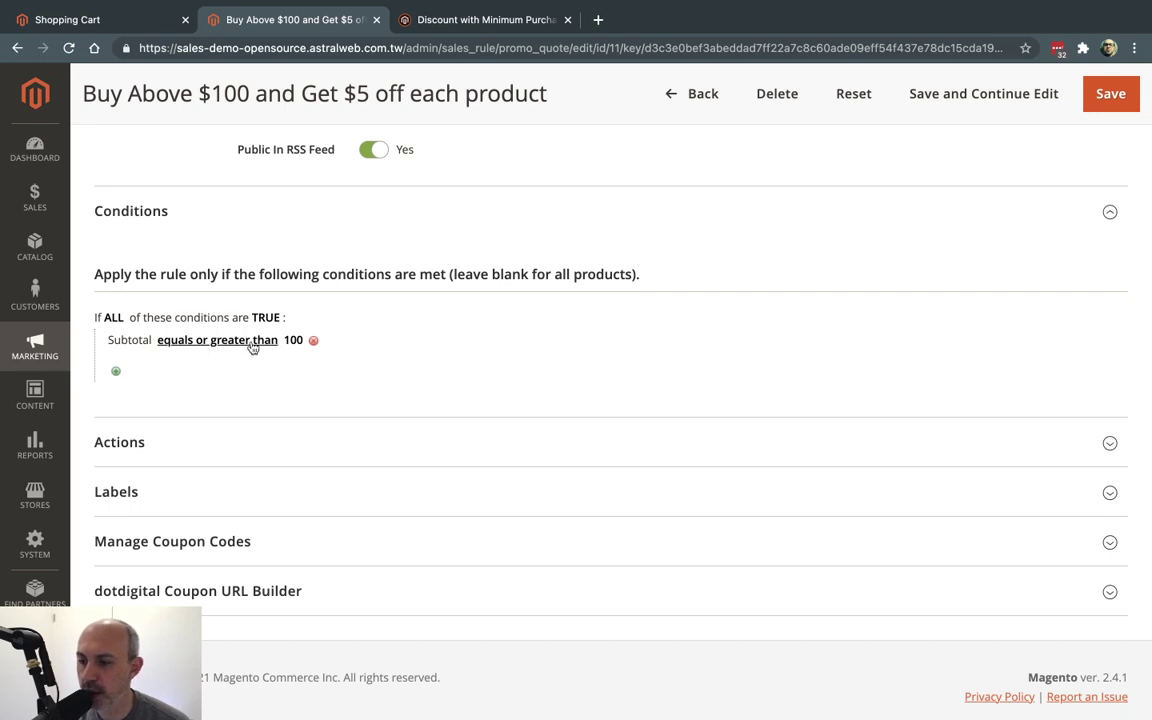
Examine the rule's Actions settings, including the available Apply types and the discount amount, comparing them with the items in the shopping cart
scroll(407, 381, down, 1)
click(355, 408)
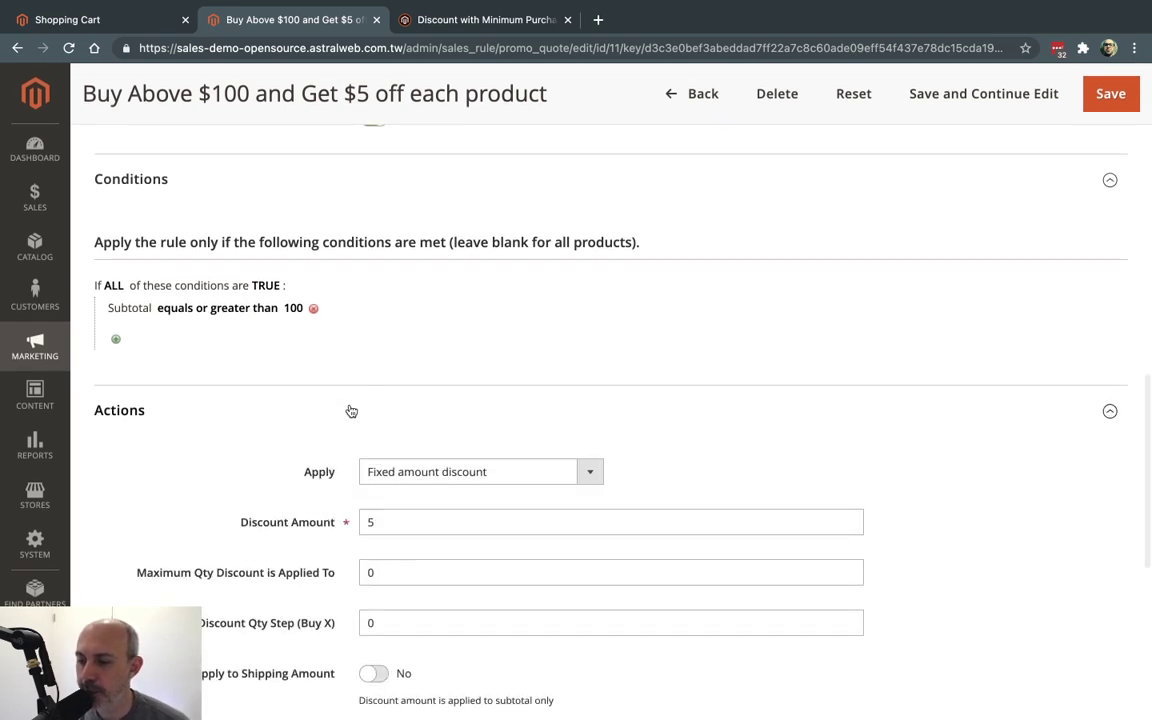
scroll(355, 373, down, 2)
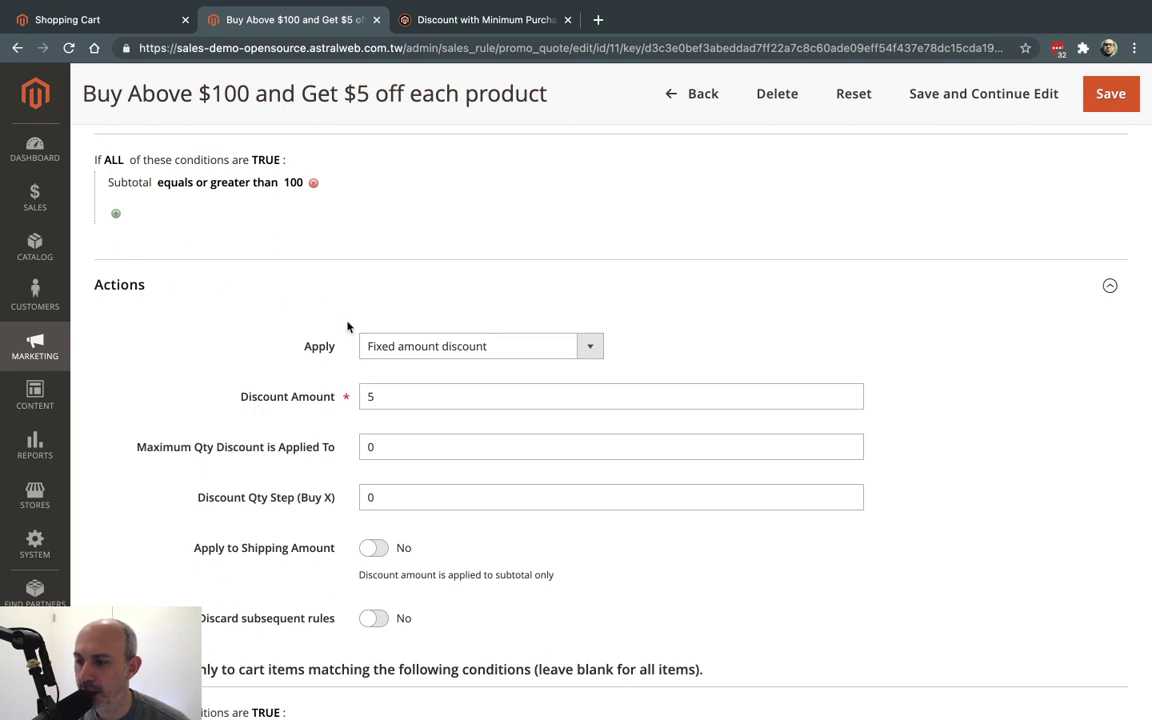
click(480, 348)
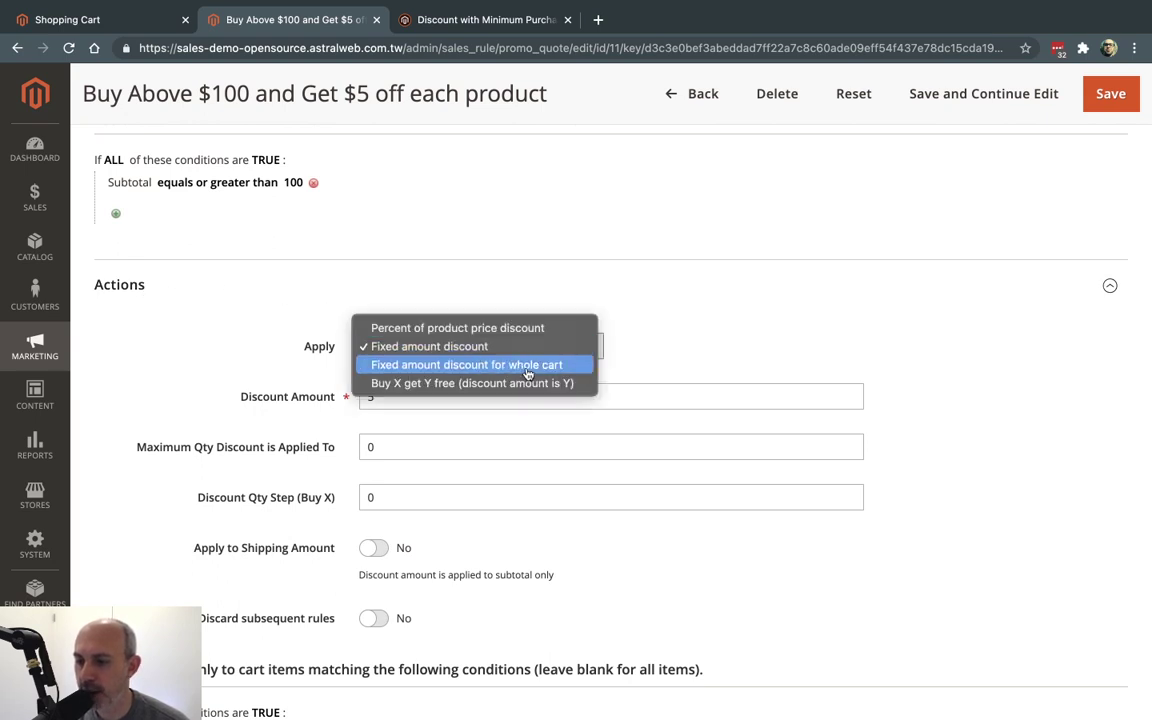
click(491, 354)
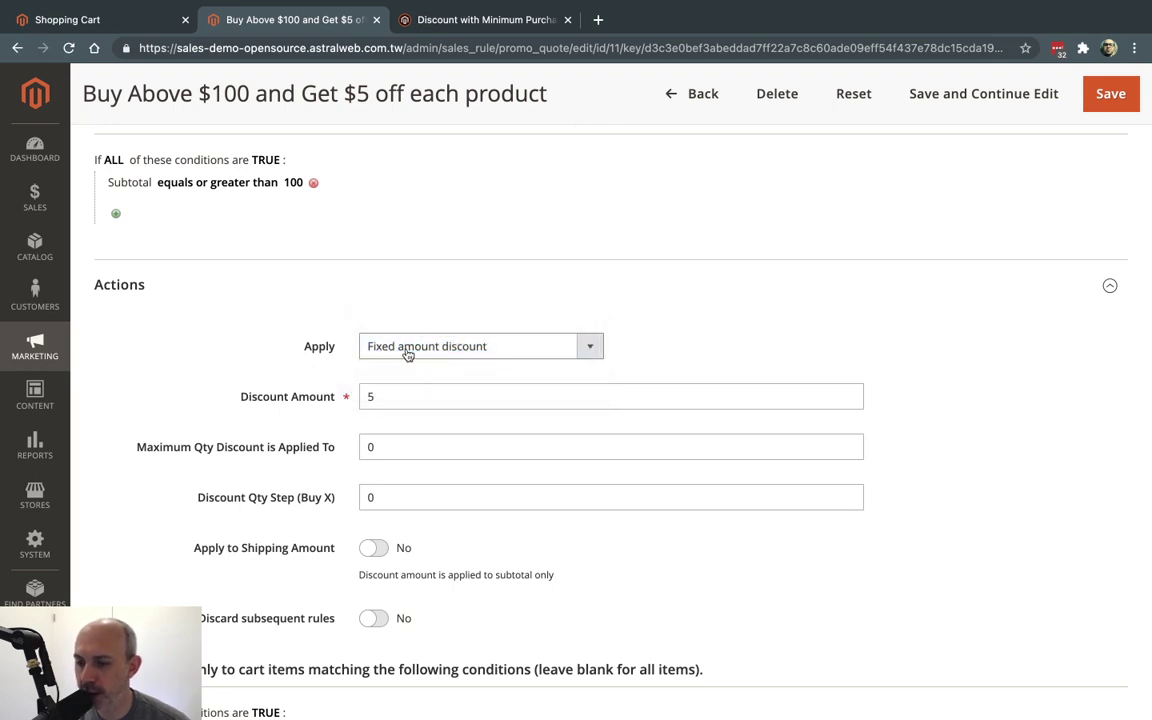
click(149, 18)
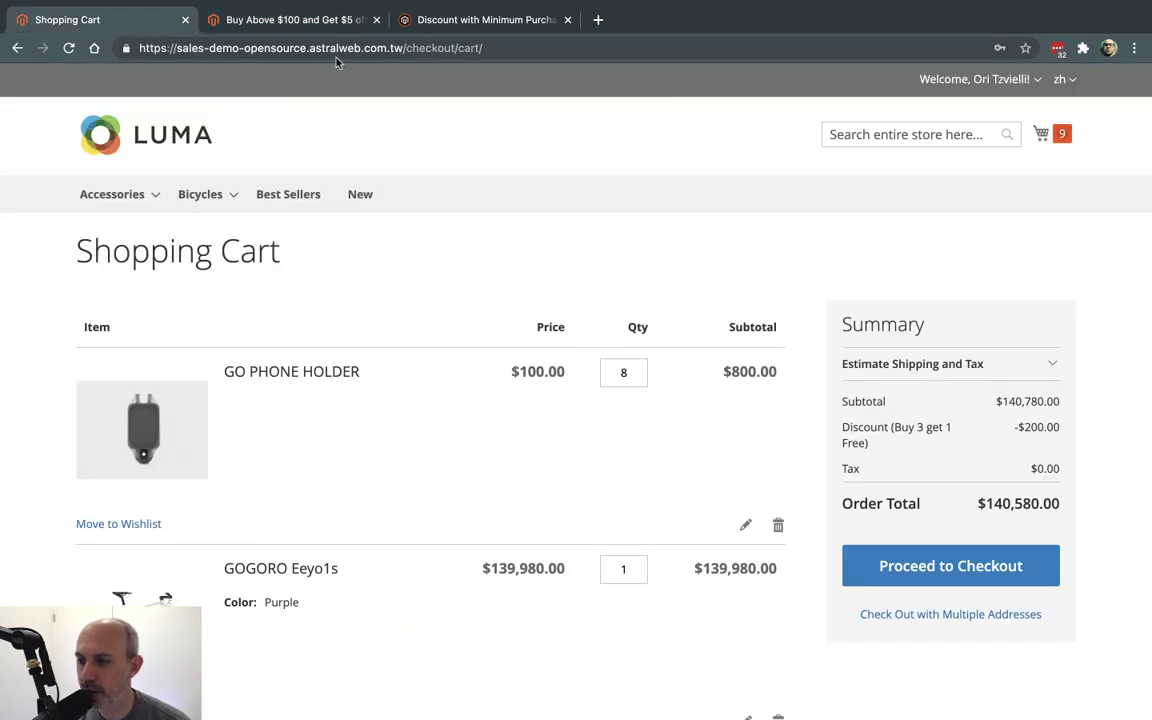
click(295, 19)
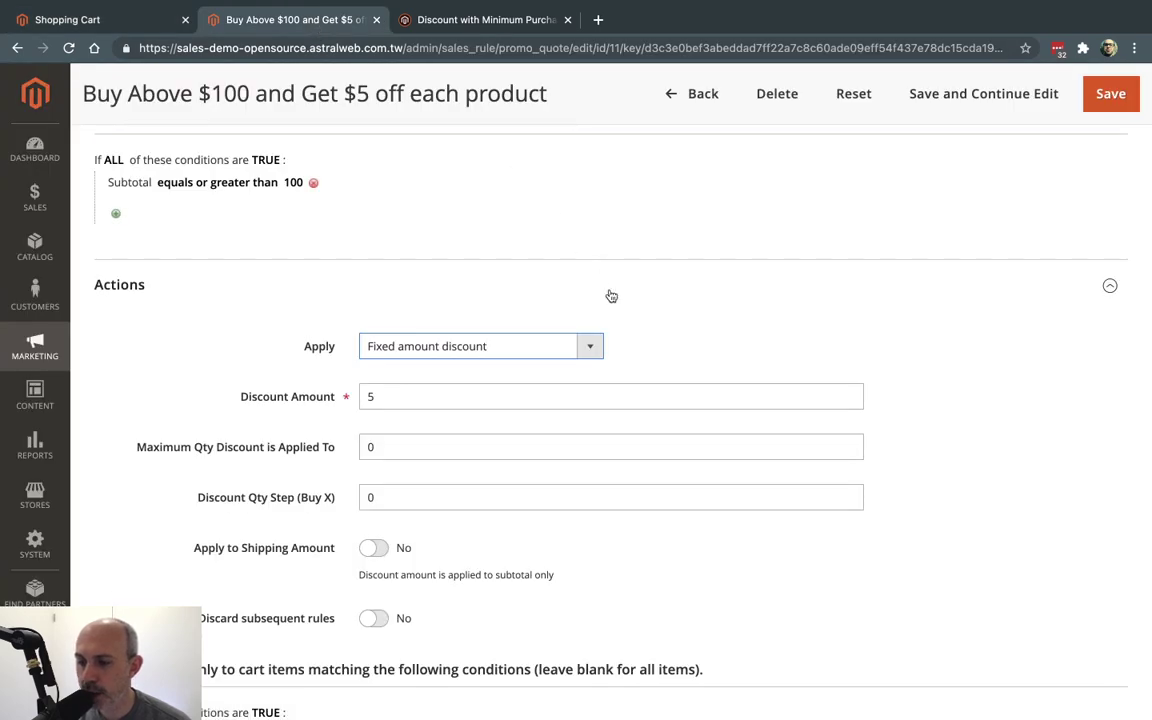
drag(401, 396, 342, 398)
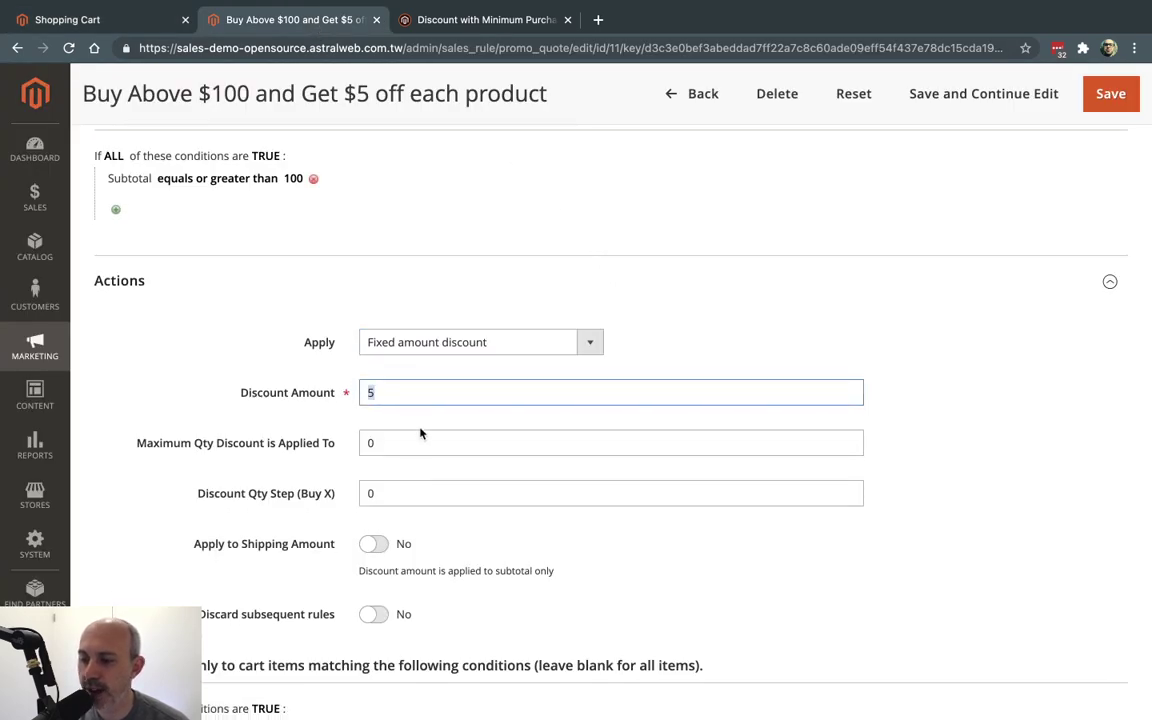
scroll(420, 432, down, 5)
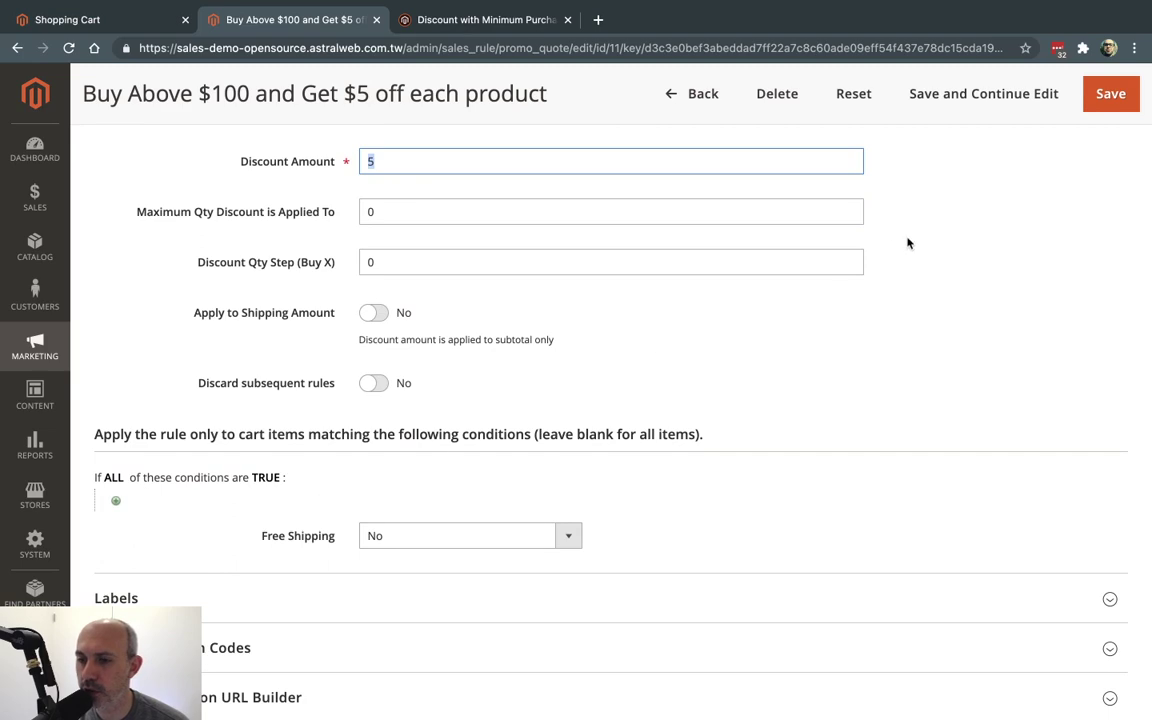
Save the rule while keeping it open for editing, and reload the shopping cart to check its discount line
click(978, 95)
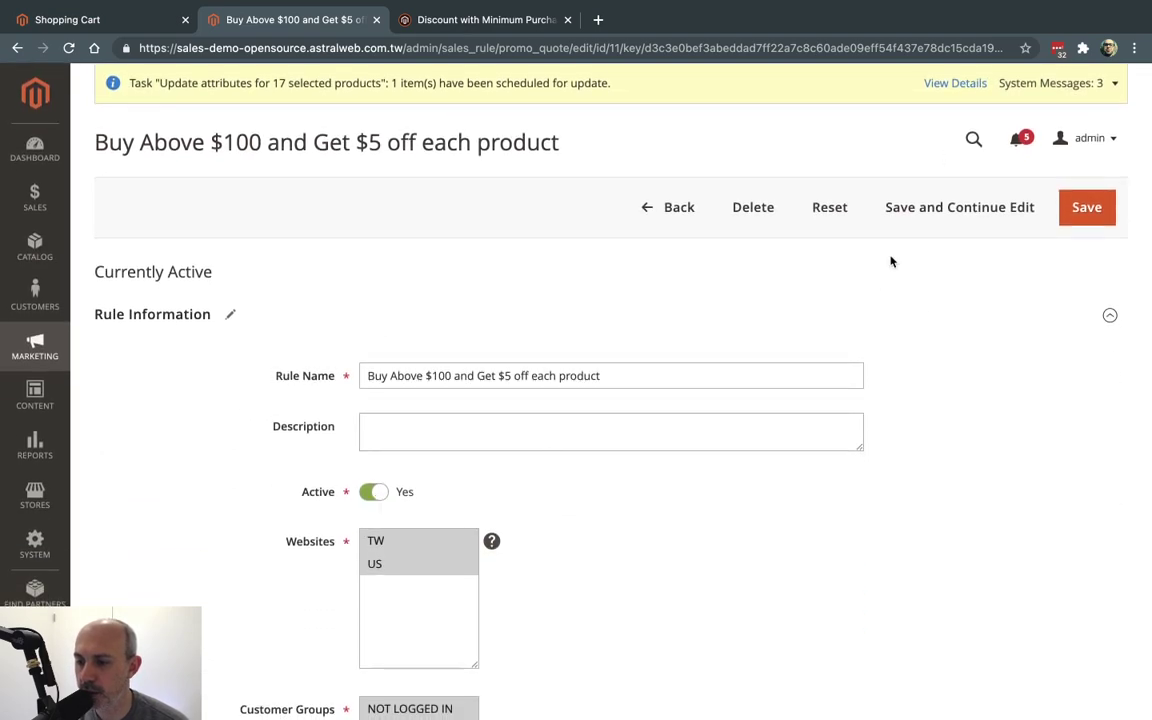
click(957, 210)
click(136, 19)
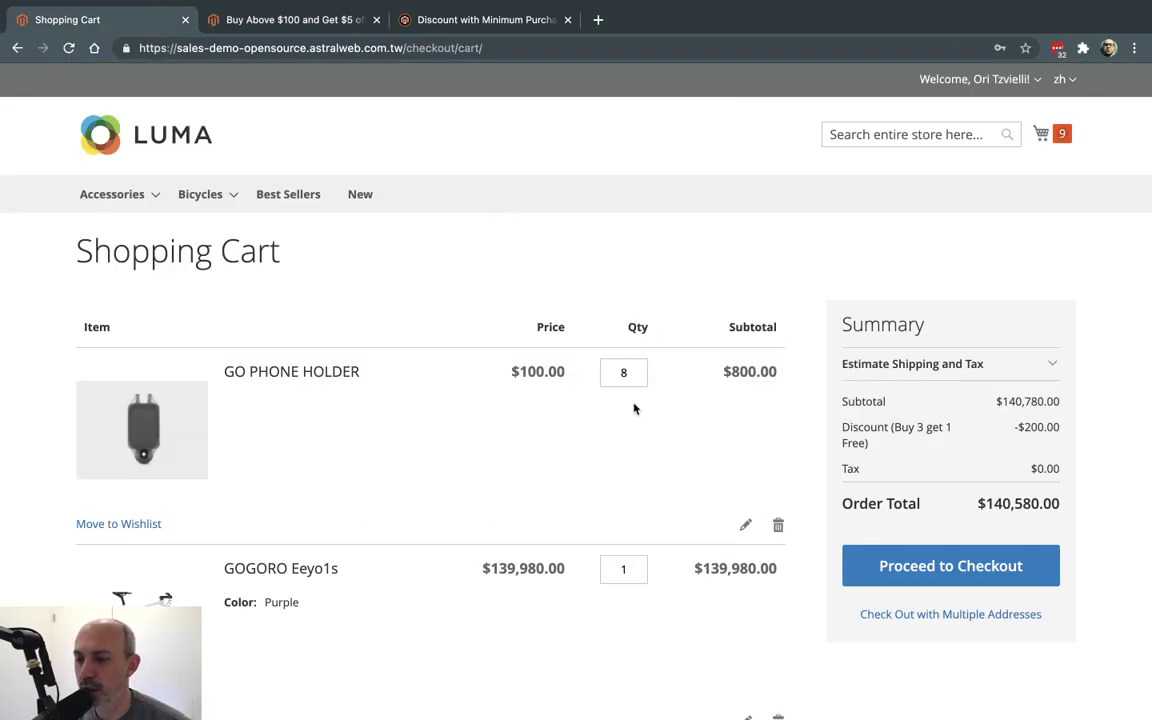
key(super+r)
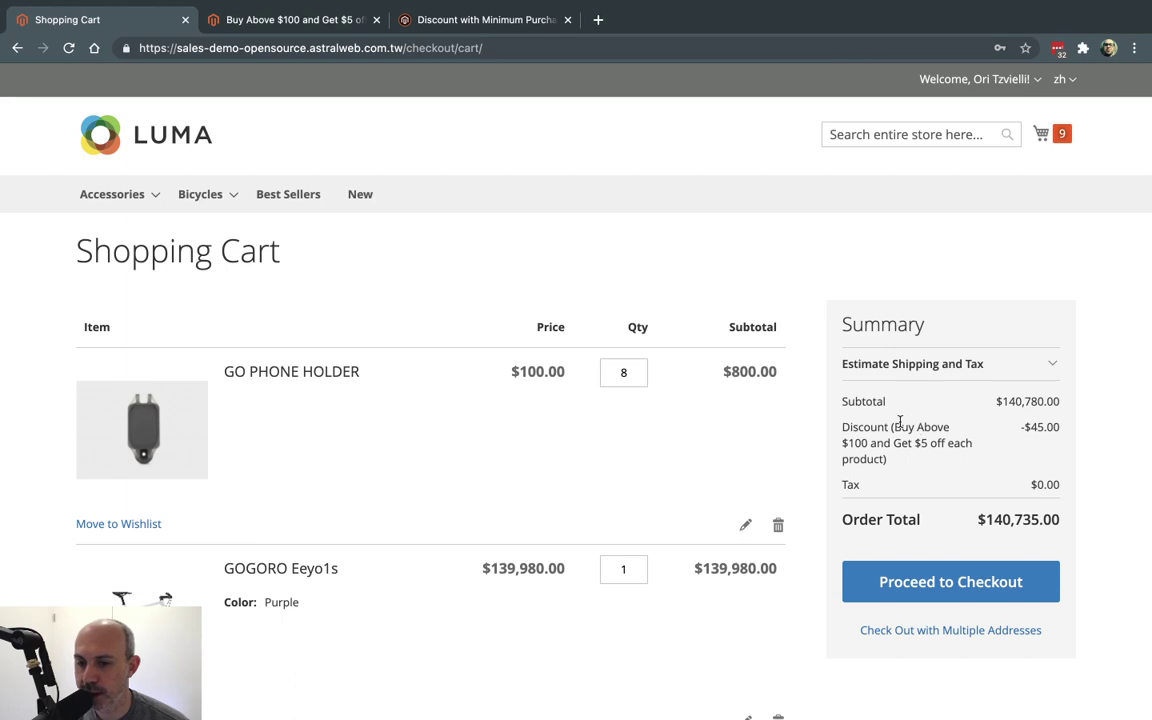
drag(900, 421, 922, 466)
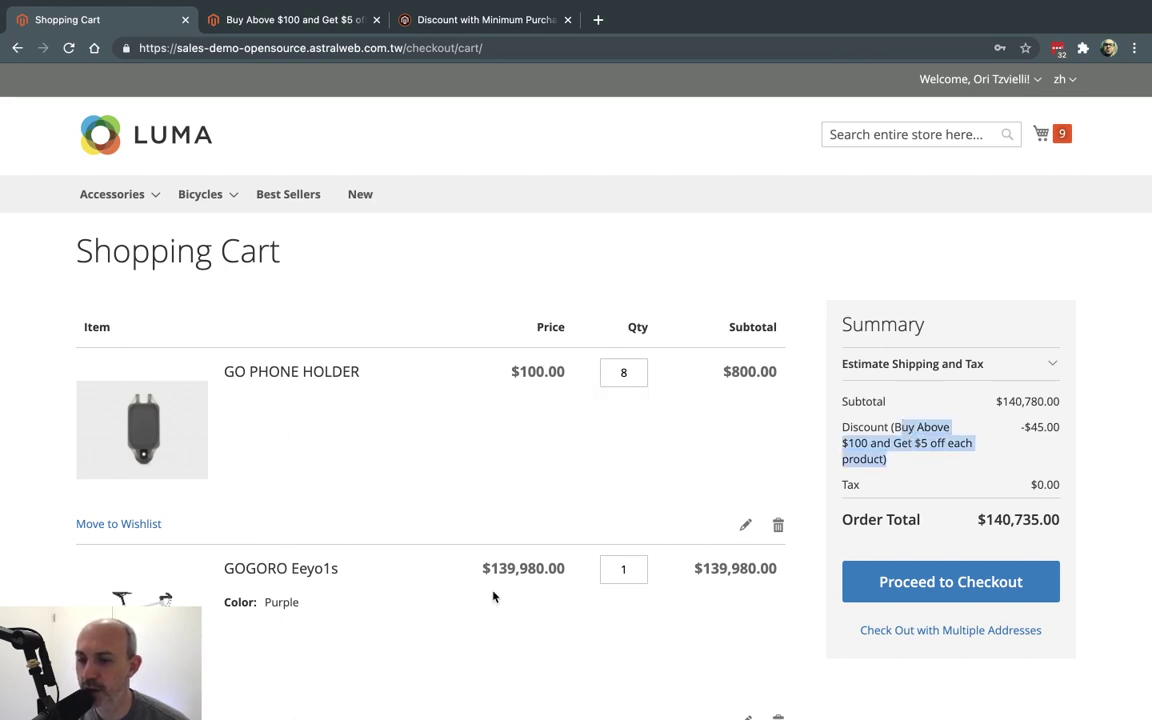
Return to the rule "Buy Above $100 and Get $5 off each product", deactivate it, and save it
click(285, 20)
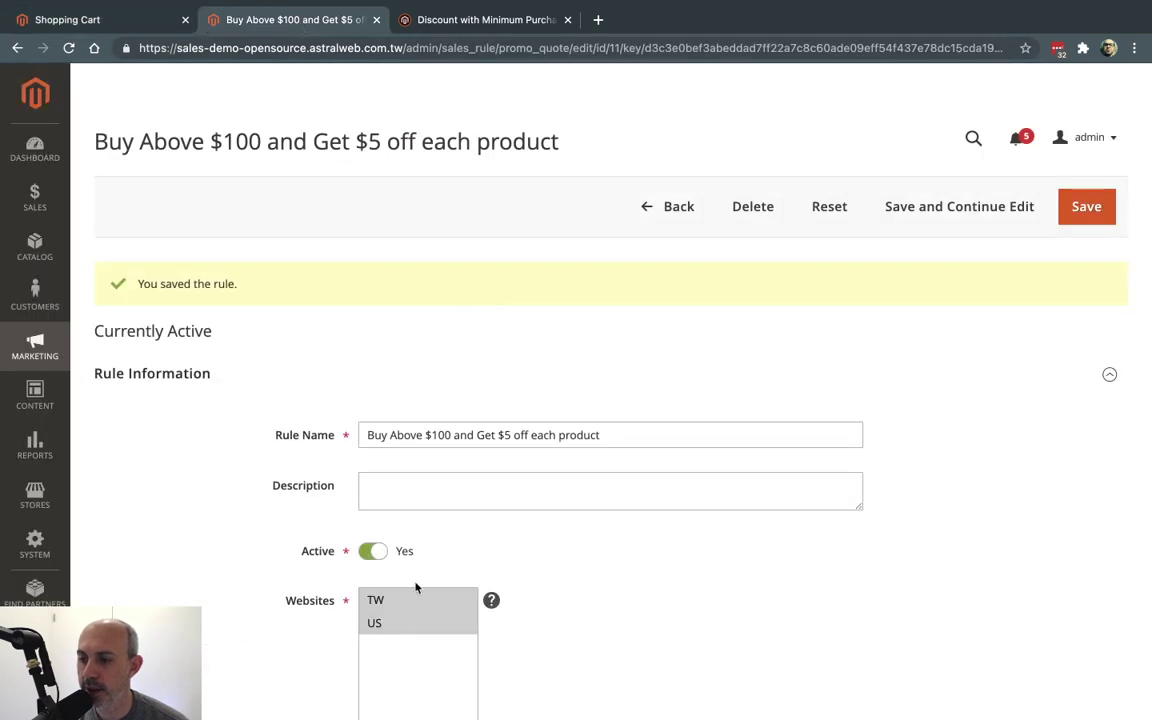
click(368, 551)
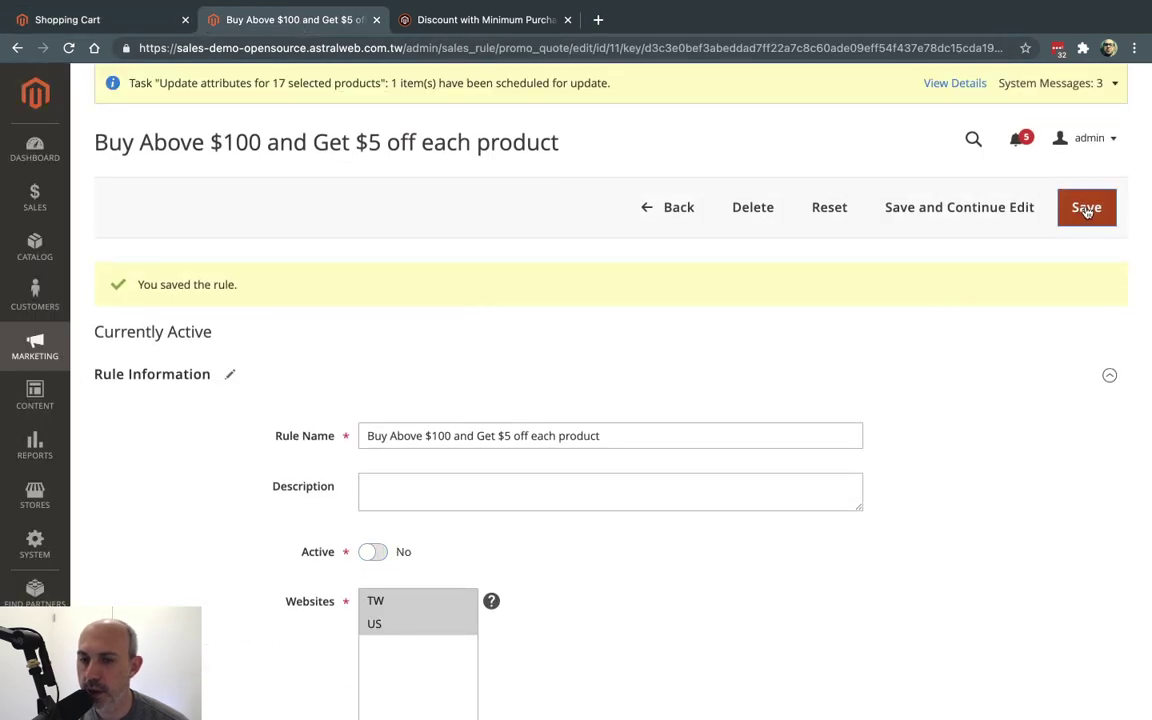
click(1087, 209)
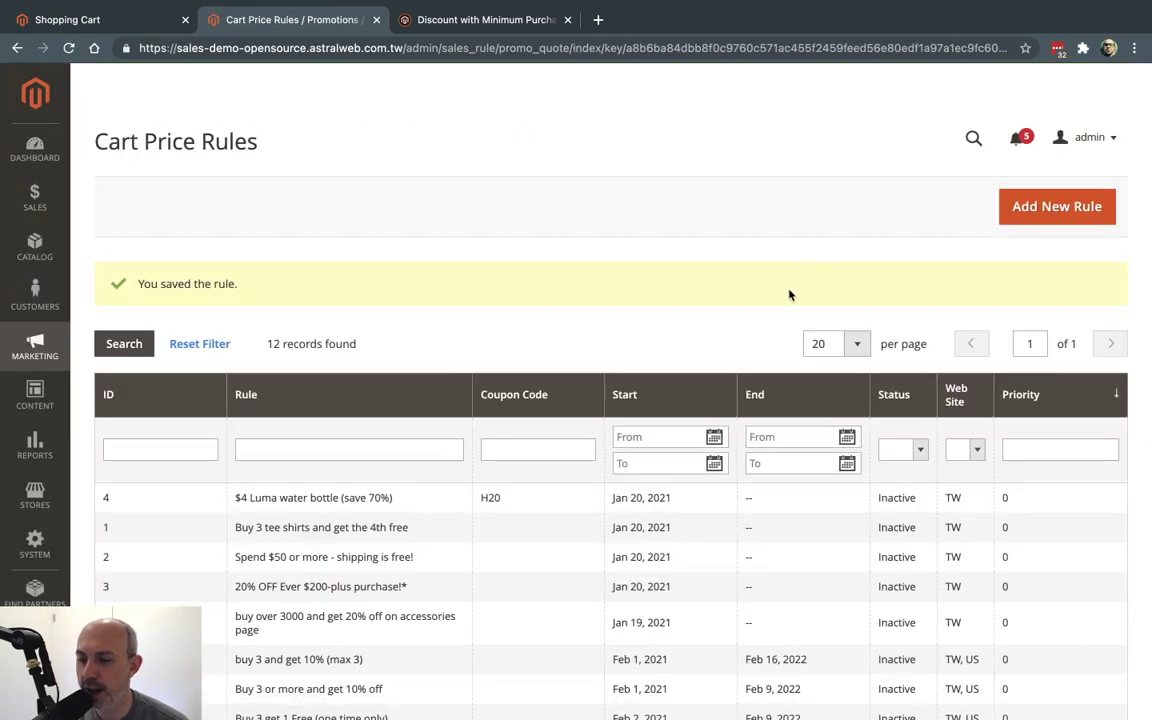
Open the cart price rule "Buy Above $100 and Get $40 off" and activate it
scroll(625, 458, down, 3)
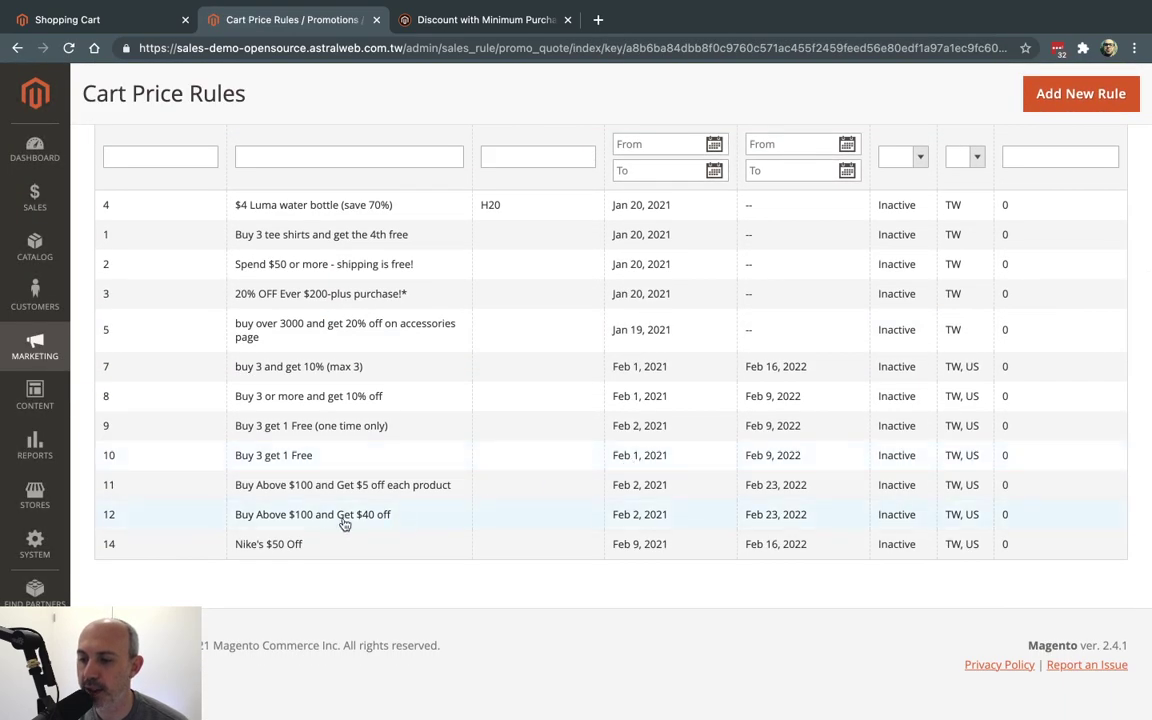
click(284, 518)
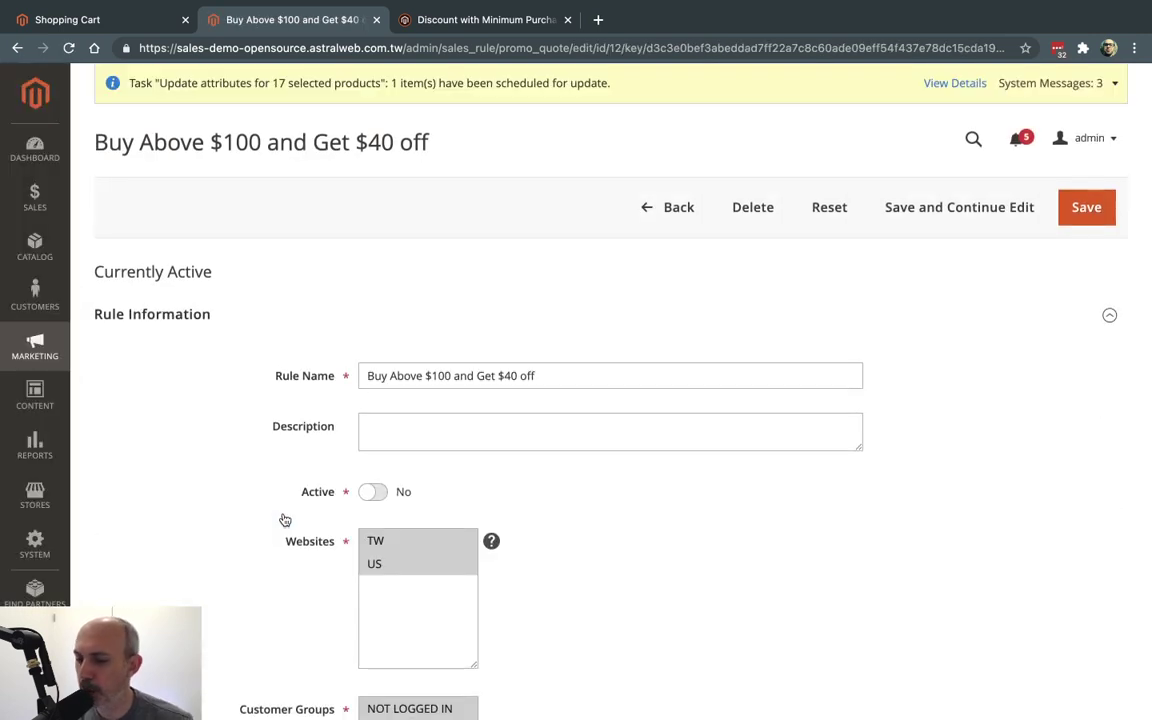
click(400, 494)
scroll(594, 535, down, 6)
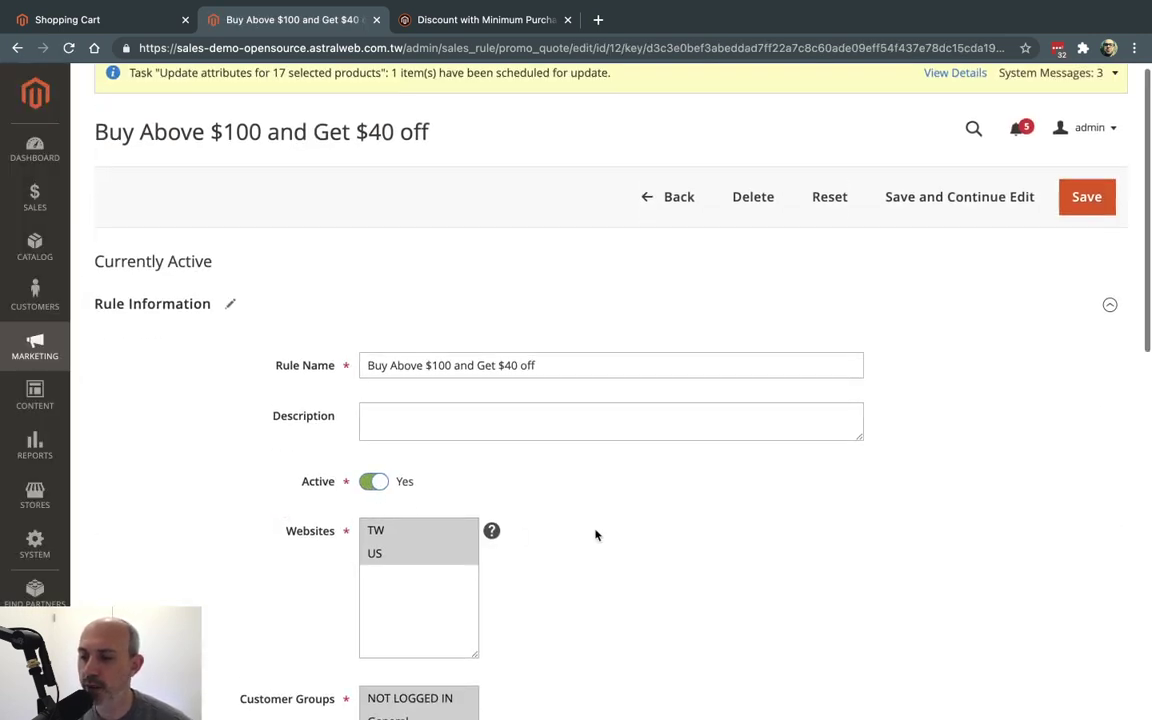
scroll(595, 535, up, 6)
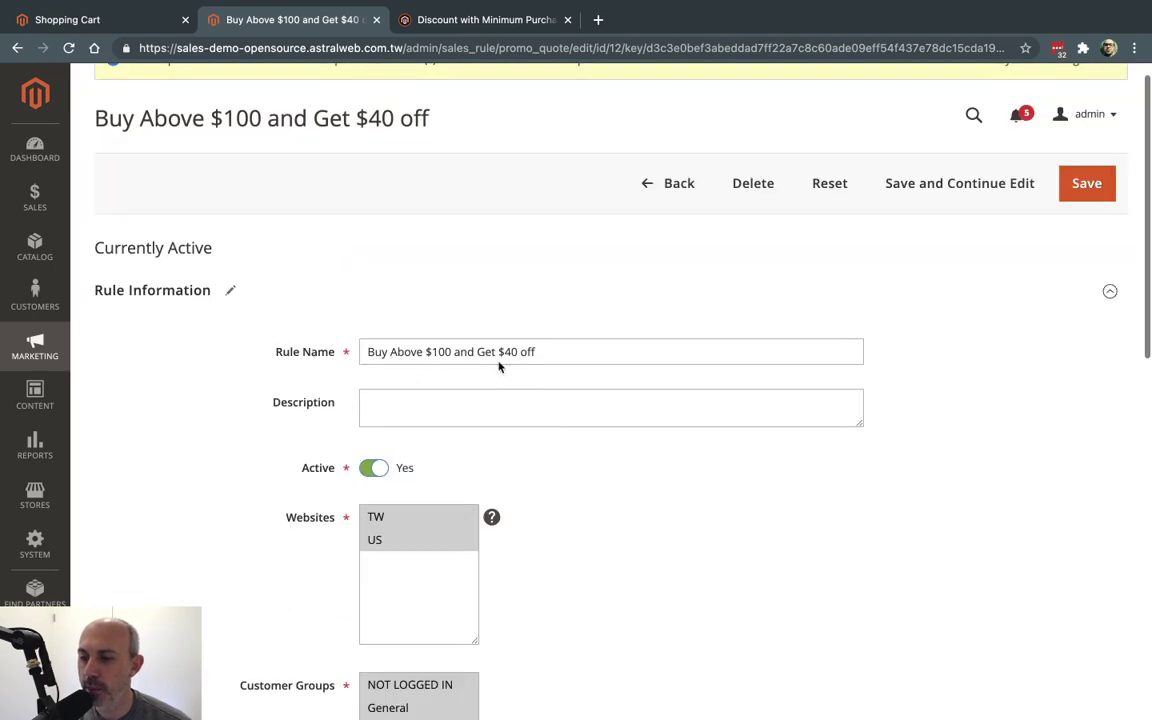
scroll(566, 366, down, 10)
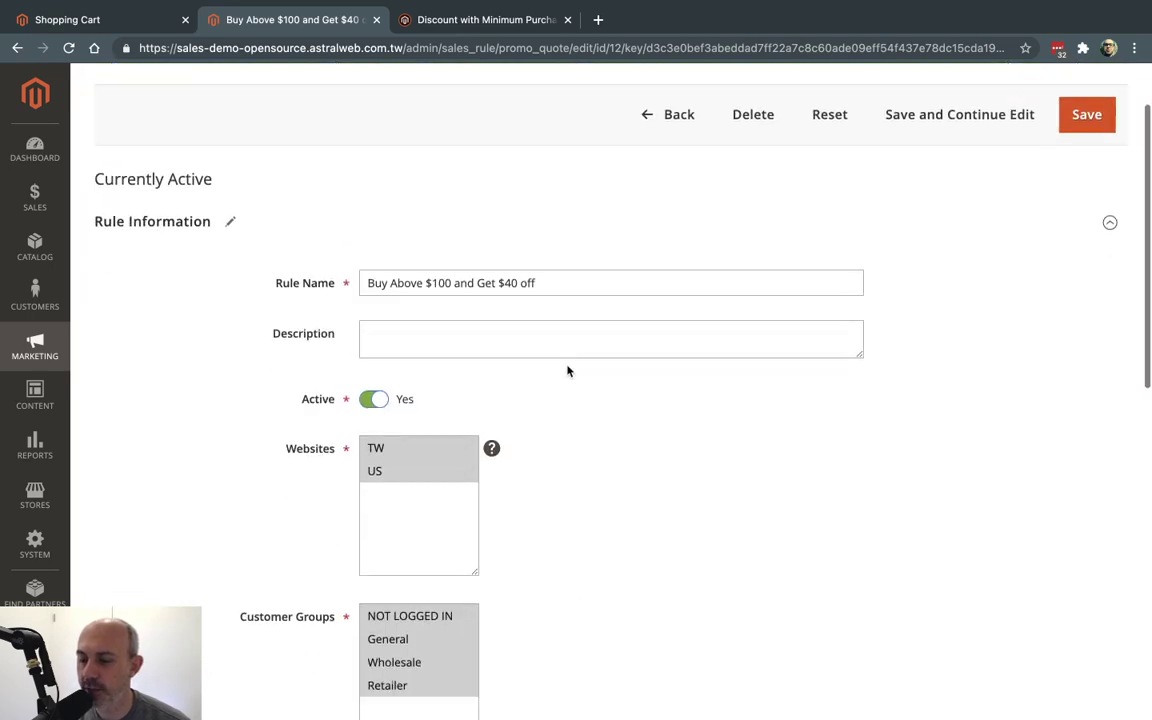
Examine the $40 off rule's subtotal condition and its Actions settings, including the Apply type options and the discount amount
click(413, 365)
scroll(413, 372, down, 4)
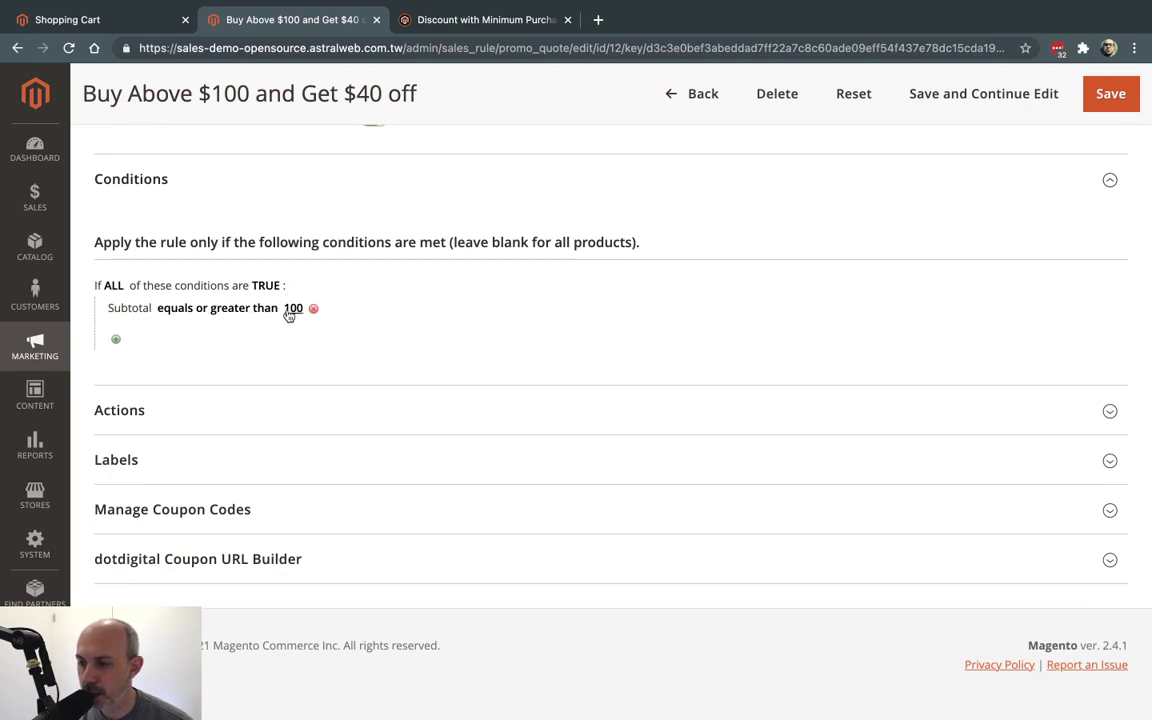
click(292, 397)
scroll(292, 397, down, 3)
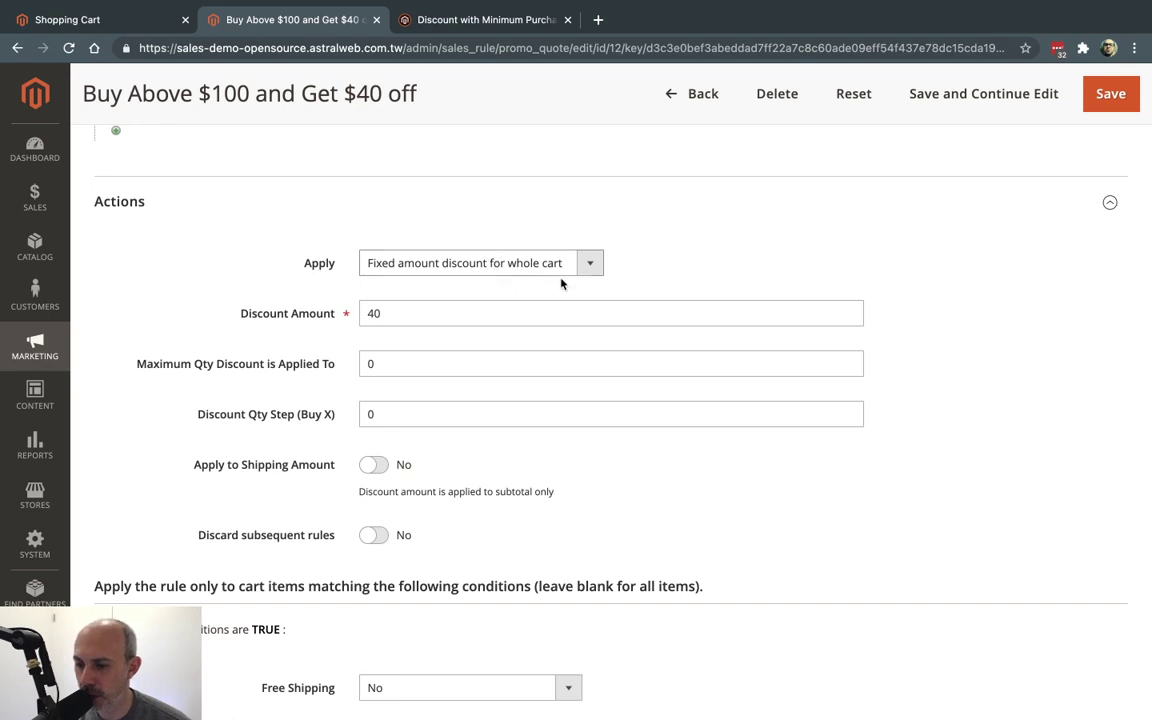
click(508, 260)
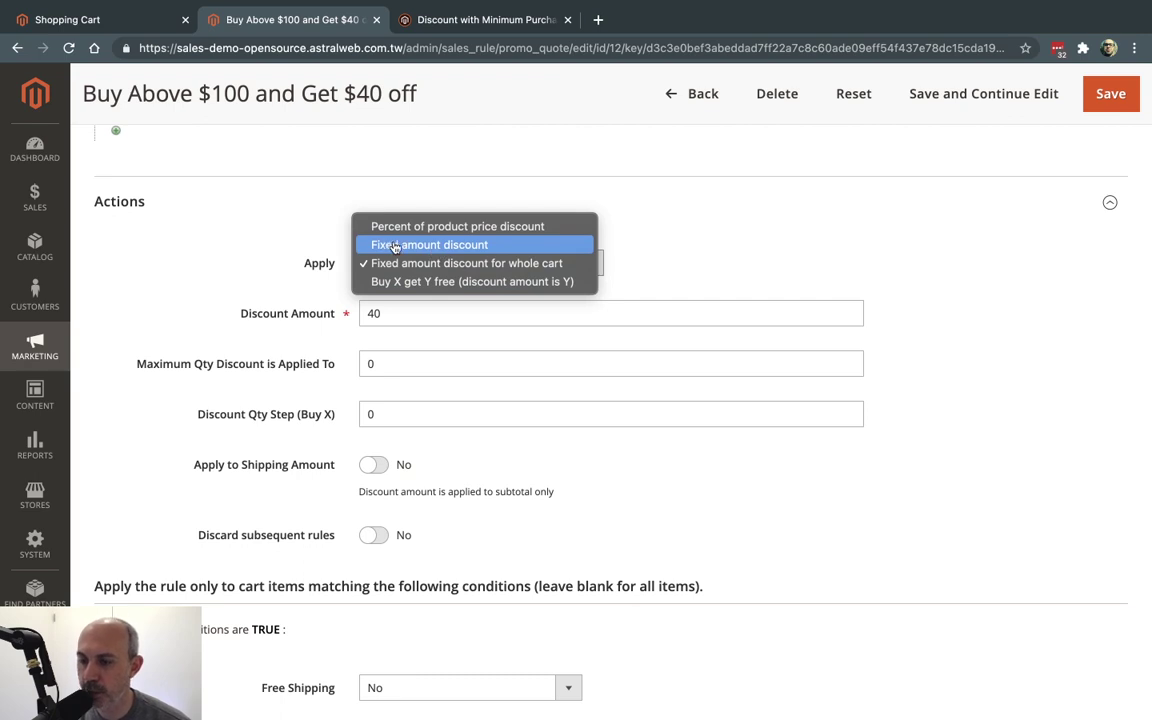
click(484, 265)
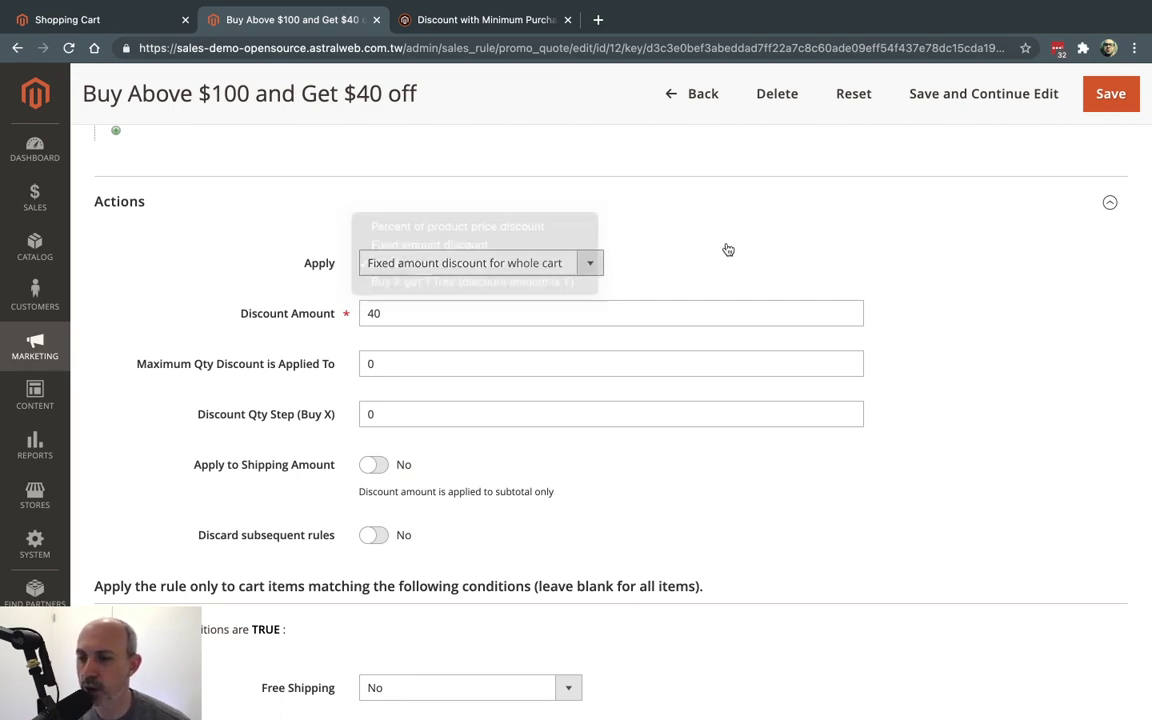
drag(460, 308, 352, 311)
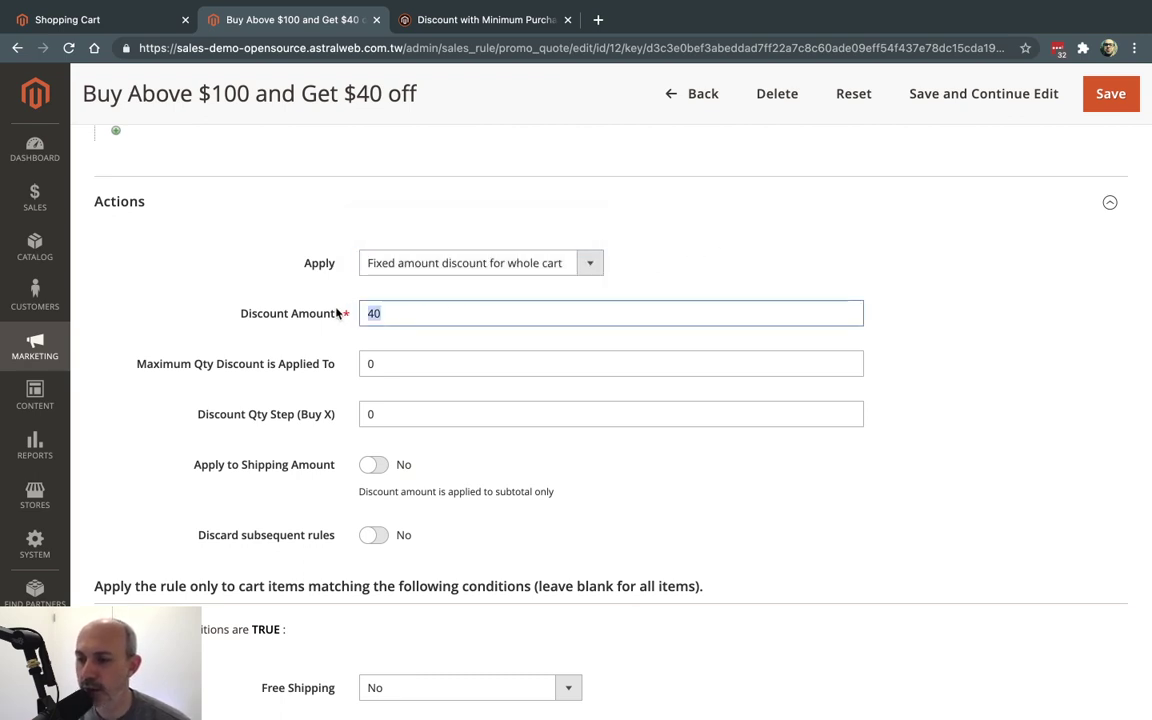
scroll(167, 445, down, 3)
Save the $40 off rule while keeping it open for editing, and reload the shopping cart to check the discount
click(945, 92)
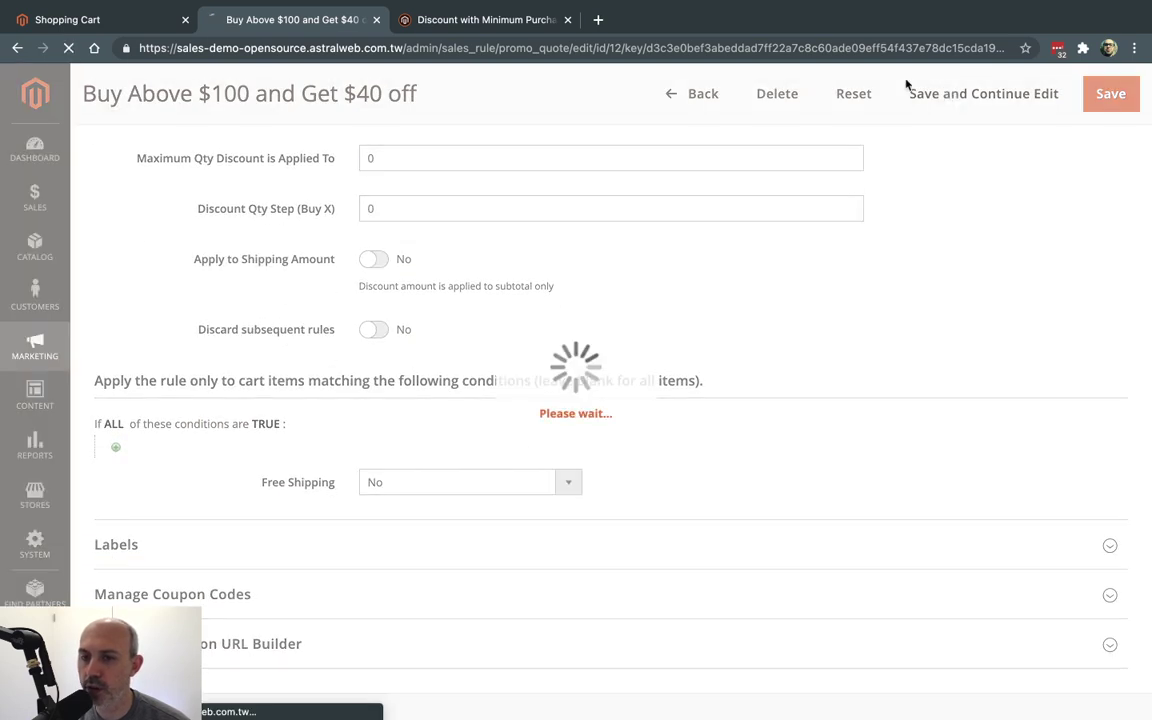
click(137, 20)
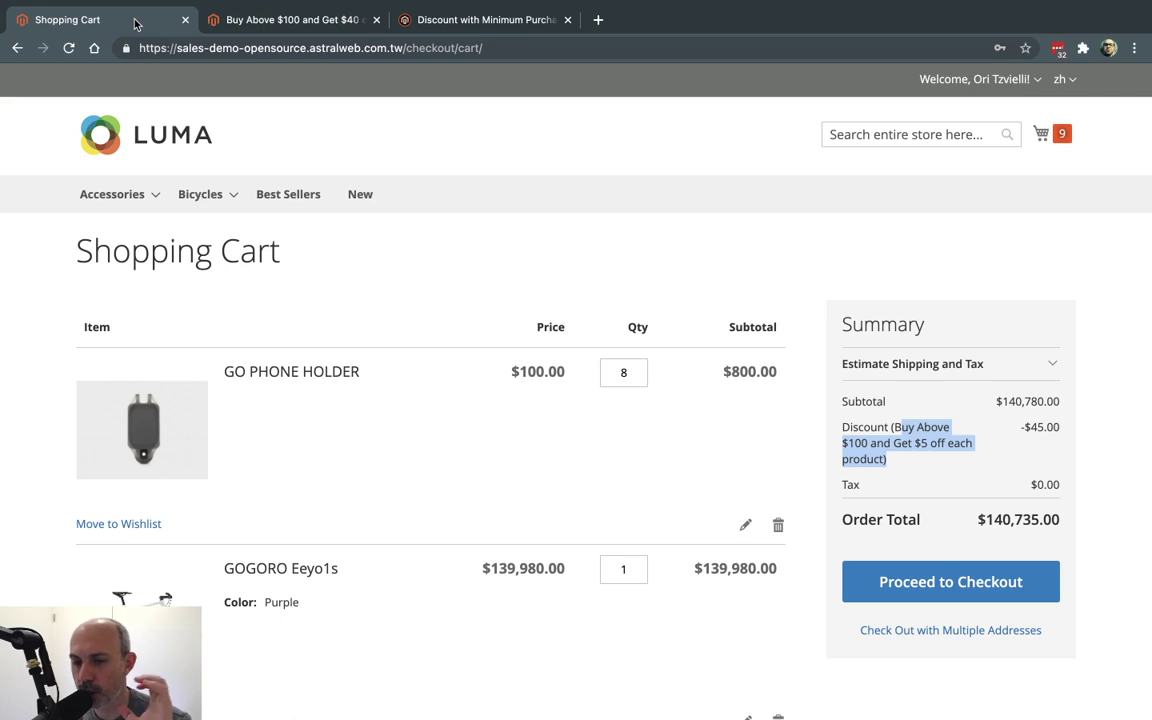
key(super+r)
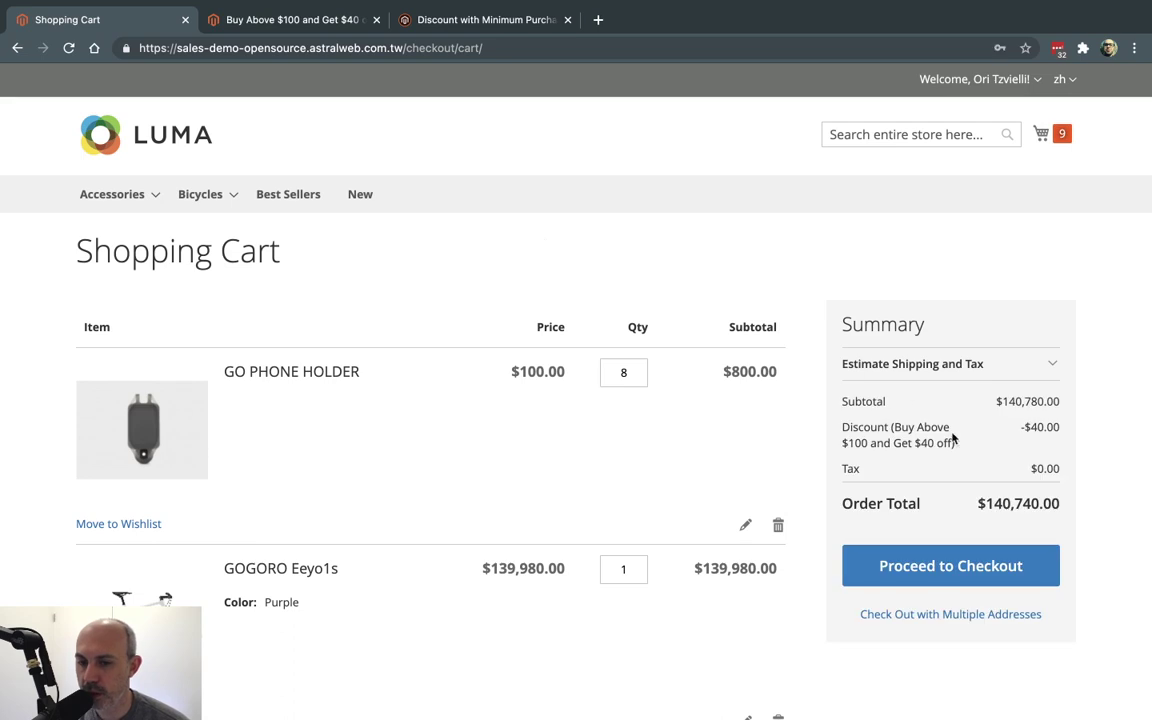
drag(1024, 430, 1055, 430)
Return to the rule "Buy Above $100 and Get $40 off", deactivate it, and save it
click(296, 24)
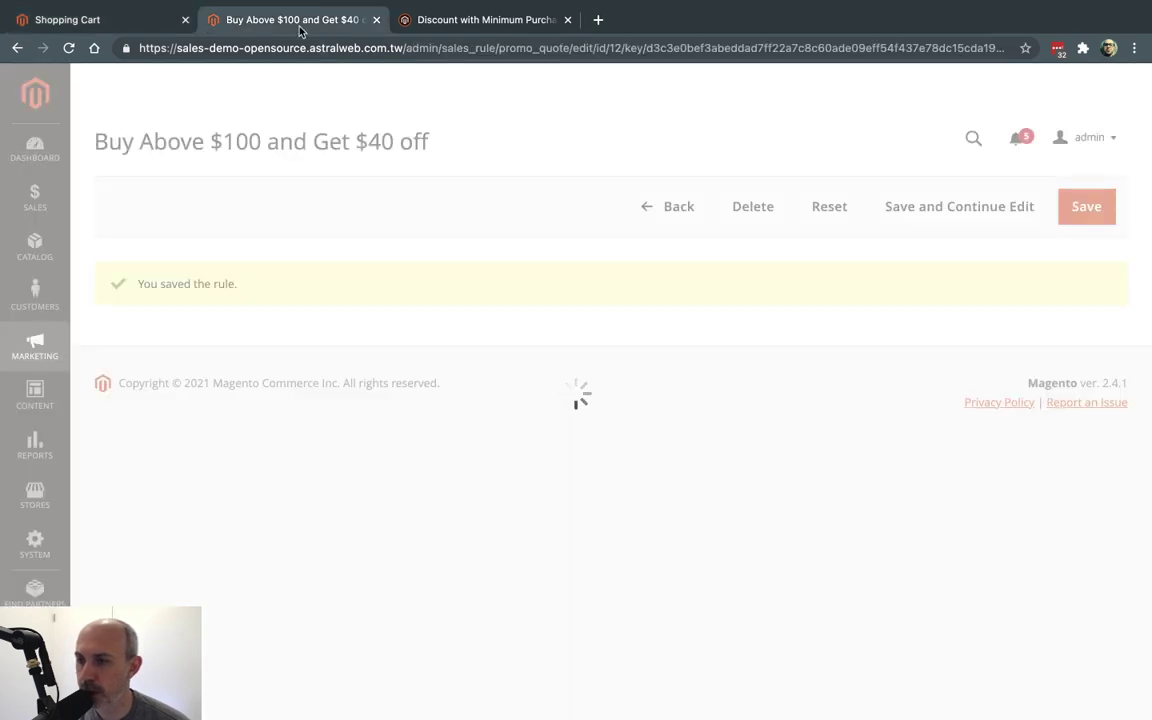
click(674, 213)
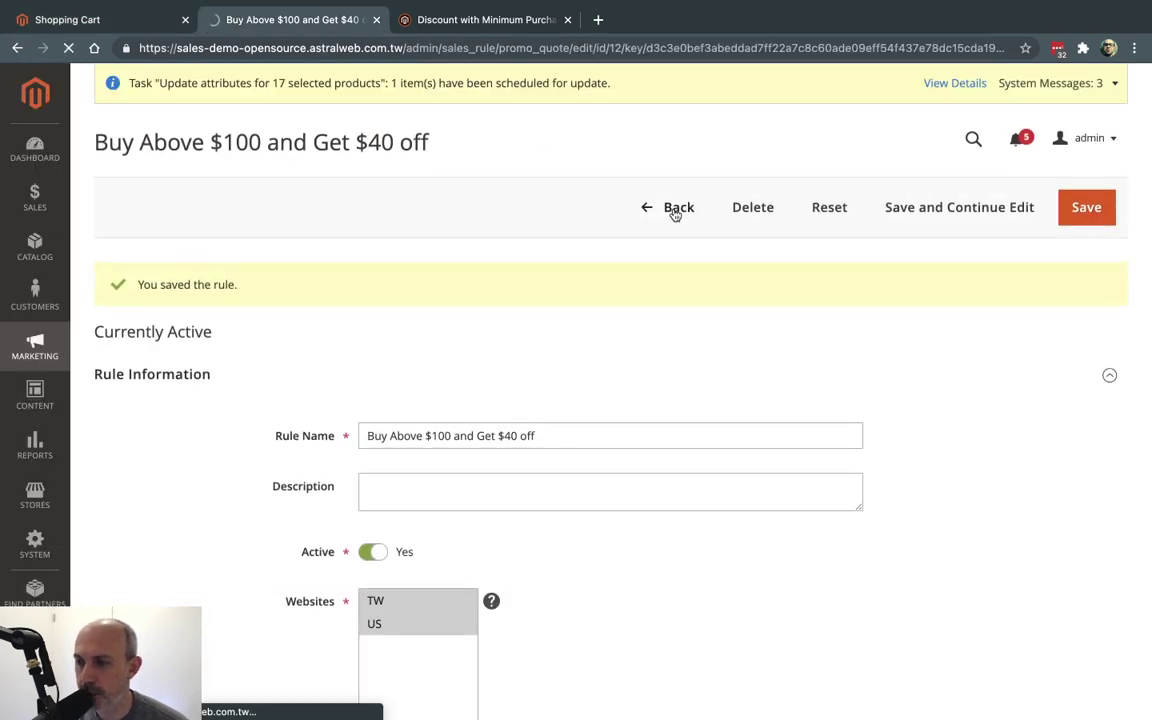
scroll(660, 340, down, 5)
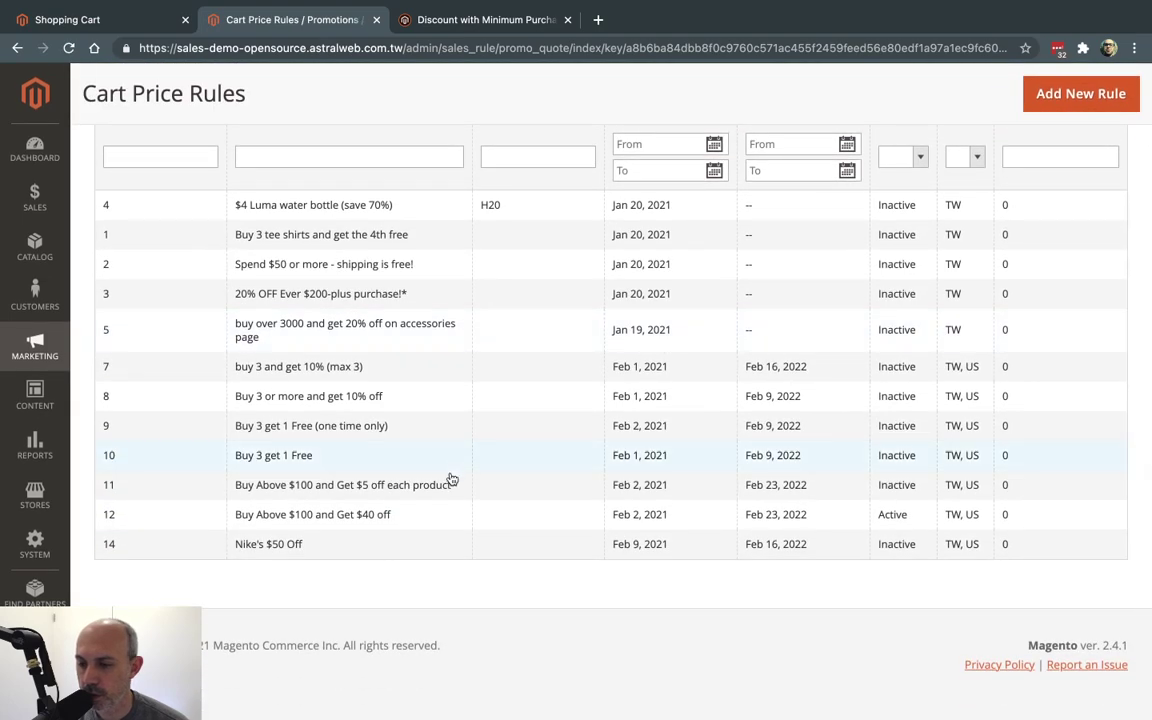
click(400, 521)
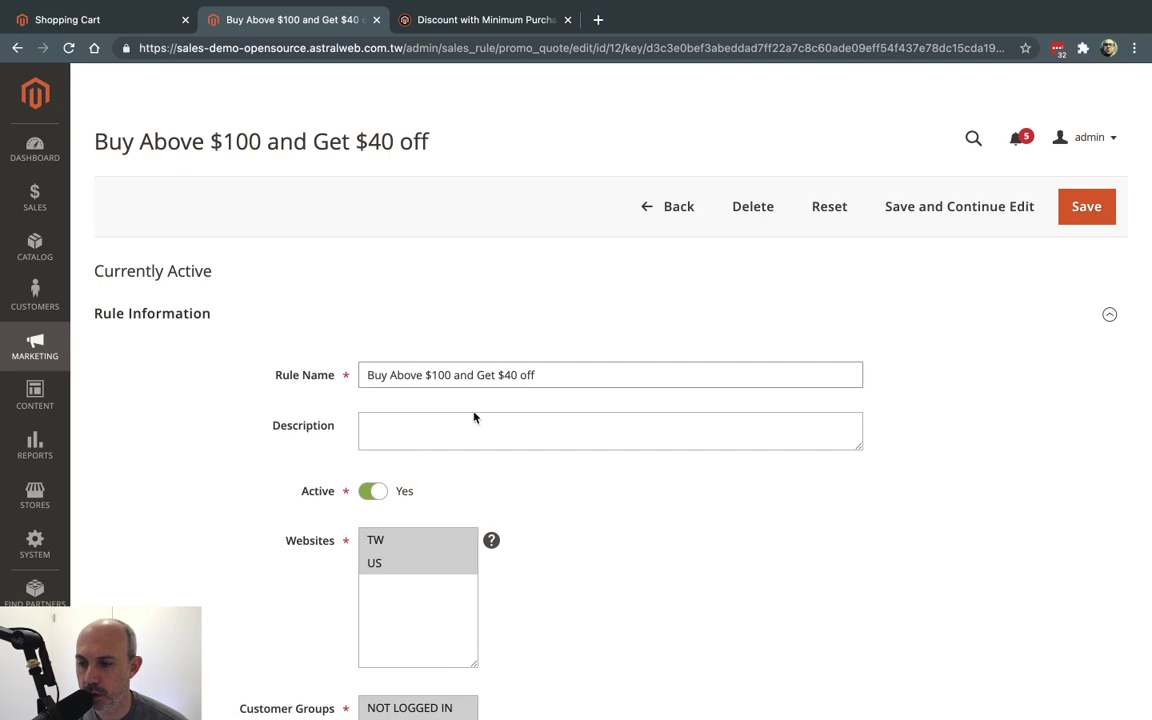
click(372, 491)
click(1086, 206)
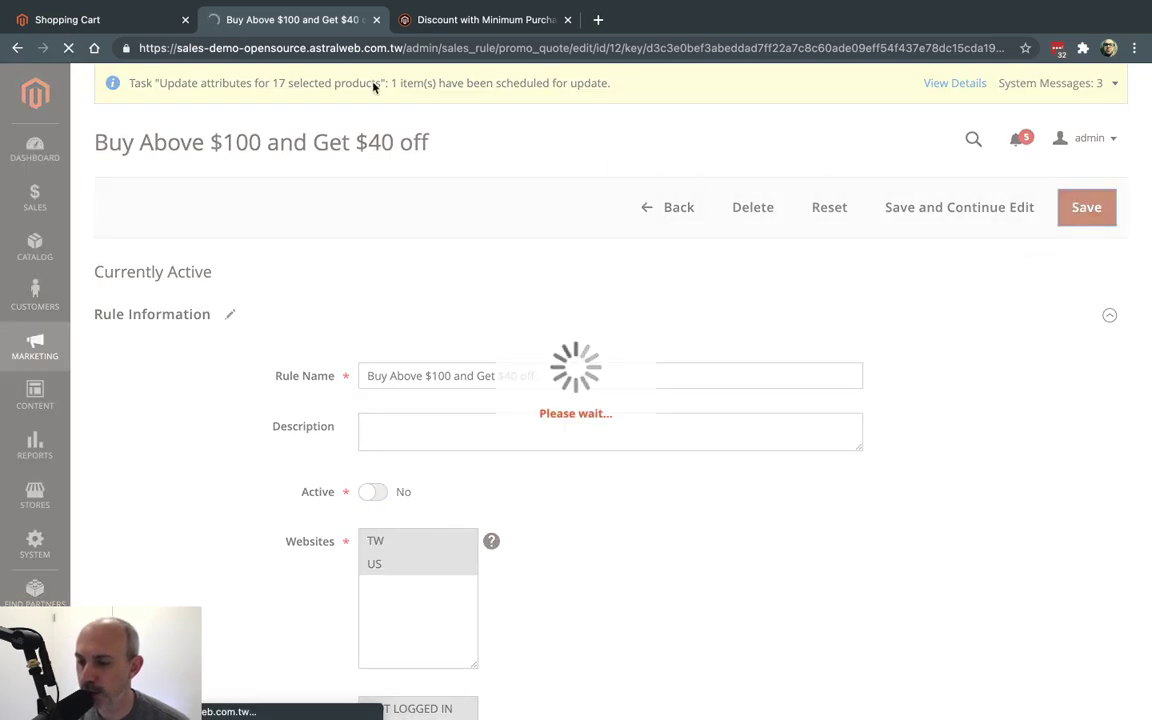
Open the cart price rule "Nike's $50 Off" and review its name and general rule information
scroll(440, 445, down, 3)
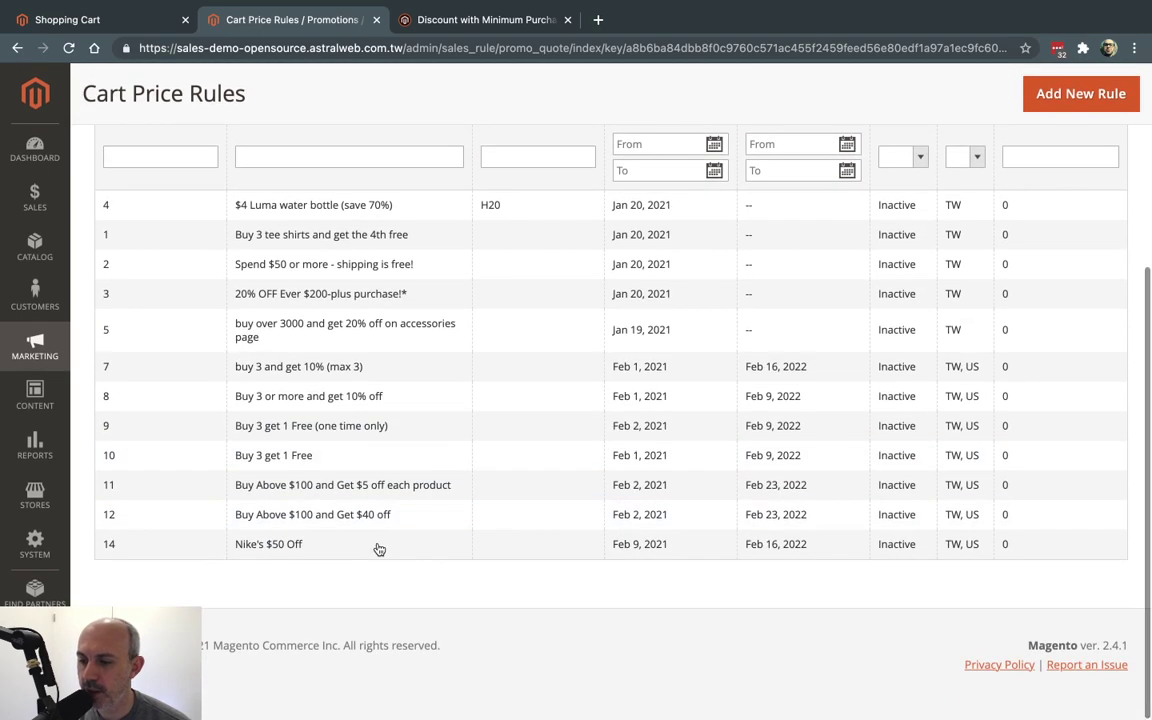
click(379, 549)
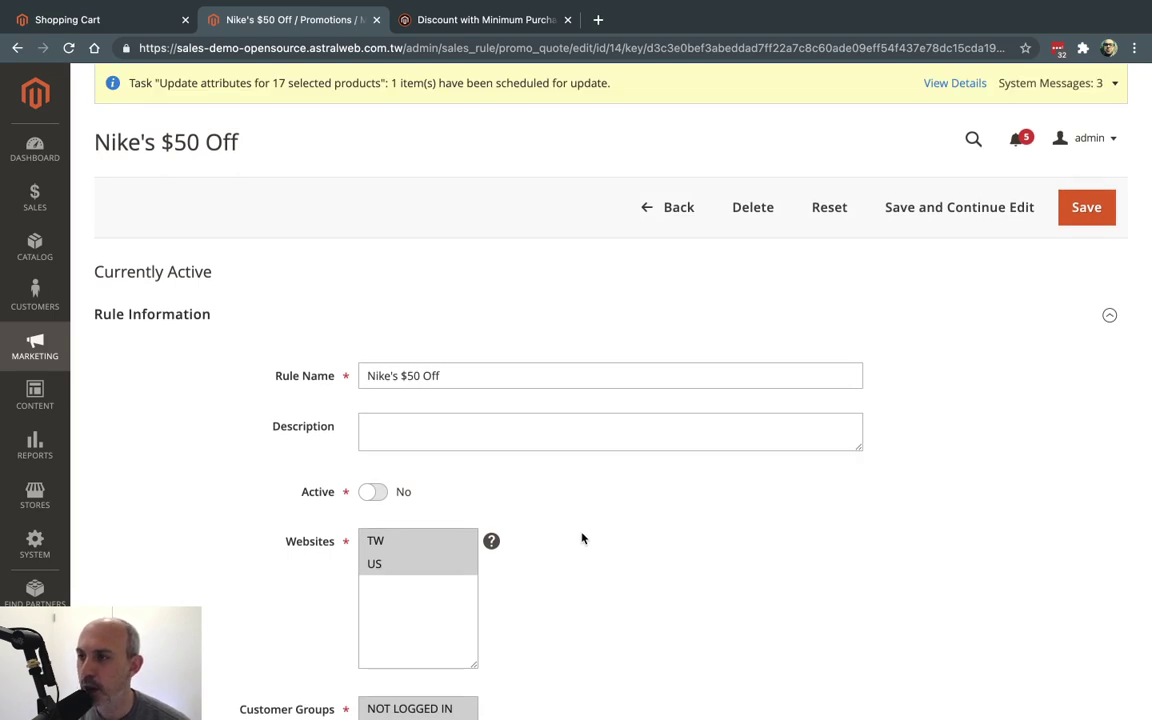
scroll(582, 539, down, 5)
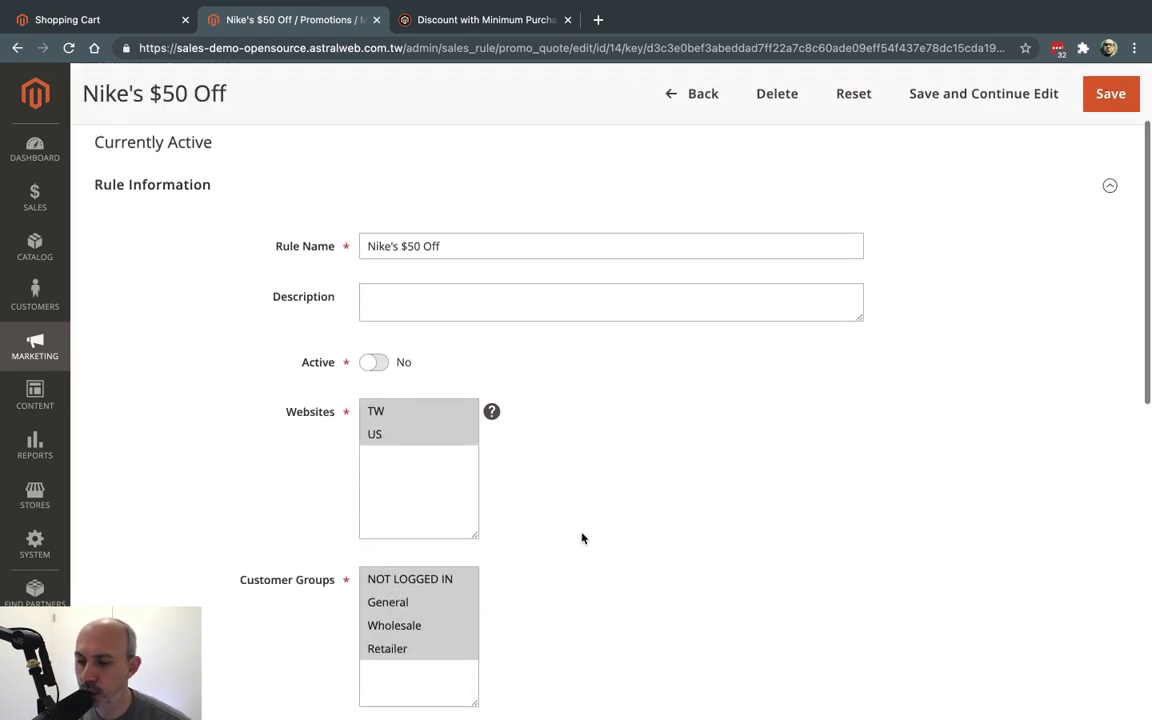
scroll(582, 539, down, 9)
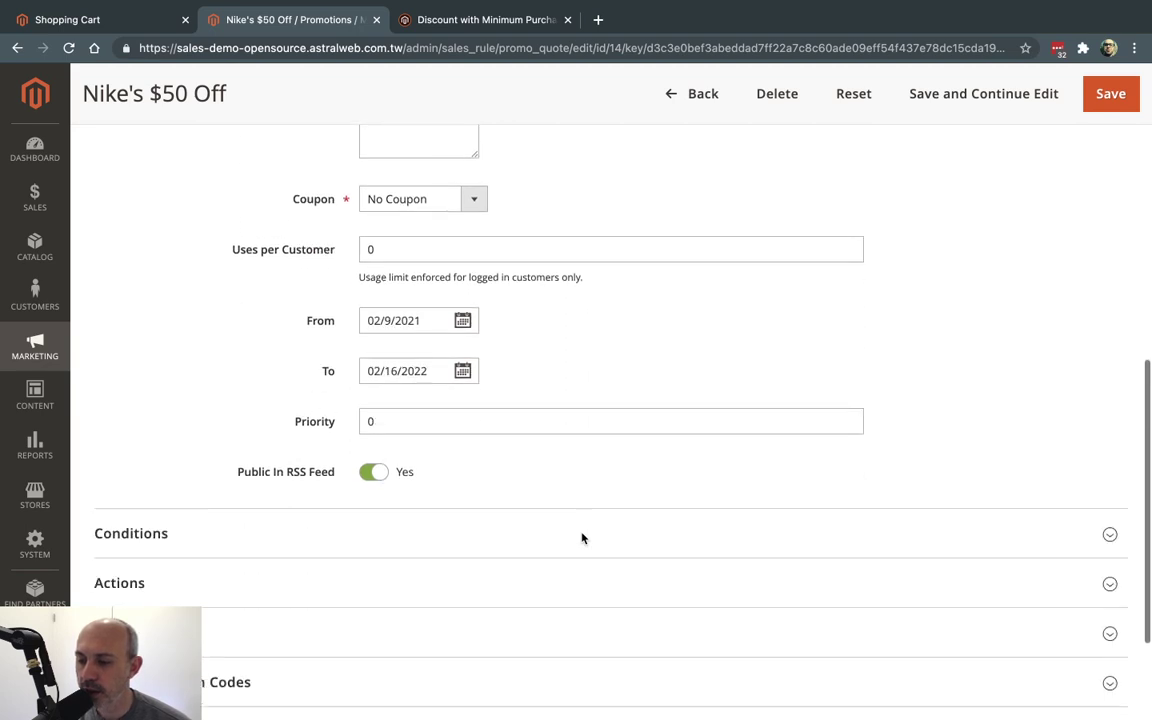
scroll(481, 420, up, 14)
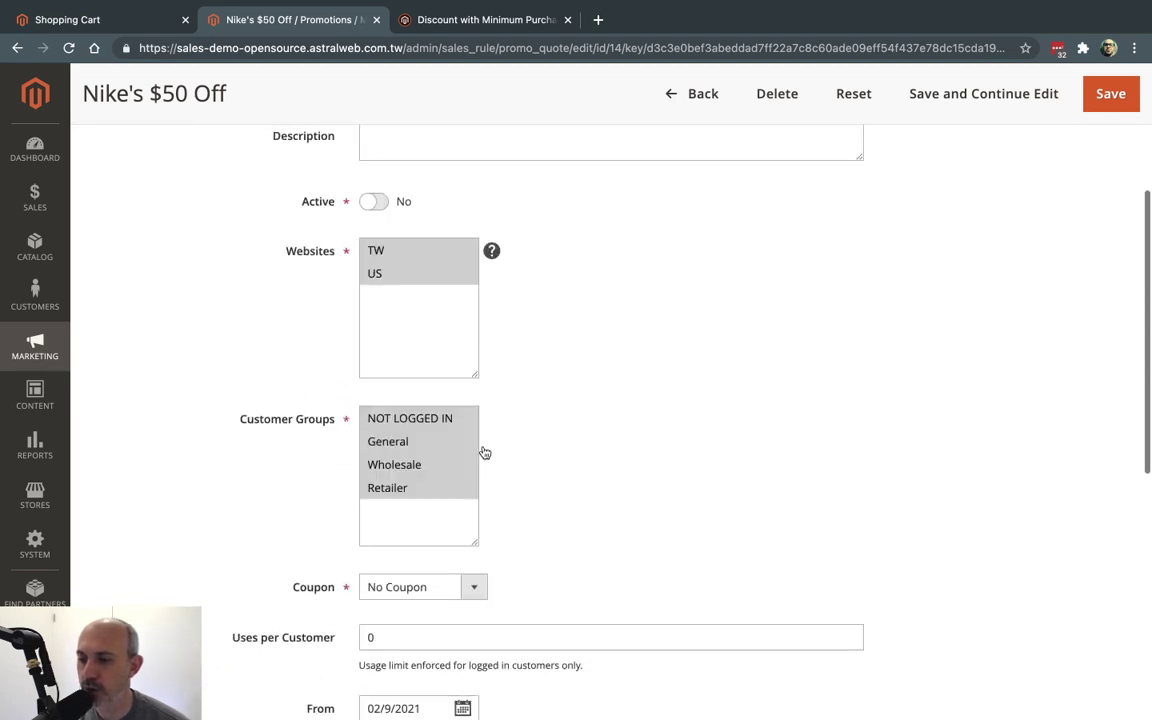
drag(453, 255, 360, 256)
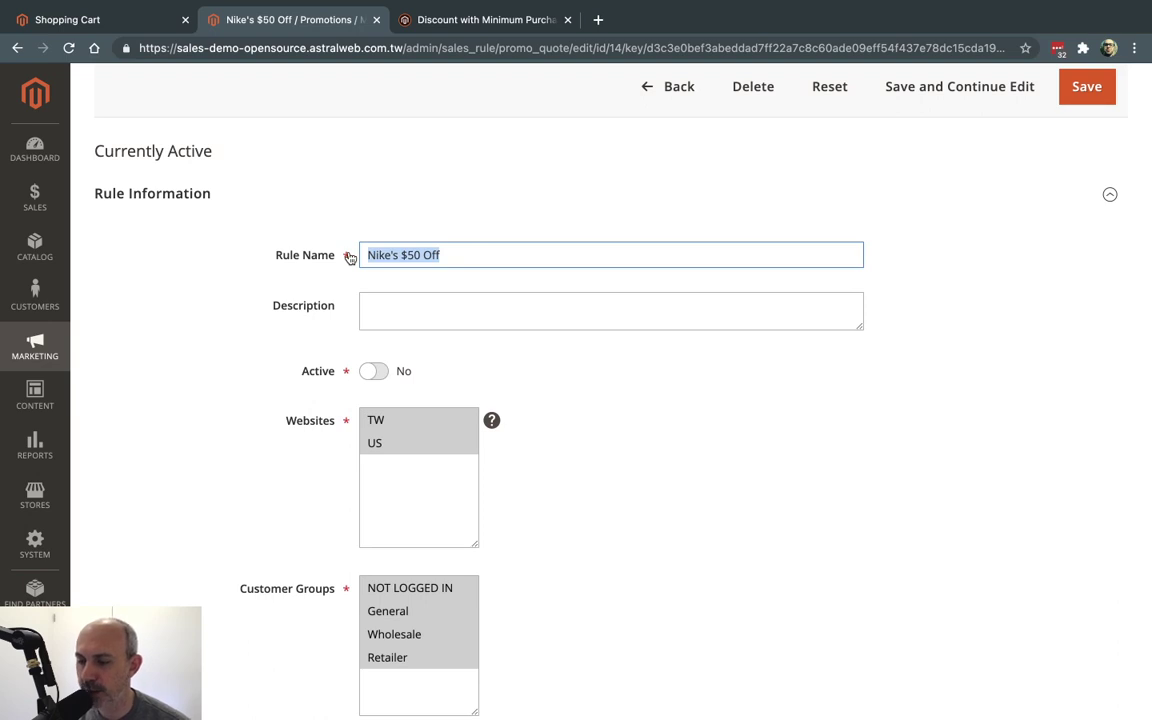
scroll(735, 481, down, 2)
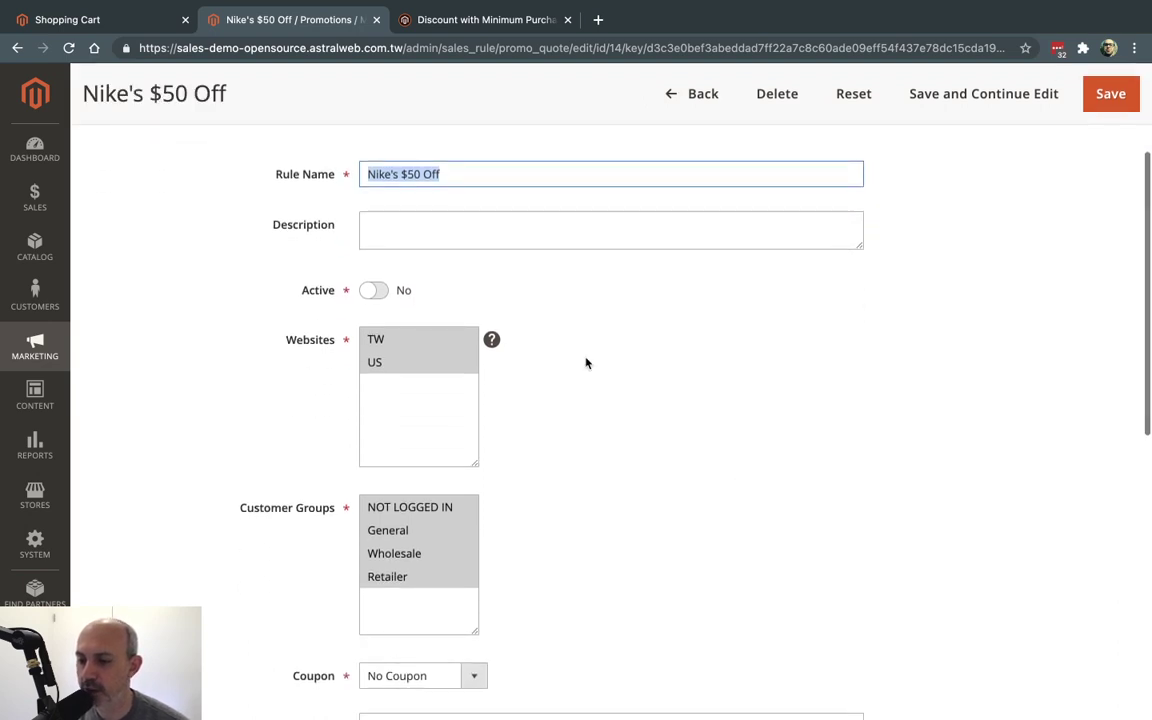
scroll(586, 362, down, 9)
scroll(586, 362, down, 2)
Examine the Nike rule's item-found condition and the brand values available for it
click(340, 388)
scroll(337, 386, down, 3)
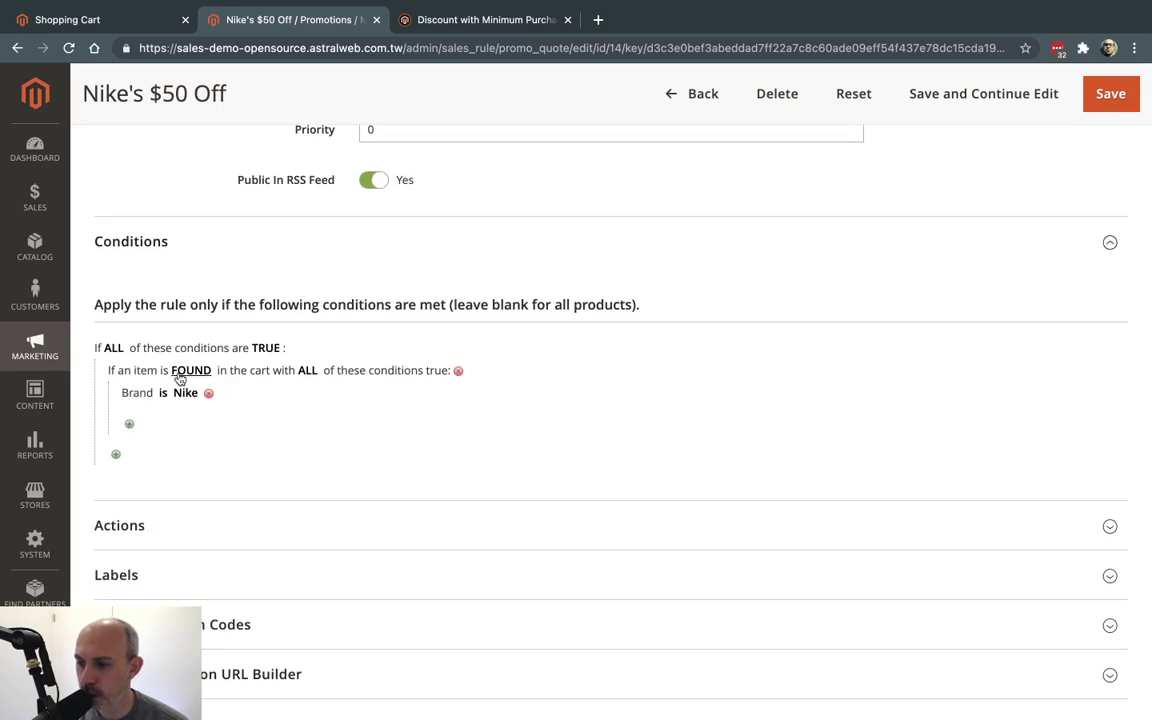
click(188, 393)
click(250, 395)
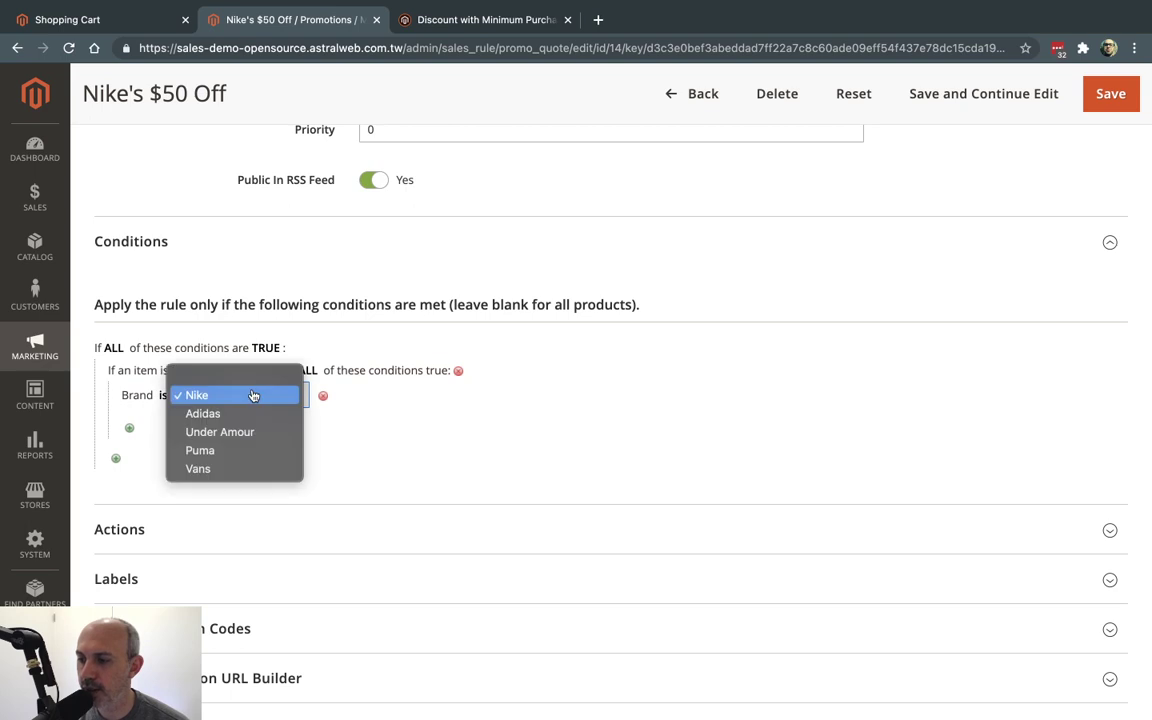
click(427, 438)
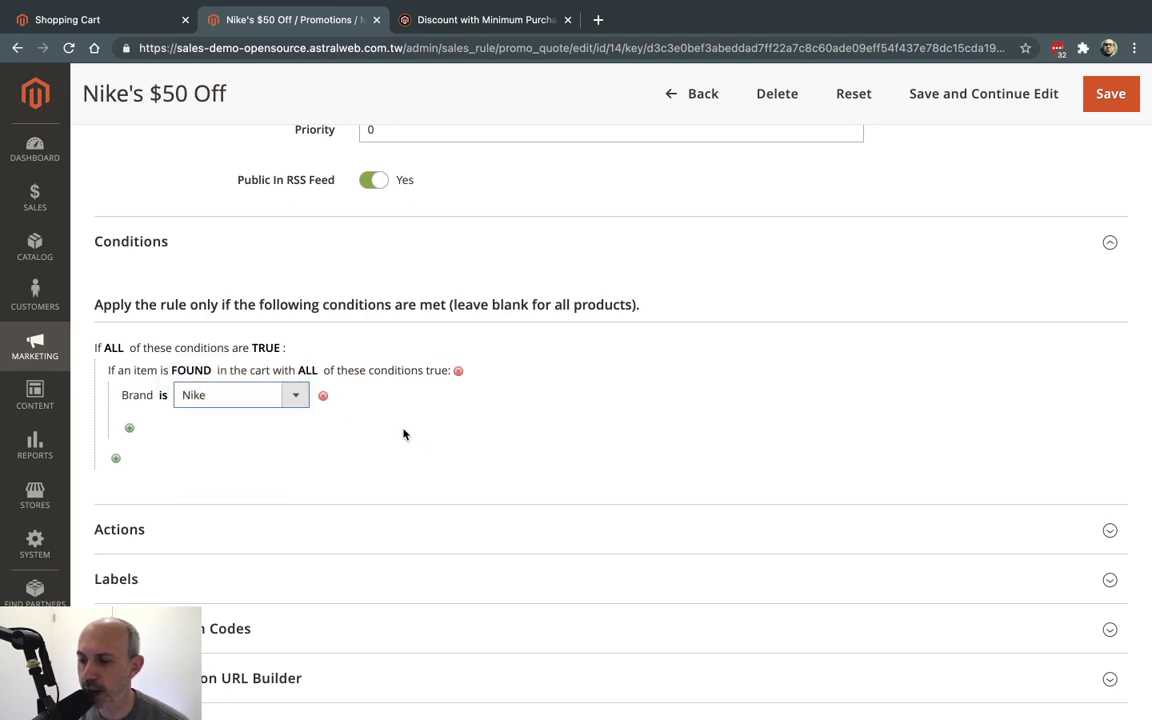
Remove the Brand condition from the Nike rule and browse the product attributes offered for a new condition, without choosing one
click(319, 401)
click(208, 393)
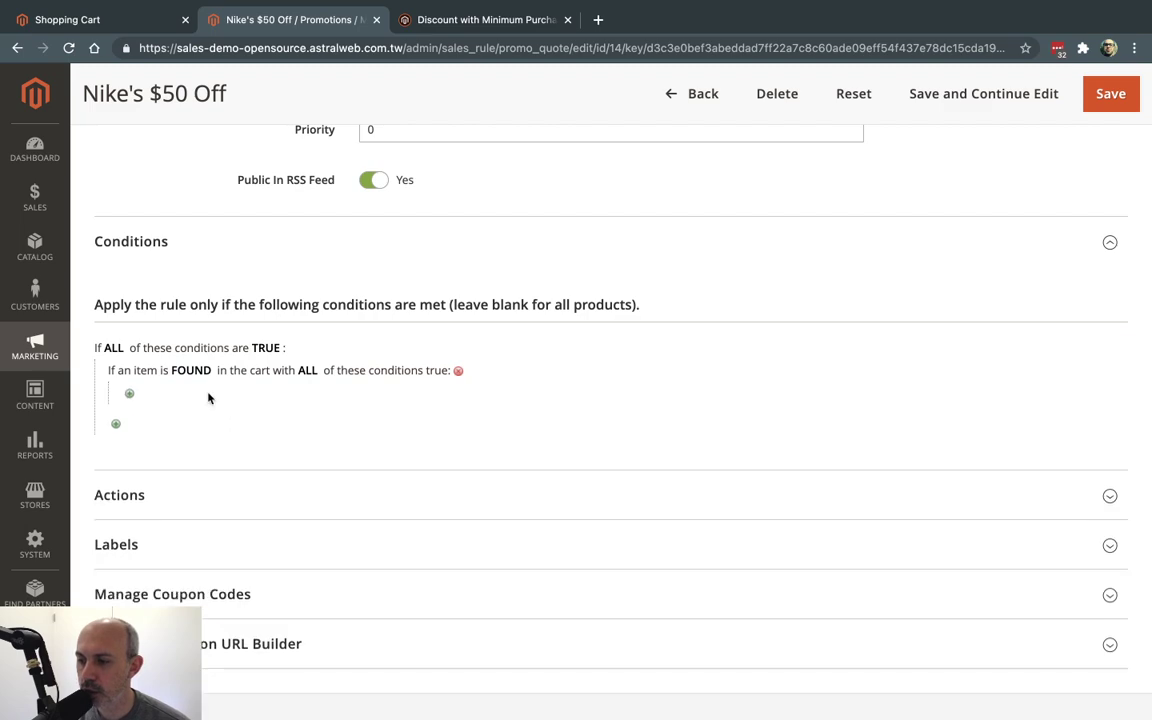
click(131, 392)
click(135, 396)
scroll(263, 555, down, 10)
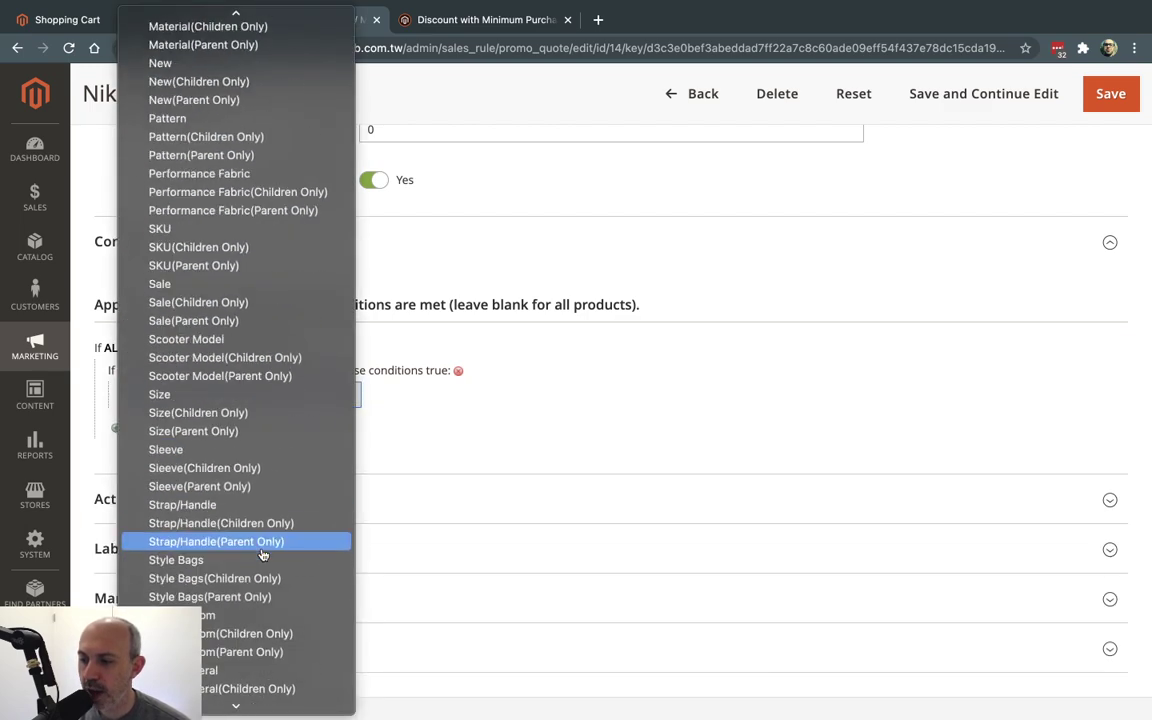
scroll(263, 555, down, 2)
scroll(263, 555, up, 10)
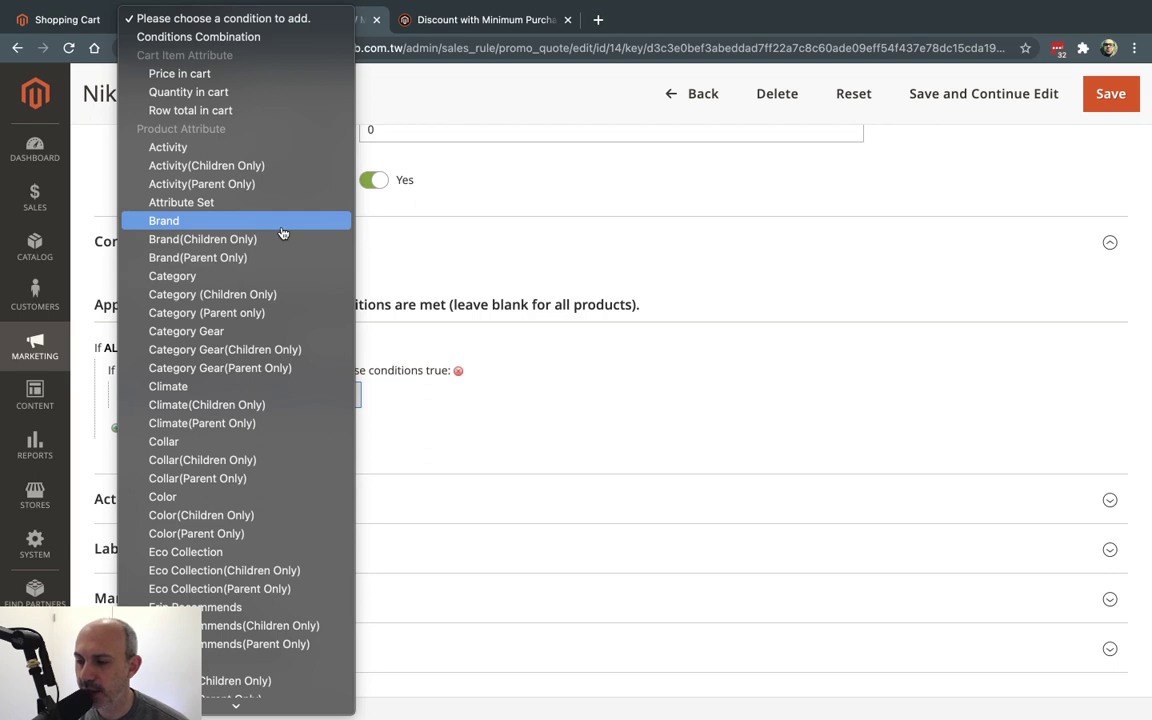
click(470, 278)
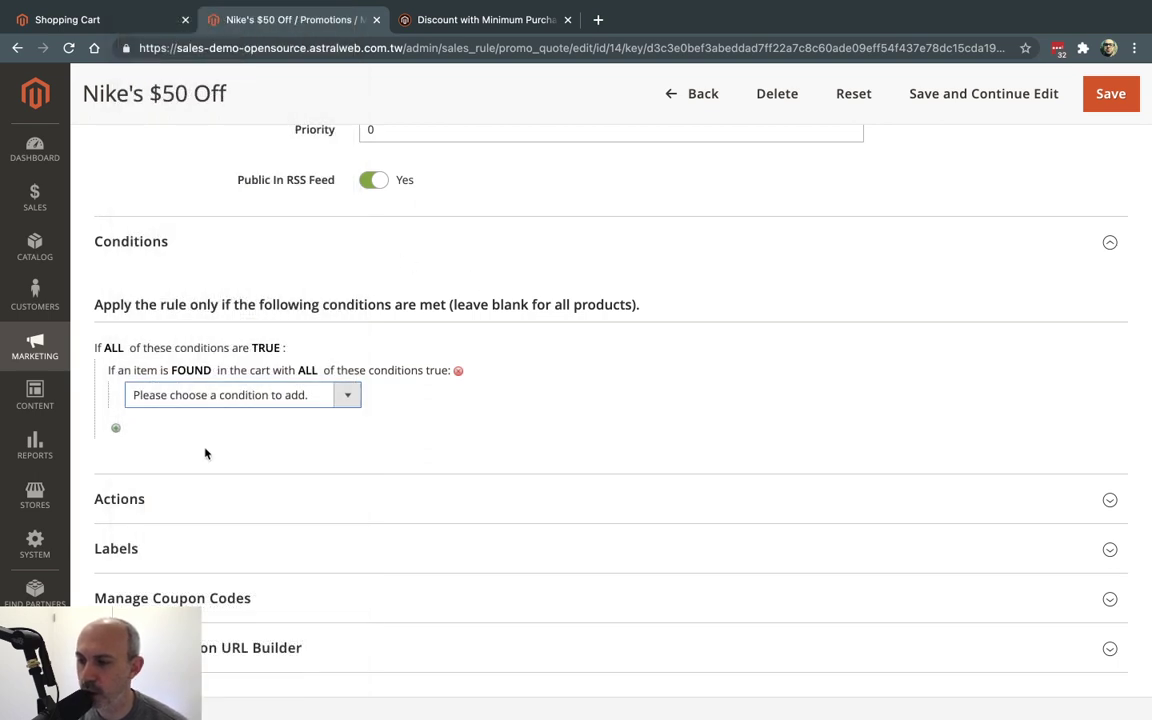
Open the store's product attributes list and filter it by the attribute code "brand"
click(35, 545)
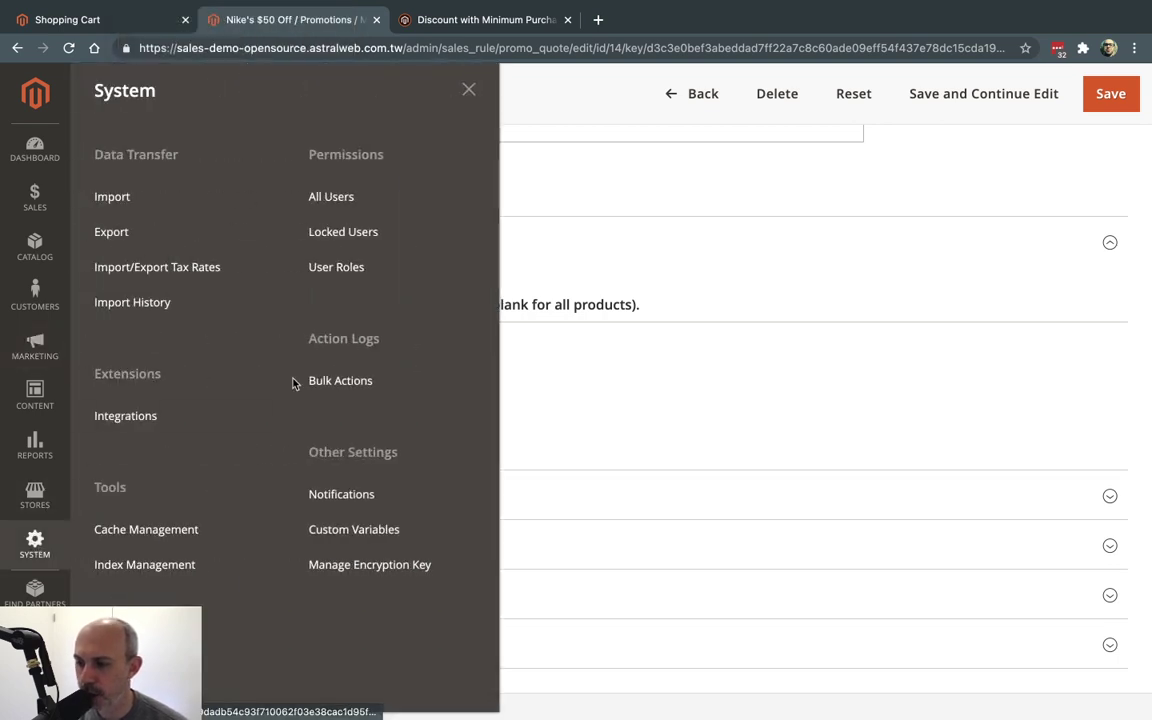
click(38, 494)
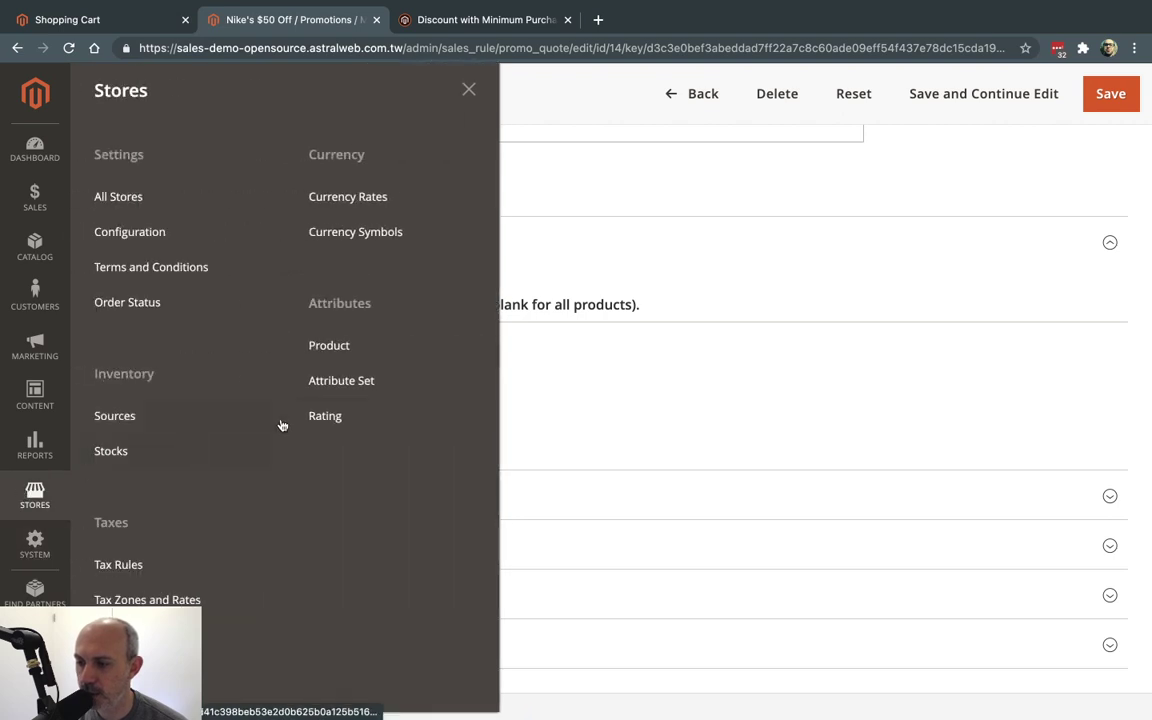
click(330, 346)
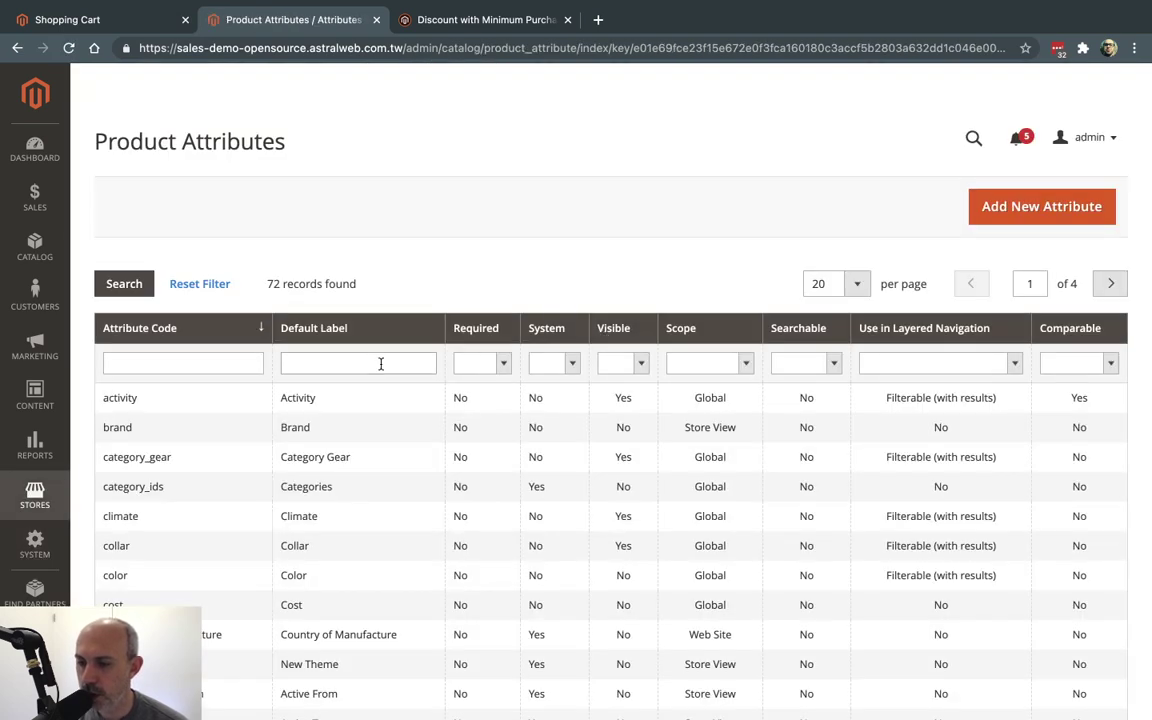
click(217, 363)
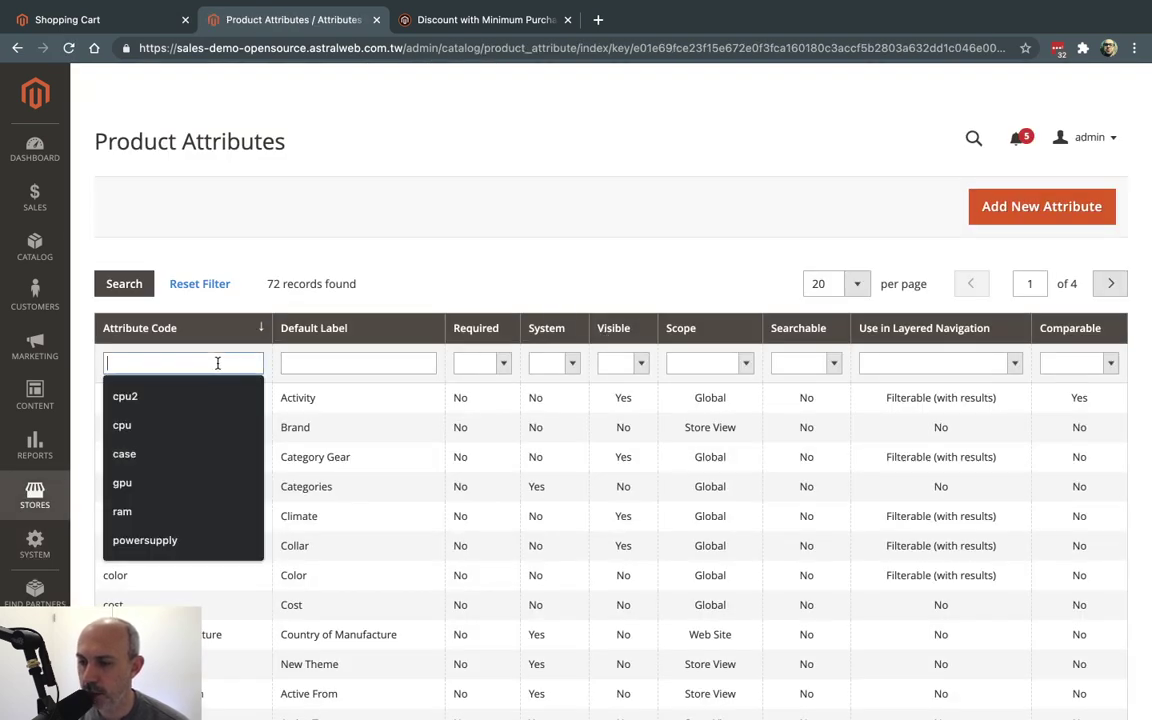
text(brand)
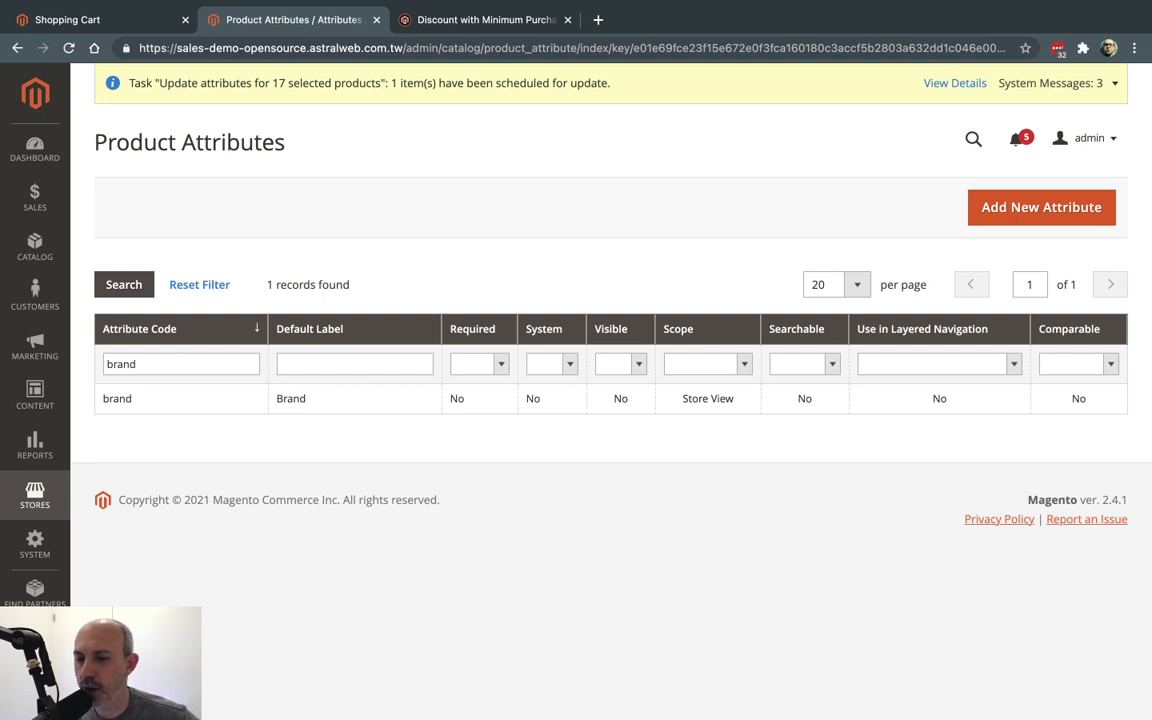
Open the brand attribute and examine its option values and the storefront property "Use for Promo Rule Conditions"
click(207, 410)
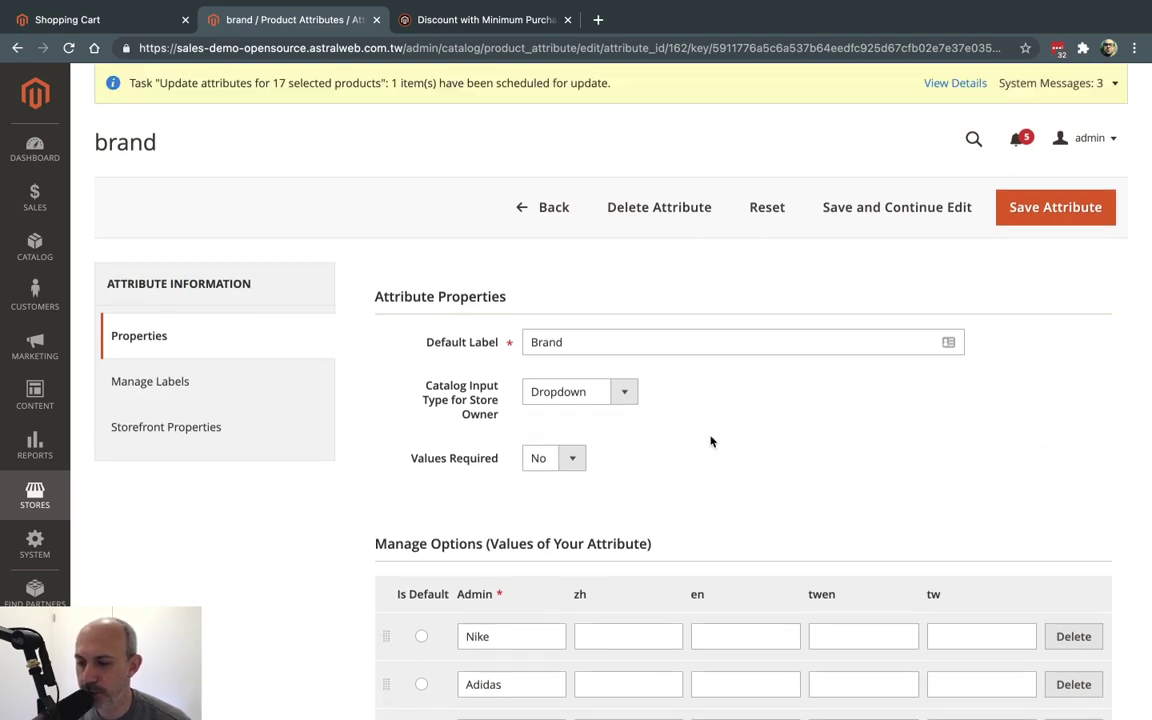
scroll(710, 440, down, 5)
click(532, 562)
scroll(257, 332, up, 6)
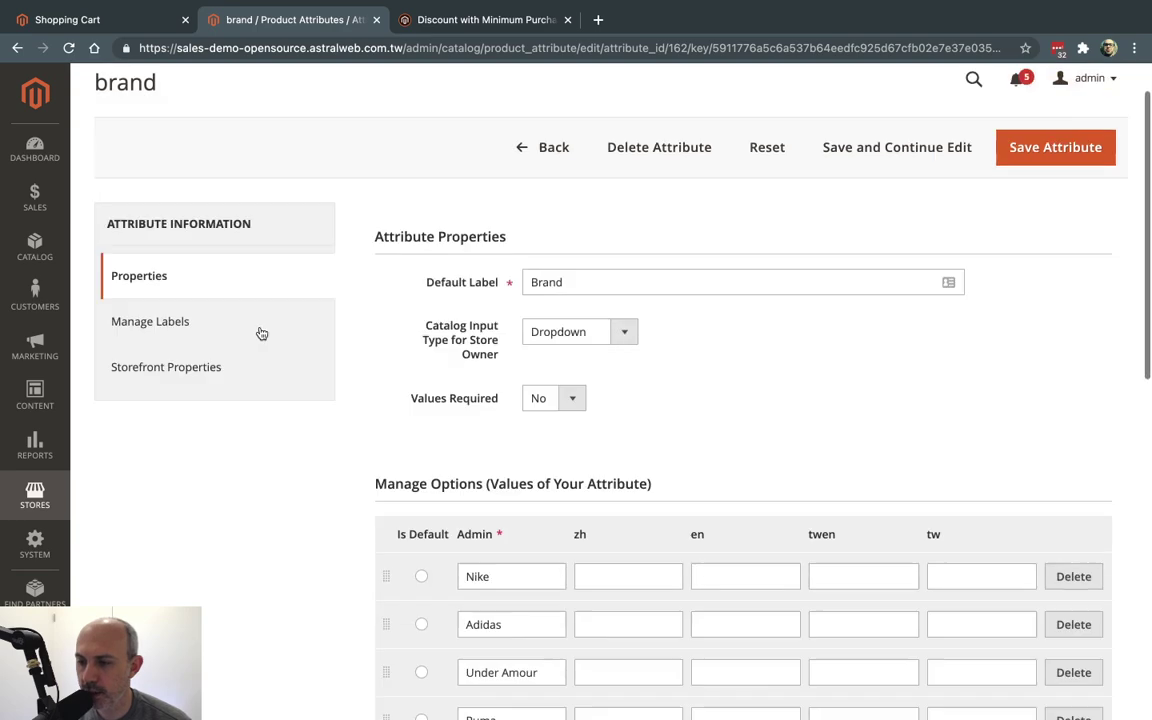
click(206, 427)
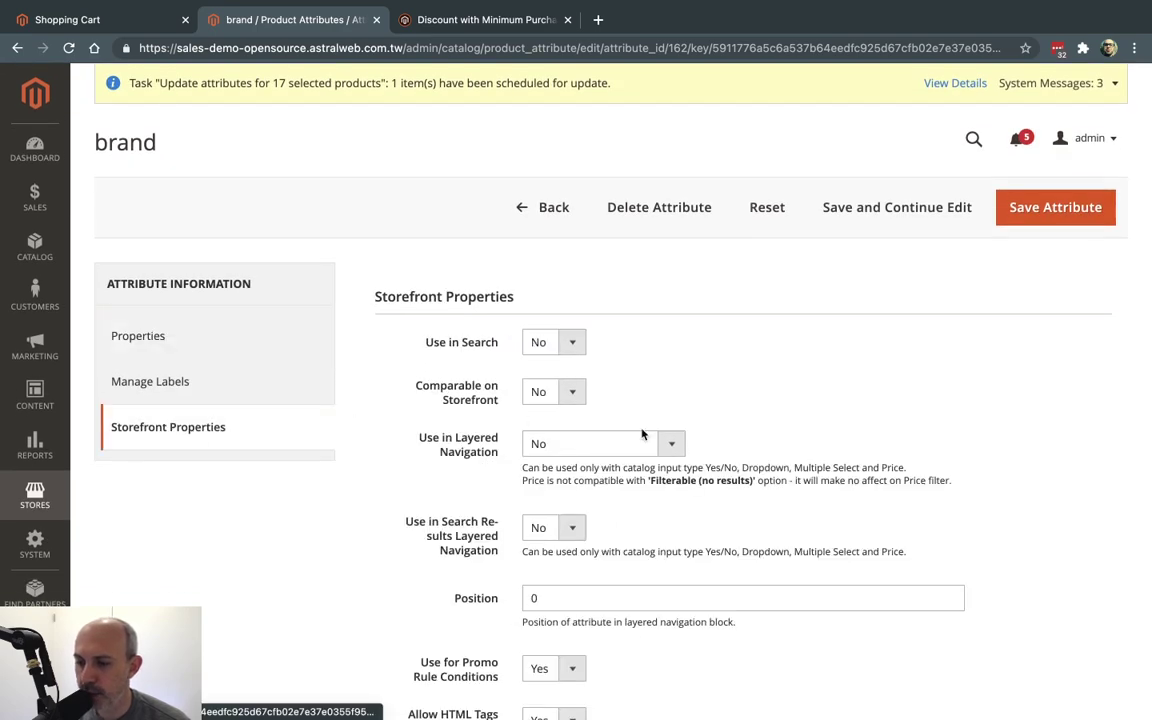
scroll(643, 434, down, 5)
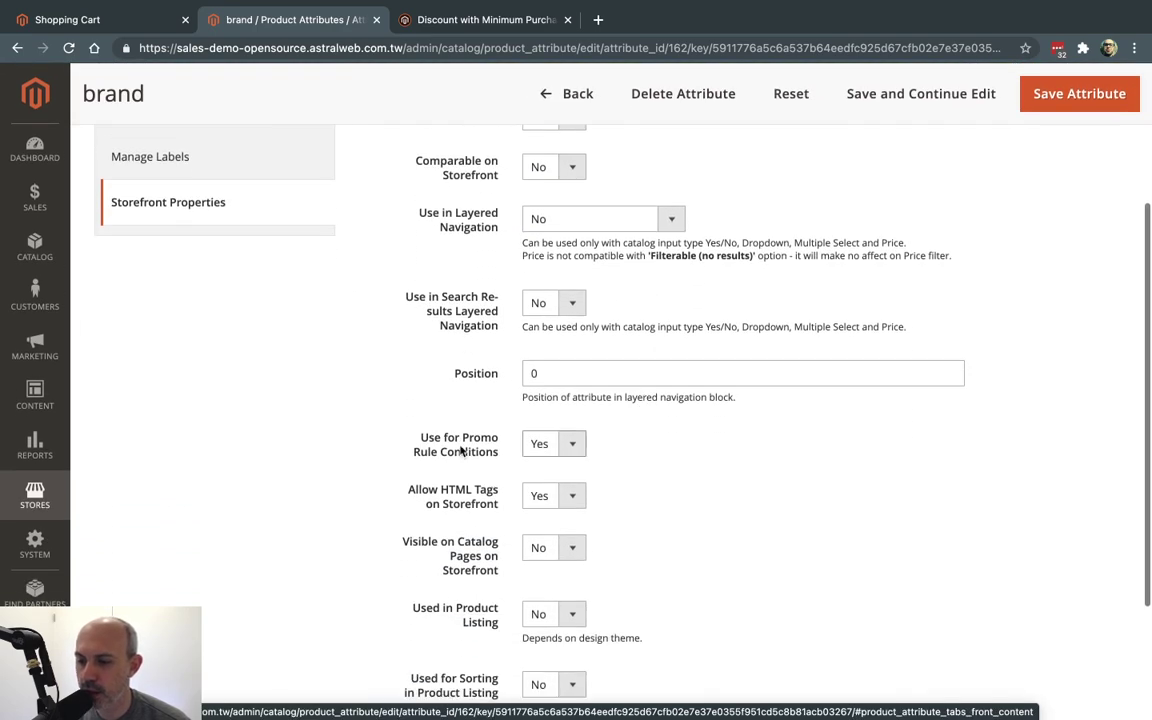
drag(416, 440, 500, 457)
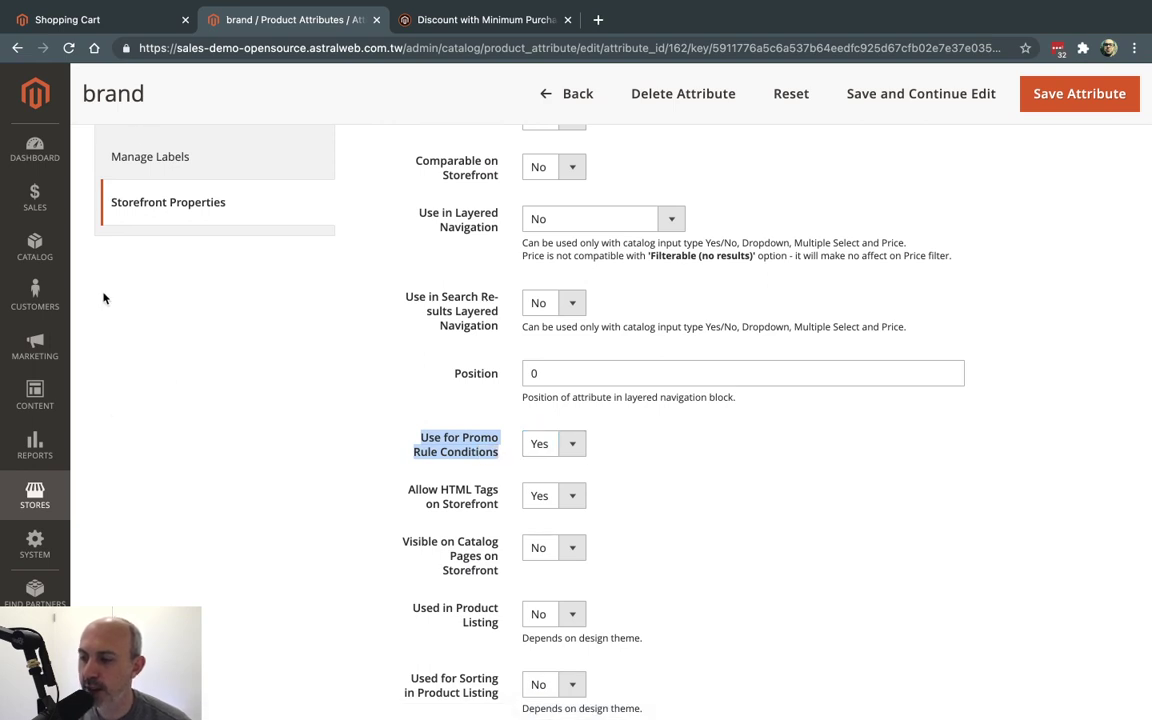
Return to the cart price rule "Nike's $50 Off" and expand its Conditions and Actions sections
click(35, 345)
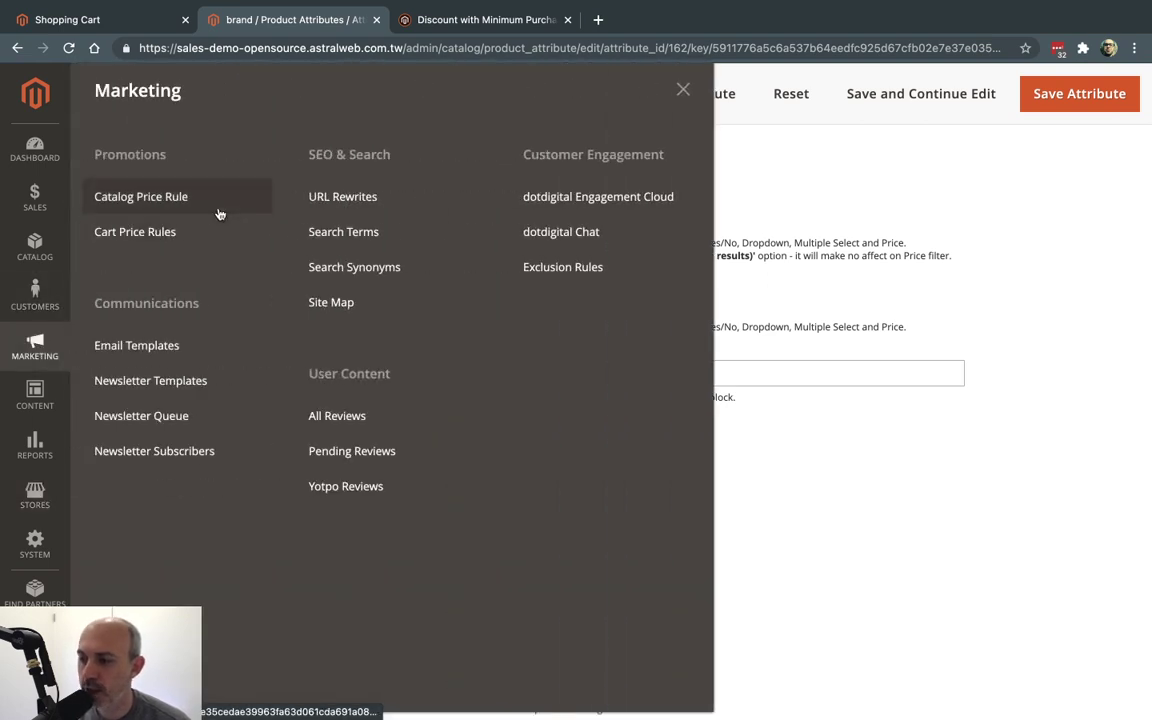
click(187, 232)
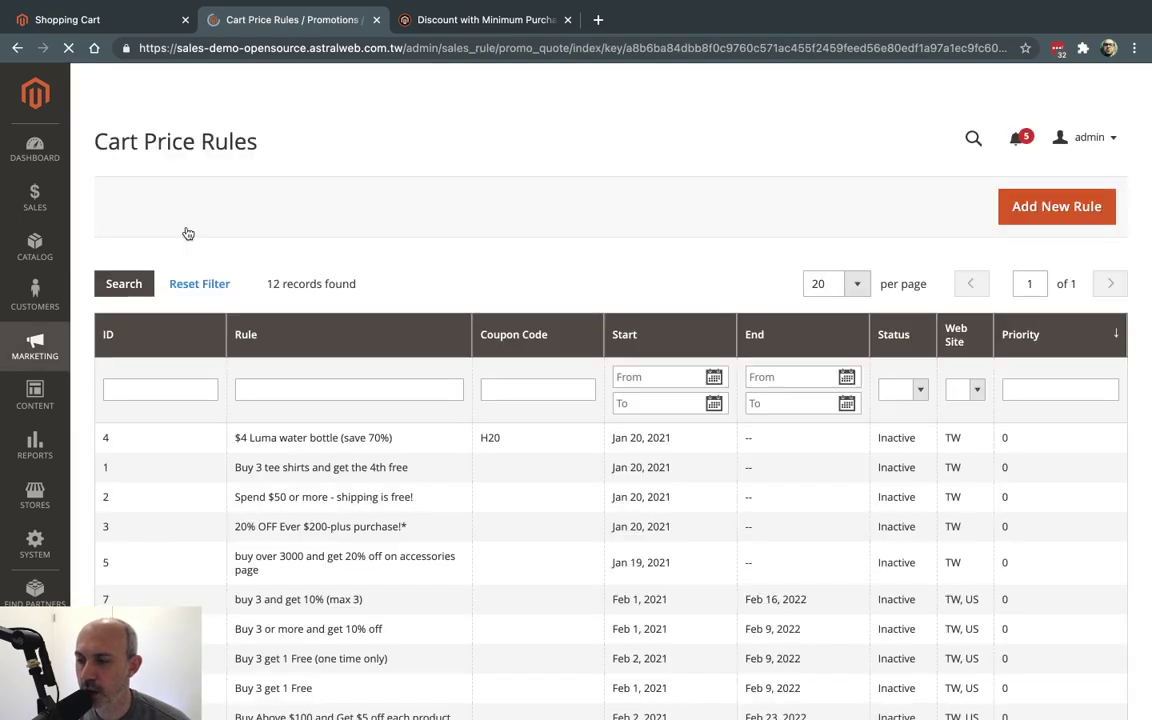
scroll(501, 591, down, 3)
click(362, 558)
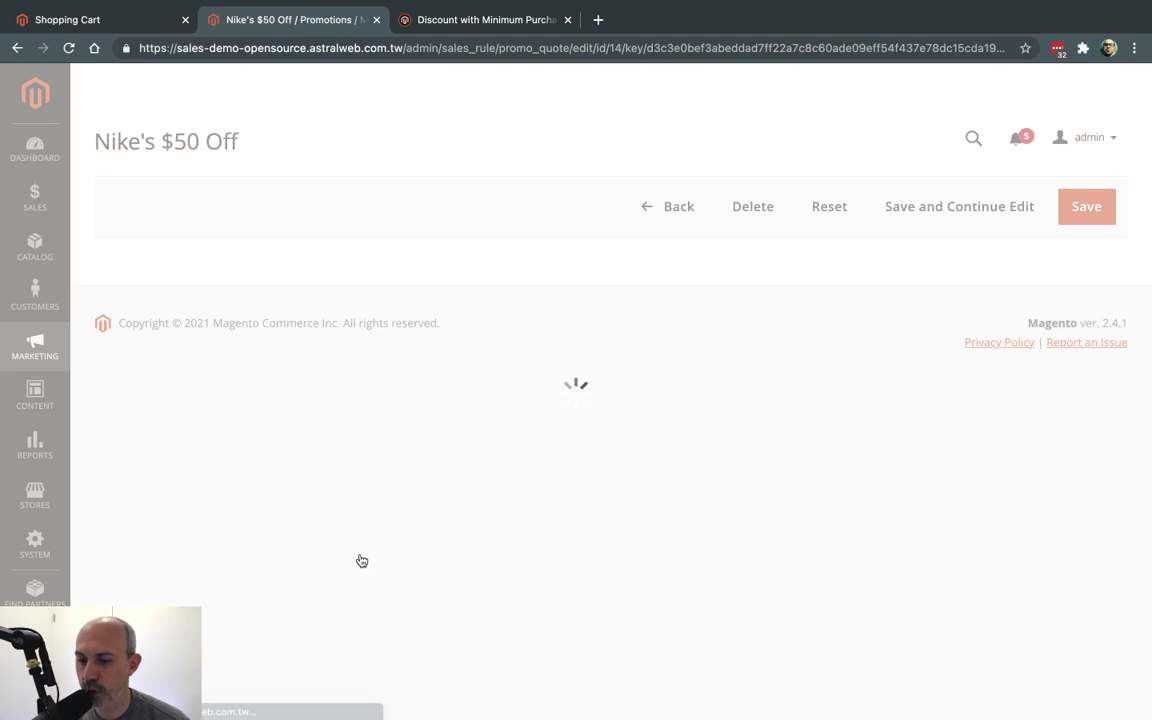
scroll(818, 594, down, 10)
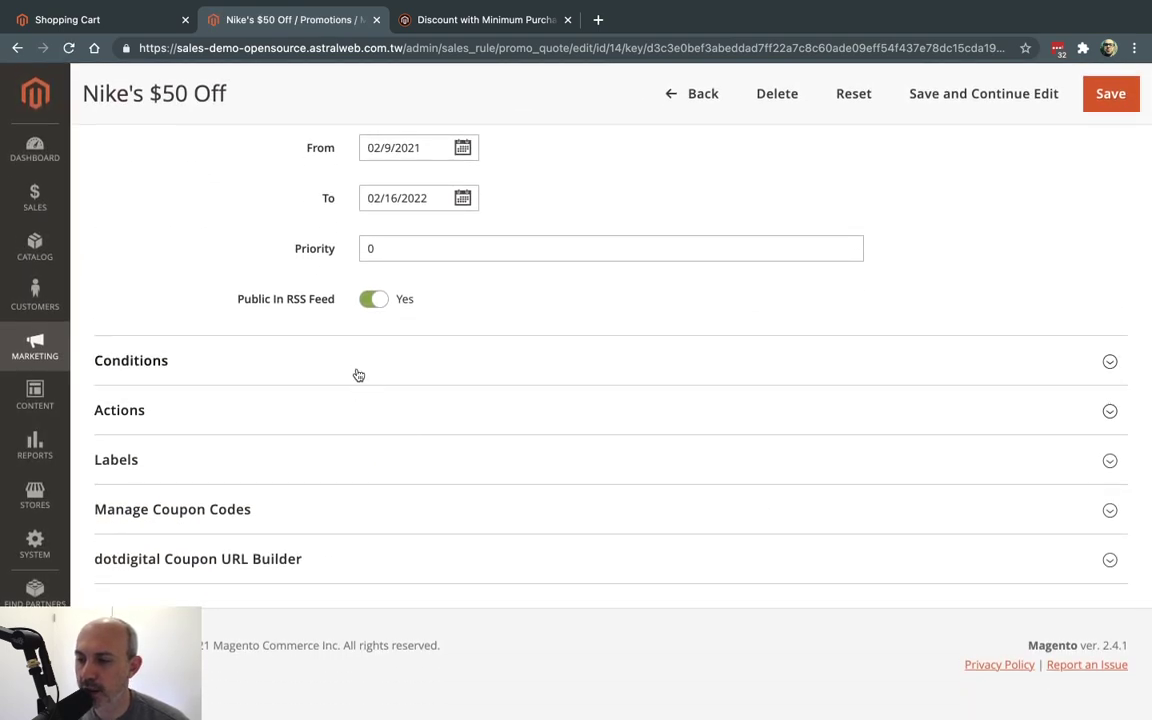
click(347, 406)
click(332, 358)
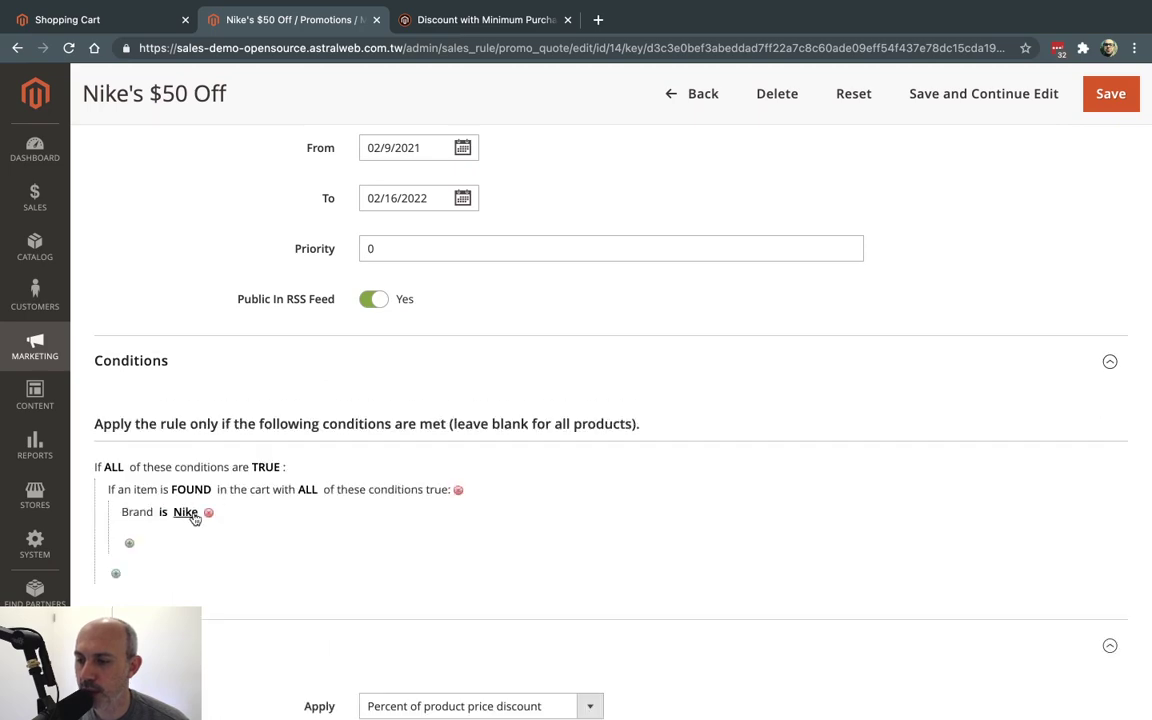
Browse the attributes that can be added alongside the Nike brand condition, then return to the rule's general information
click(129, 547)
click(154, 548)
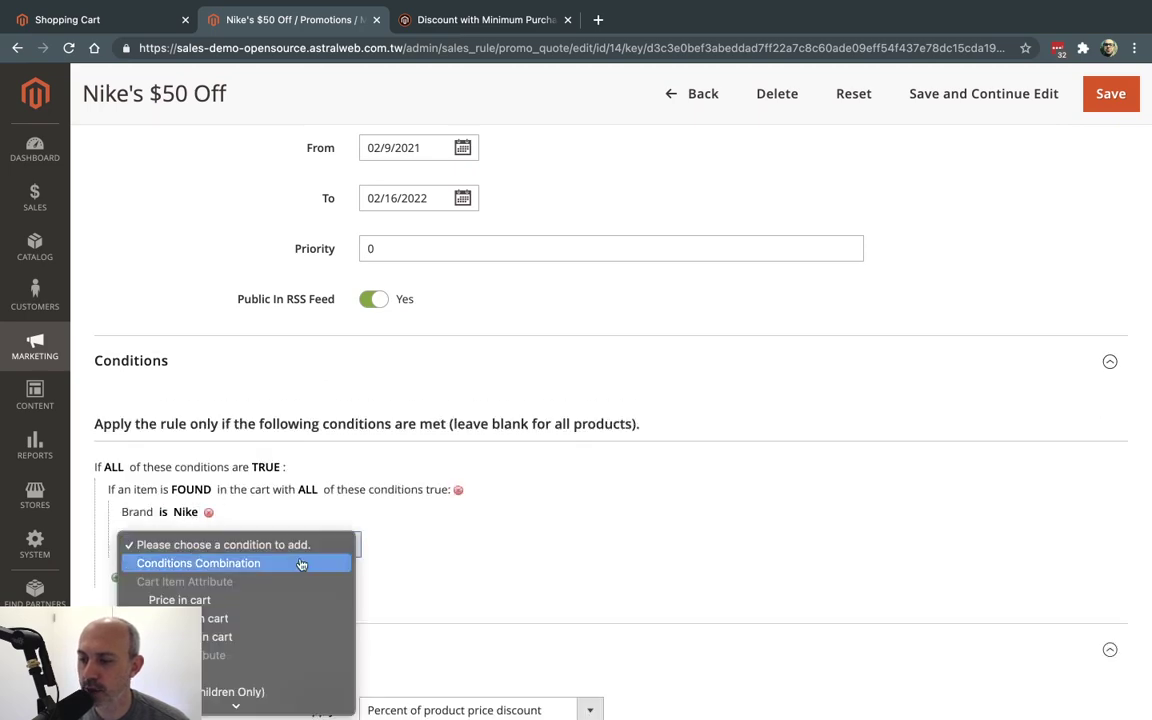
scroll(271, 632, down, 15)
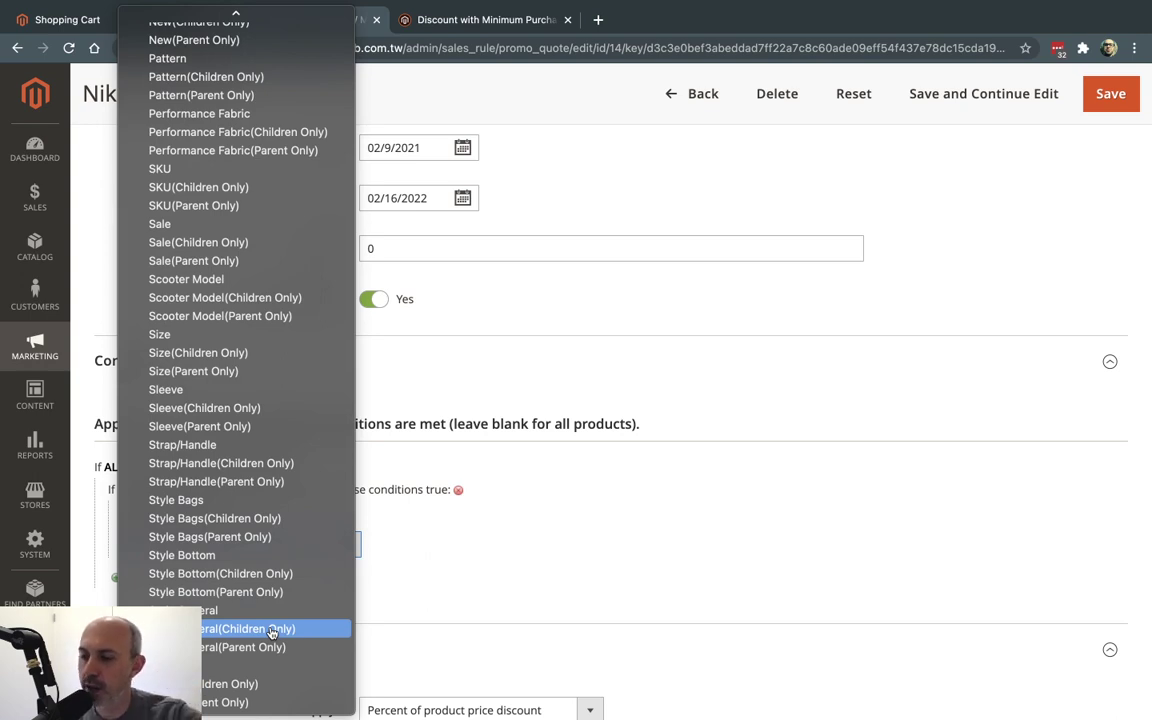
click(784, 347)
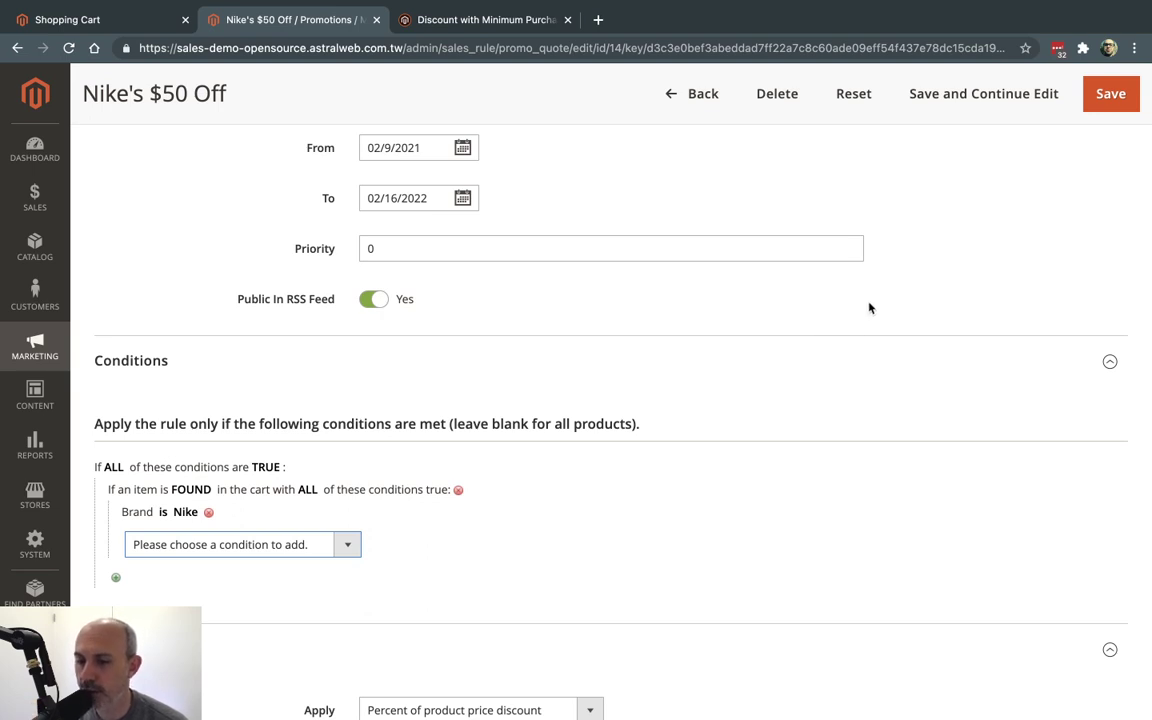
scroll(869, 308, up, 10)
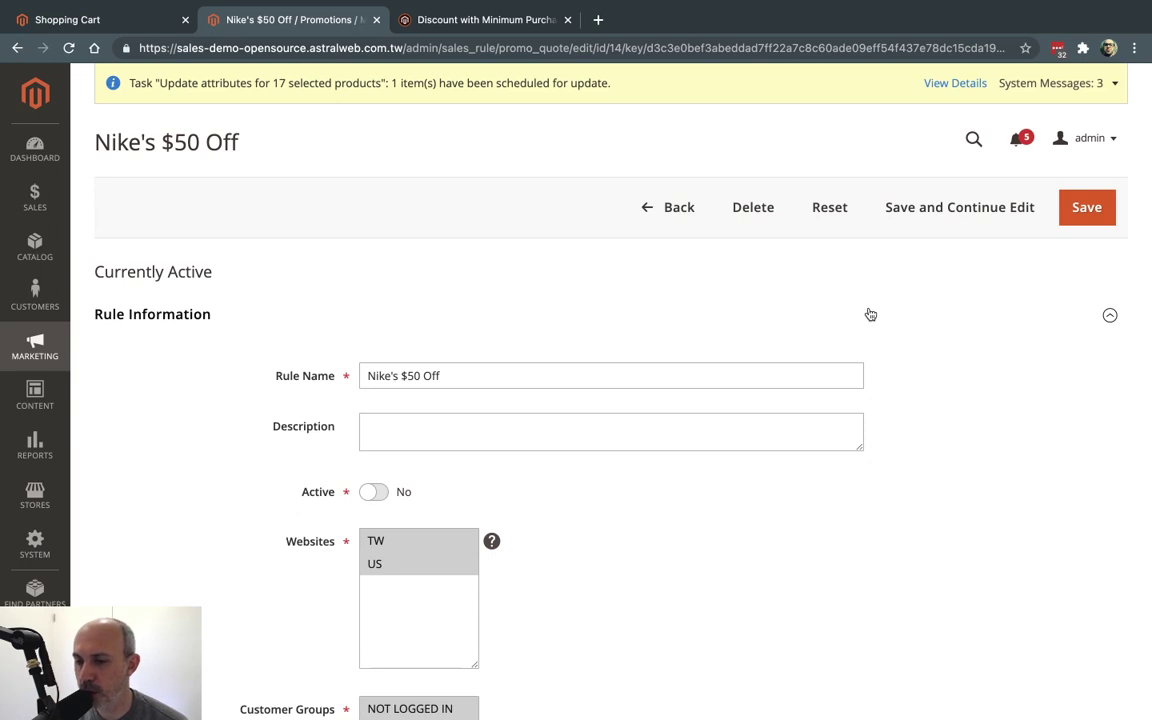